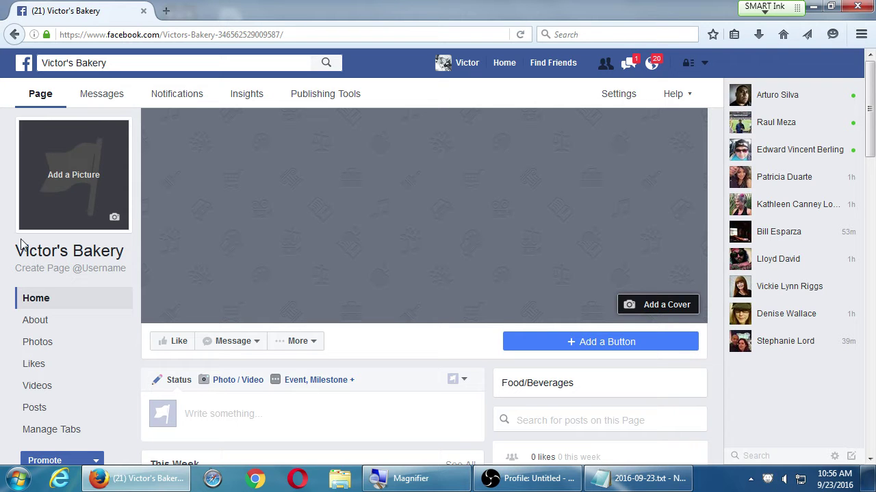
# - Show the Victor's Bakery About section and scroll down to its Page Info list
pyautogui.click(25, 321)
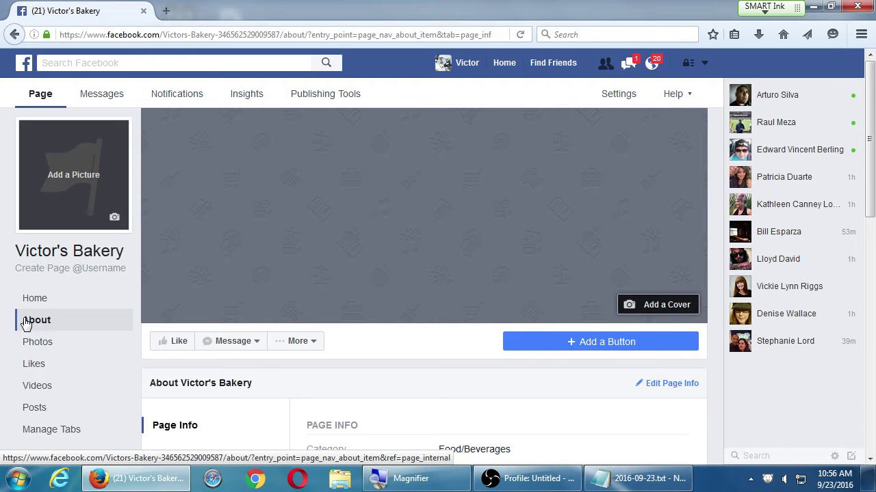
pyautogui.scroll(-4, 416, 269)
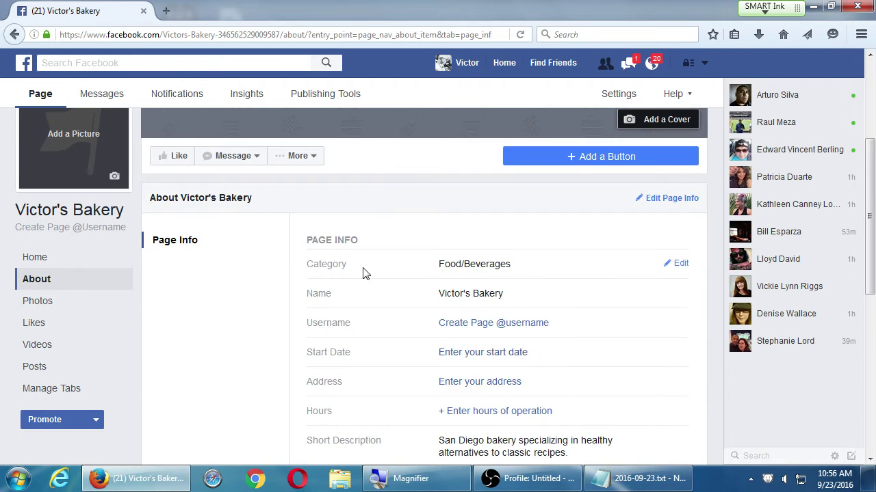
pyautogui.press('super+plus')
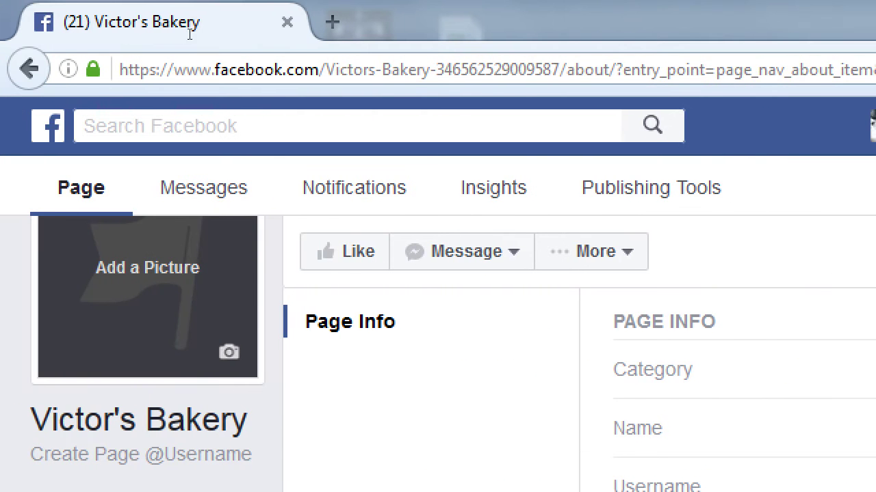
pyautogui.moveTo(561, 70); pyautogui.dragTo(2, 7)
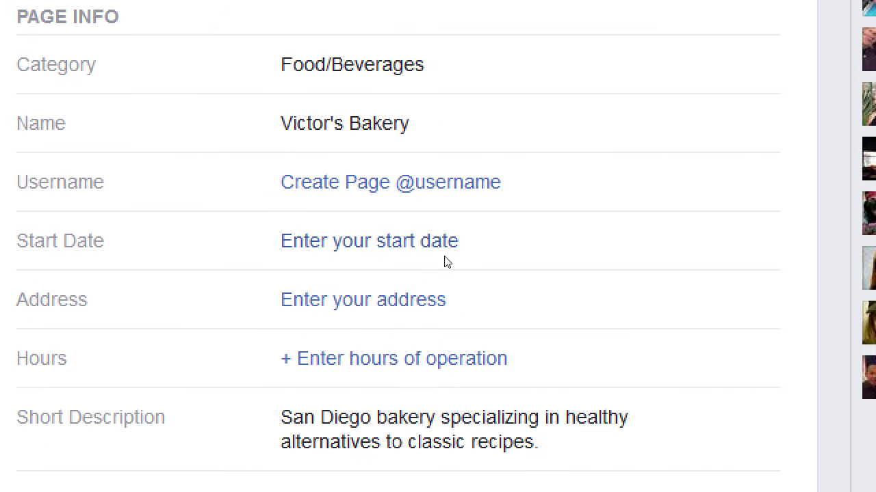
pyautogui.click(464, 276)
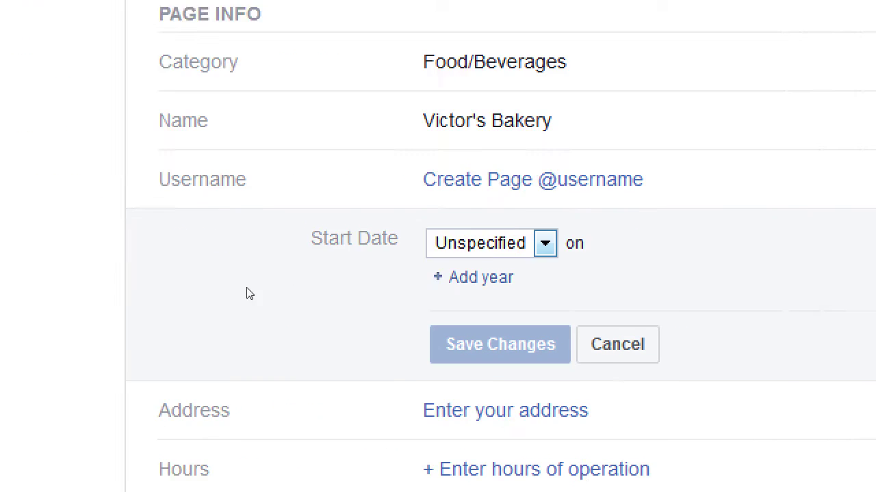
pyautogui.click(521, 330)
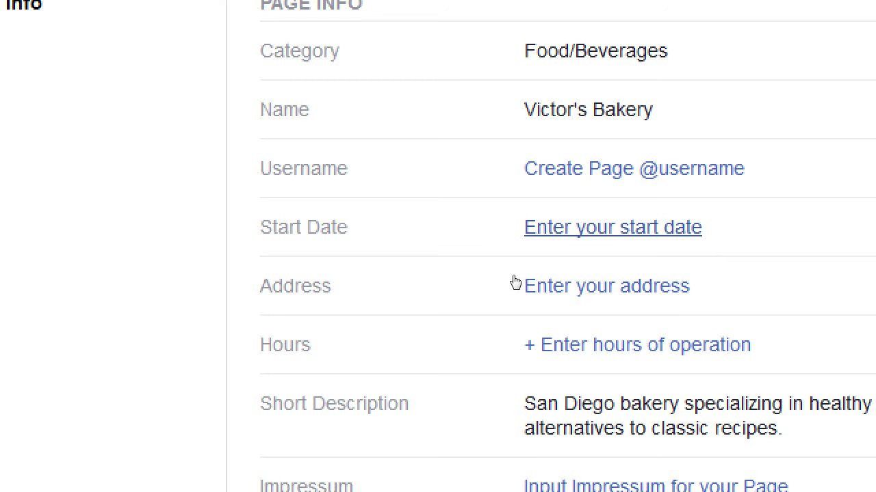
pyautogui.press('Return')
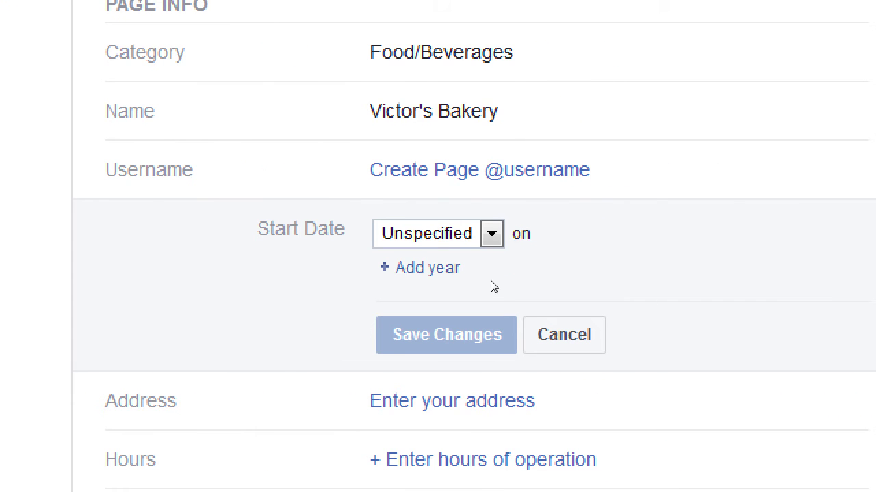
pyautogui.hotkey('alt', 'Down')
pyautogui.click(464, 336)
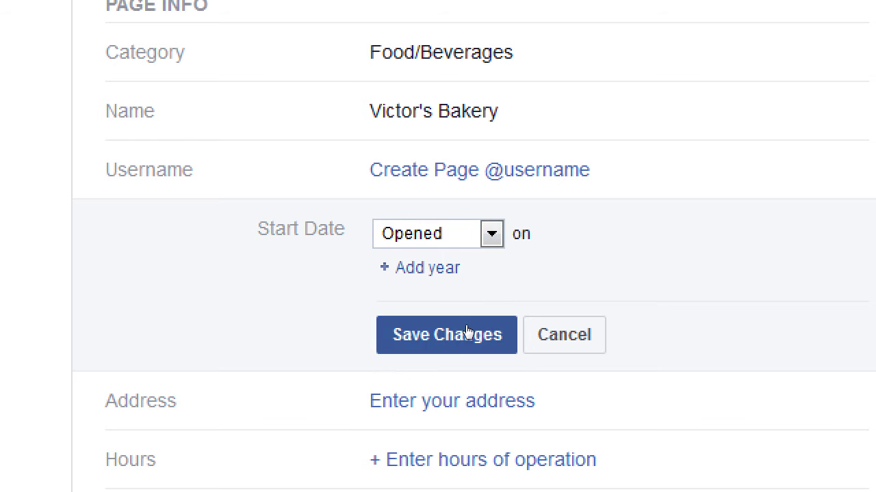
pyautogui.hotkey('alt', 'Down')
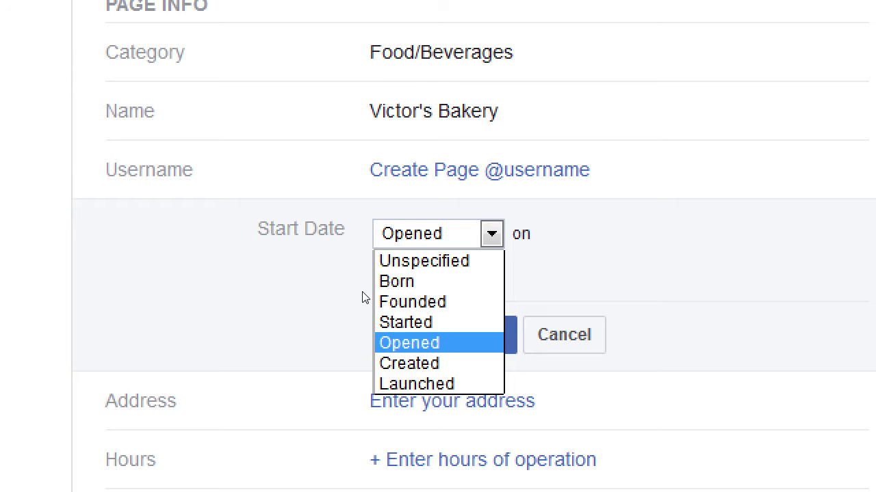
pyautogui.click(539, 334)
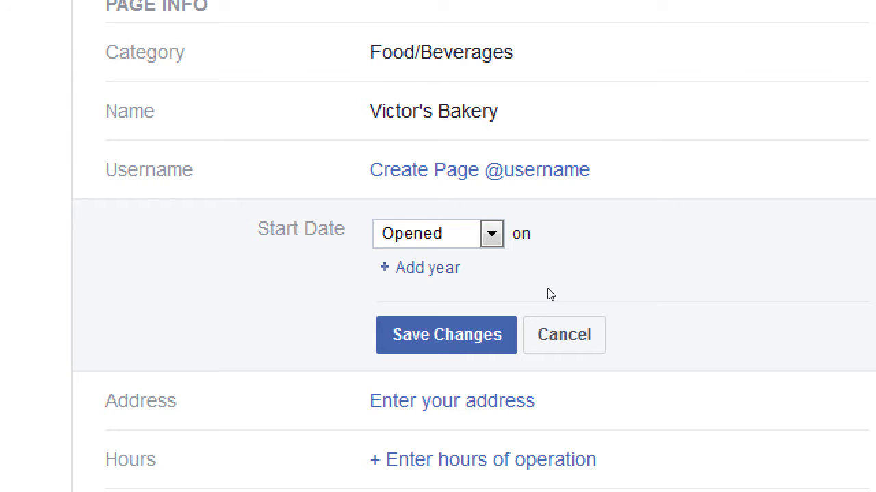
pyautogui.click(547, 331)
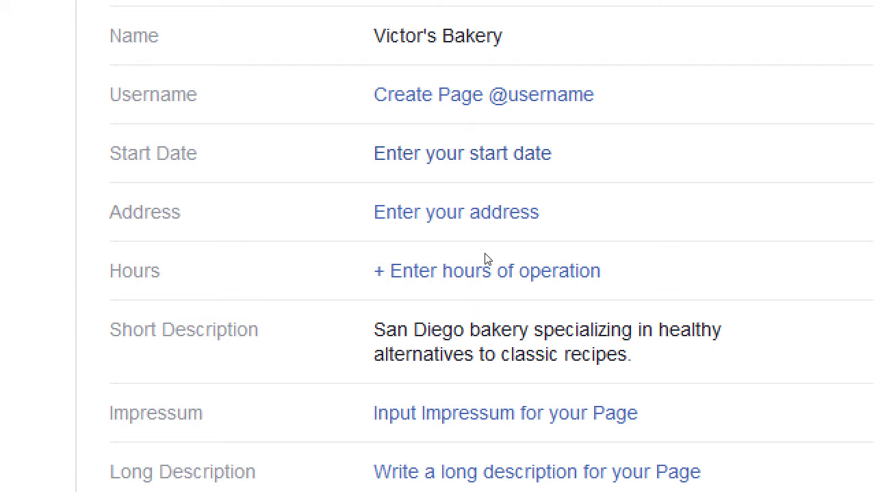
# - Open the empty address form and view the Address dropdown options without choosing one
pyautogui.click(483, 220)
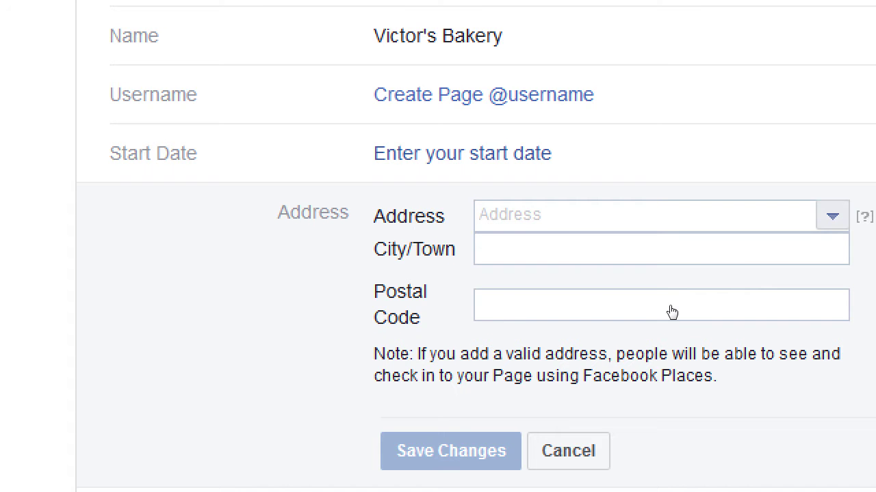
pyautogui.click(812, 399)
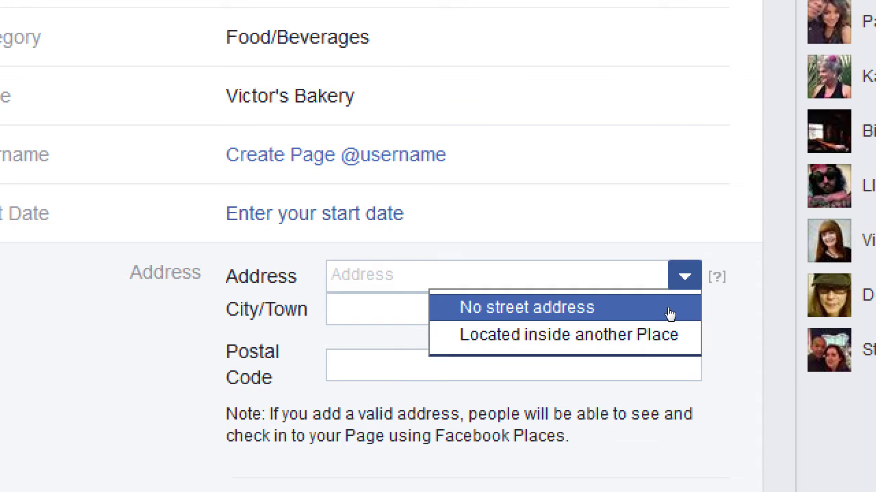
pyautogui.click(701, 335)
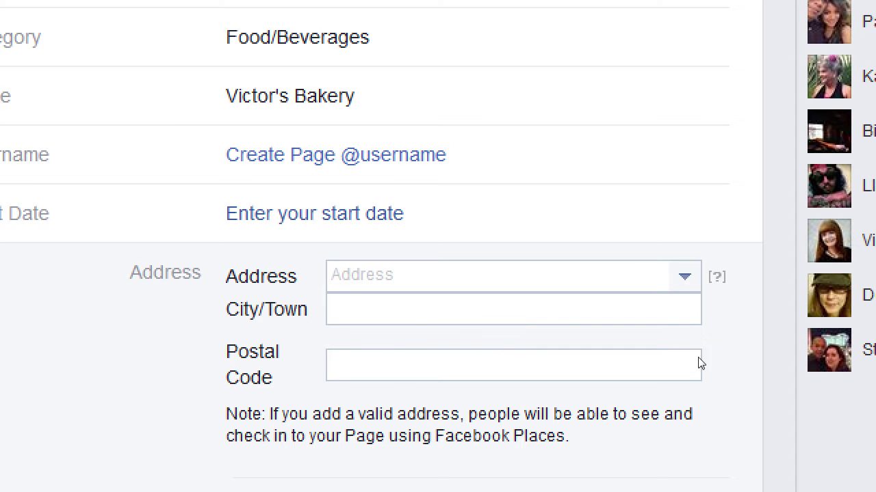
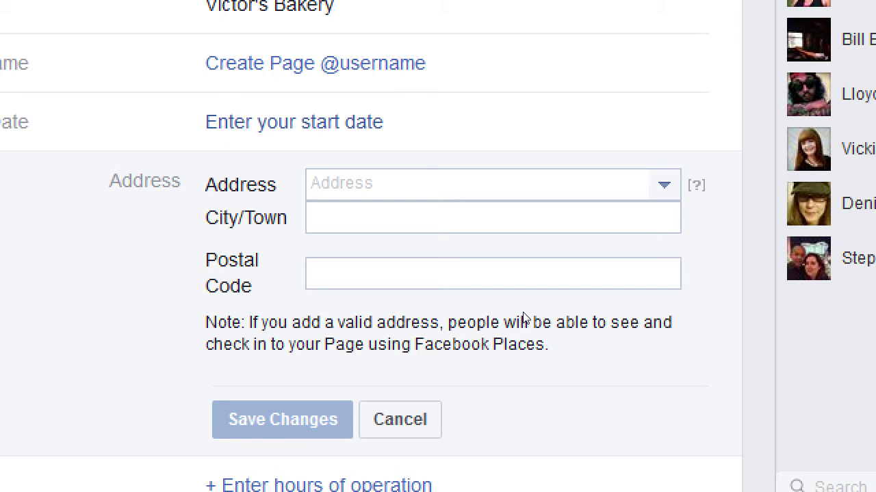
# - Discard the address edits and close the address form without saving
pyautogui.press('super+minus')
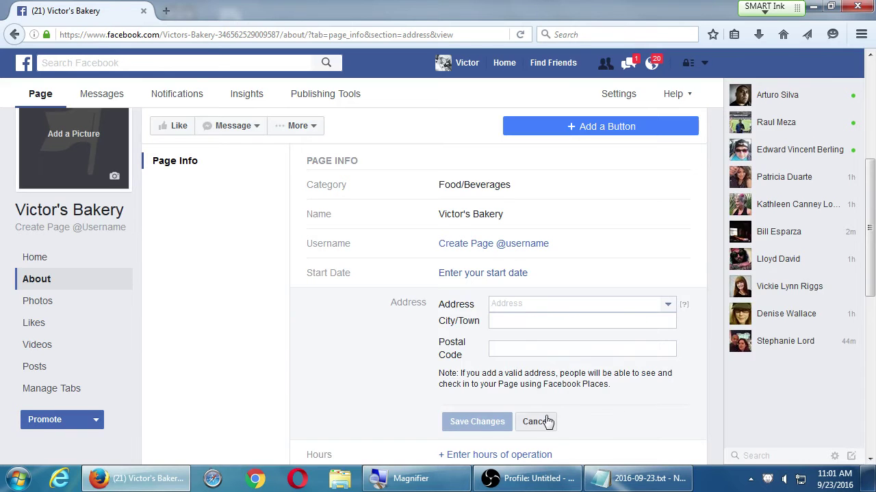
pyautogui.click(537, 420)
pyautogui.scroll(-2, 256, 306)
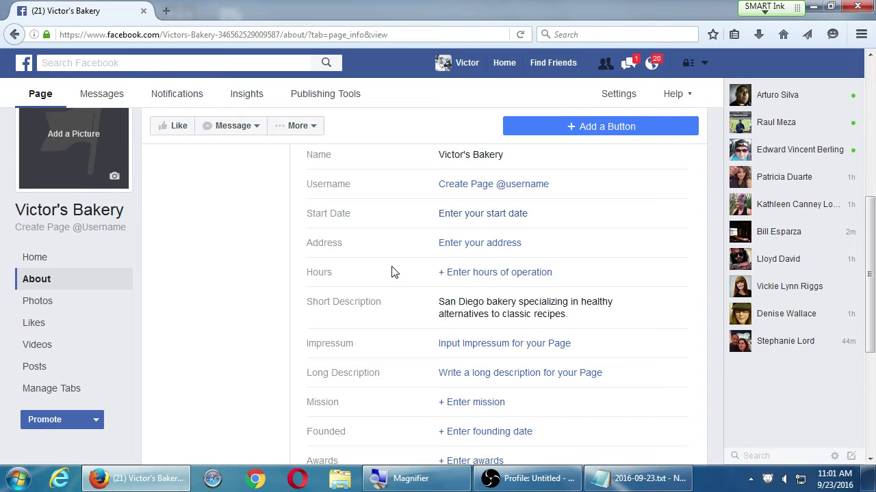
# - Open the hours of operation settings twice and cancel each time, leaving hours unset
pyautogui.click(490, 272)
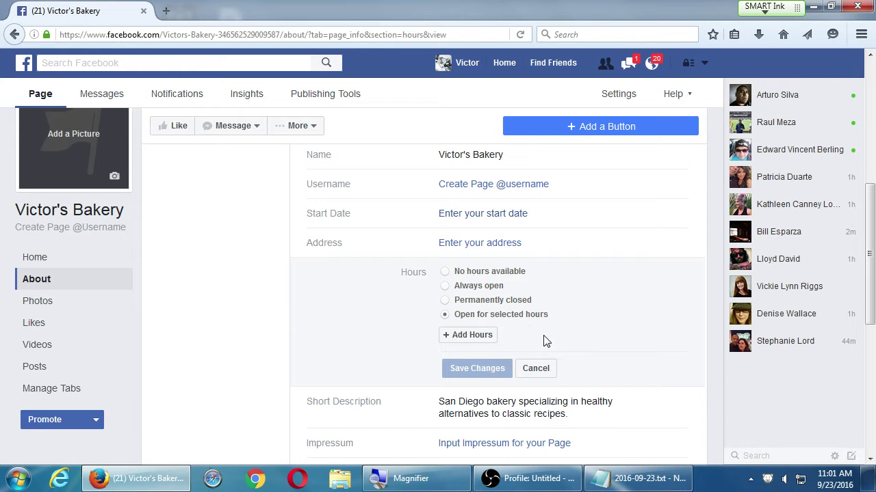
pyautogui.click(548, 368)
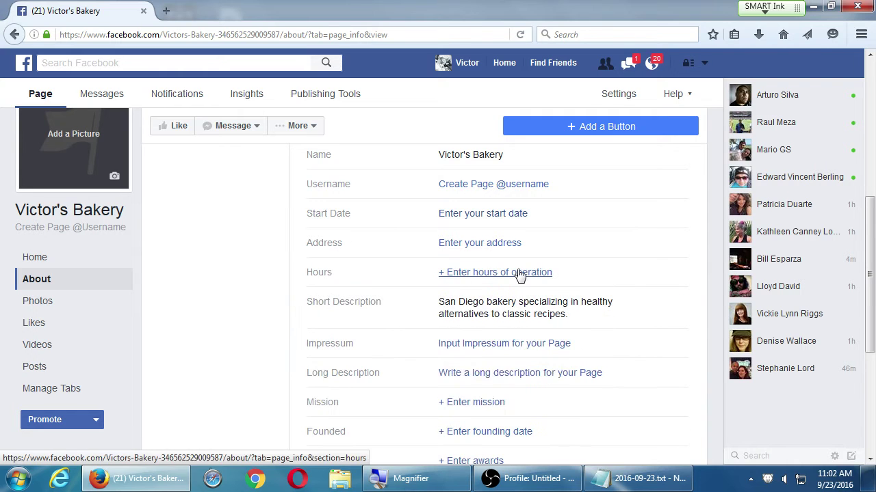
pyautogui.click(492, 273)
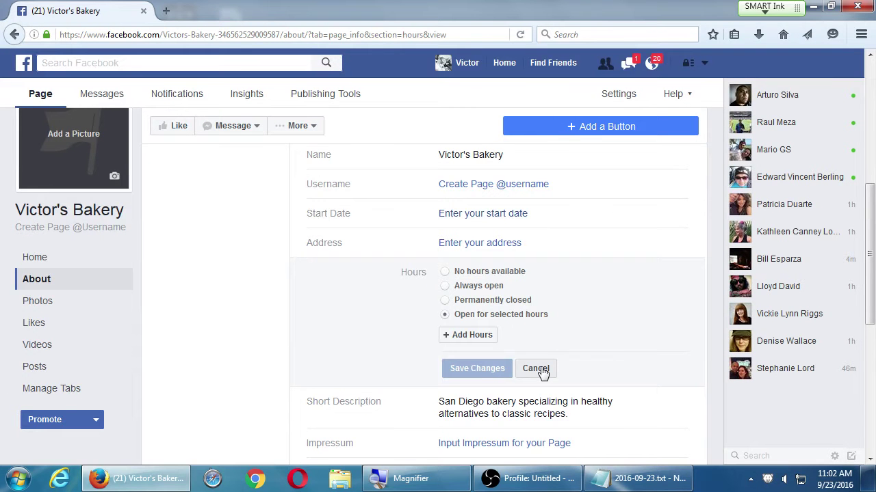
pyautogui.click(541, 369)
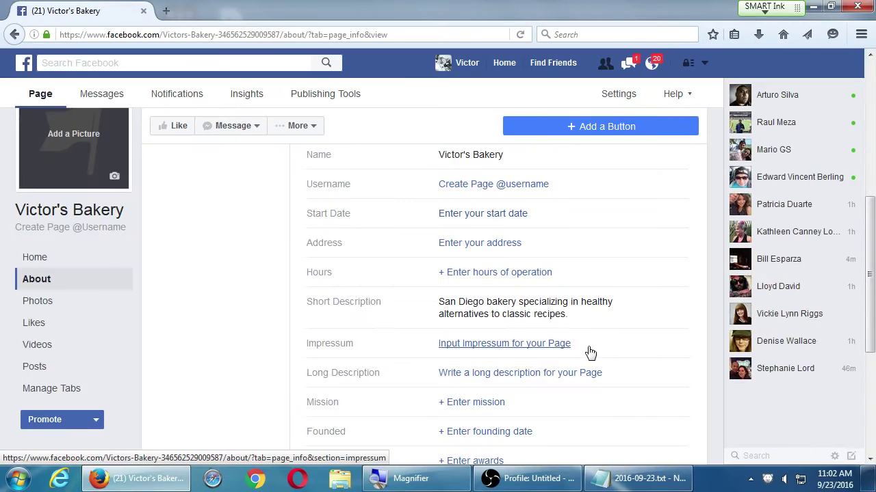
pyautogui.click(557, 345)
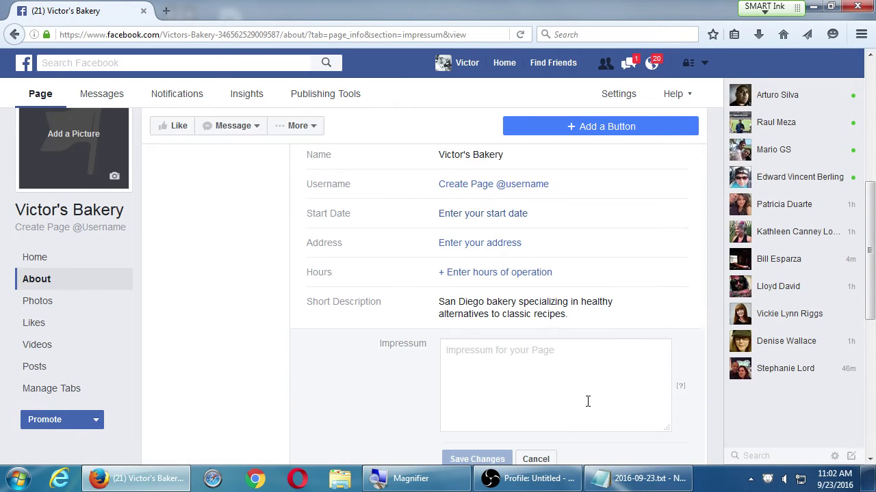
pyautogui.scroll(-2, 677, 369)
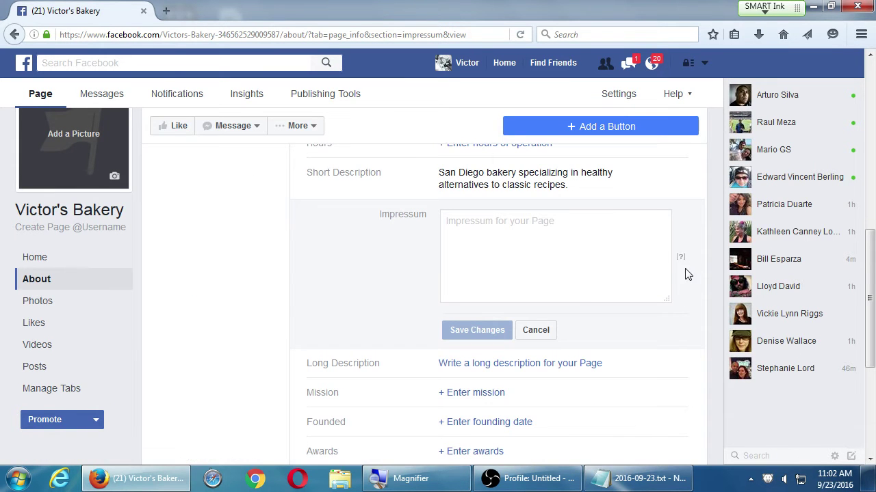
pyautogui.moveTo(681, 261)
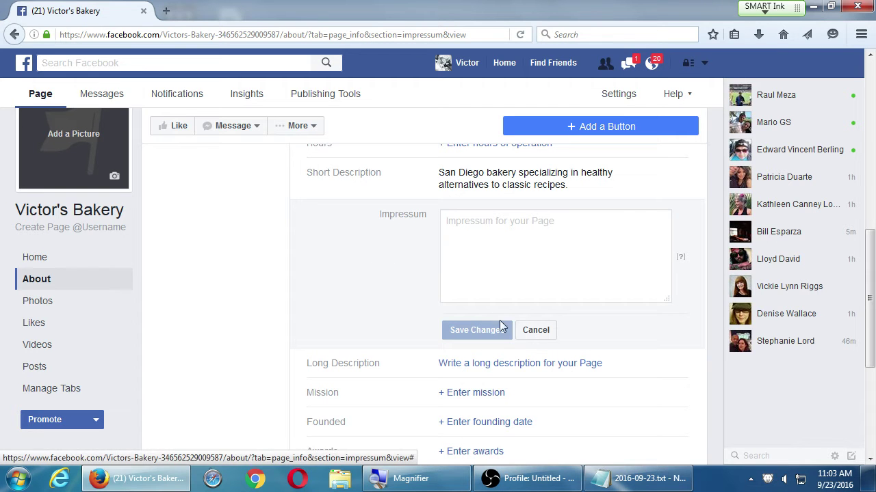
pyautogui.click(536, 331)
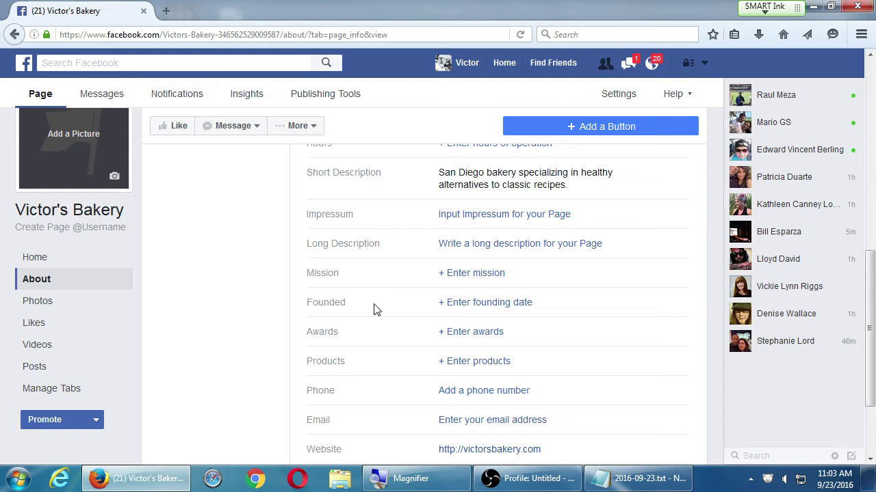
# - Fill the long description box with pasted filler text, then delete it all
pyautogui.click(561, 245)
pyautogui.click(570, 276)
pyautogui.write('lk jsakdlj sdafl jlkj')
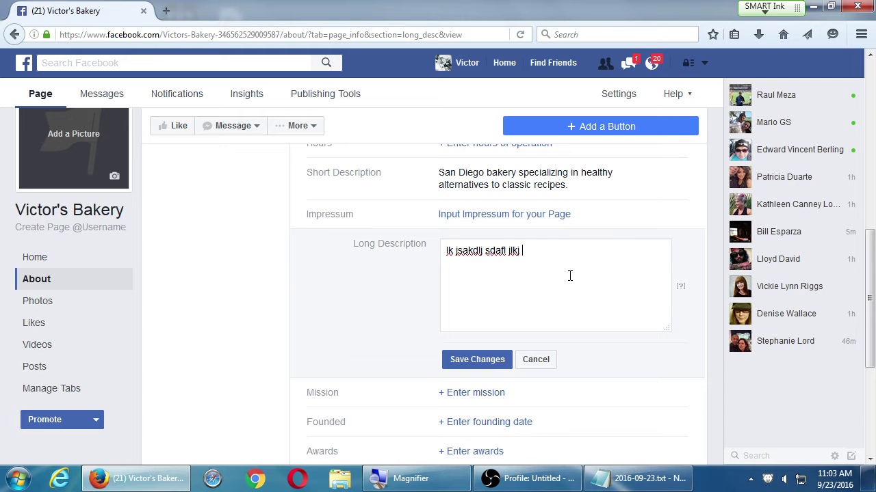
pyautogui.press('Return')
pyautogui.write('asdfj klasdjkldfsa')
pyautogui.hotkey('ctrl', 'a')
pyautogui.hotkey('ctrl', 'c')
pyautogui.hotkey('ctrl', 'v')
pyautogui.hotkey('ctrl', 'v')
pyautogui.hotkey('ctrl', 'v')
pyautogui.hotkey('ctrl', 'v')
pyautogui.hotkey('ctrl', 'v')
pyautogui.hotkey('ctrl', 'v')
pyautogui.hotkey('ctrl', 'v')
pyautogui.hotkey('ctrl', 'v')
pyautogui.hotkey('ctrl', 'v')
pyautogui.hotkey('ctrl', 'v')
pyautogui.hotkey('ctrl', 'v')
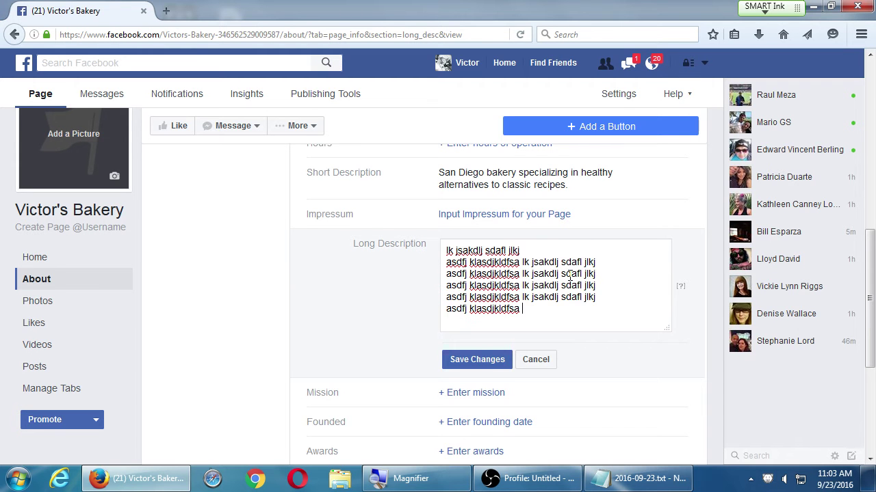
pyautogui.hotkey('ctrl', 'v')
pyautogui.hotkey('ctrl', 'v')
pyautogui.hotkey('ctrl', 'v')
pyautogui.hotkey('ctrl', 'v')
pyautogui.hotkey('ctrl', 'v')
pyautogui.hotkey('ctrl', 'v')
pyautogui.hotkey('ctrl', 'v')
pyautogui.hotkey('ctrl', 'v')
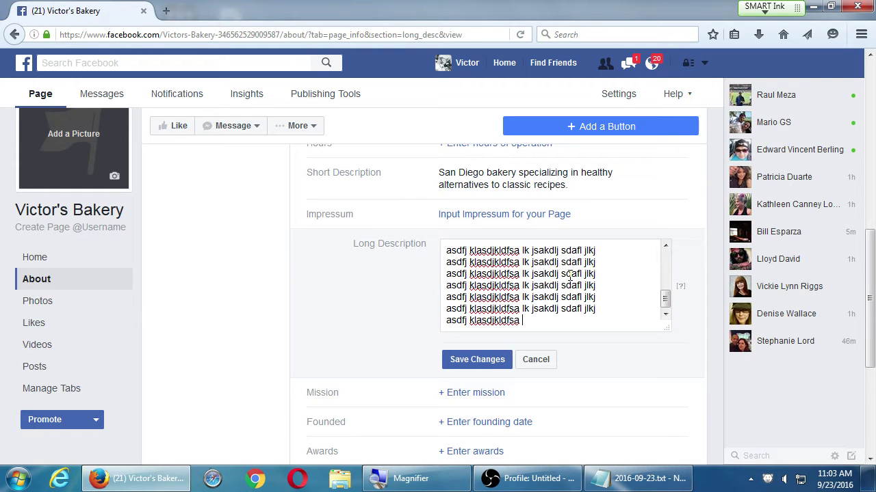
pyautogui.hotkey('ctrl', 'v')
pyautogui.hotkey('ctrl', 'v')
pyautogui.hotkey('ctrl', 'v')
pyautogui.hotkey('ctrl', 'v')
pyautogui.hotkey('ctrl', 'a')
pyautogui.press('Delete')
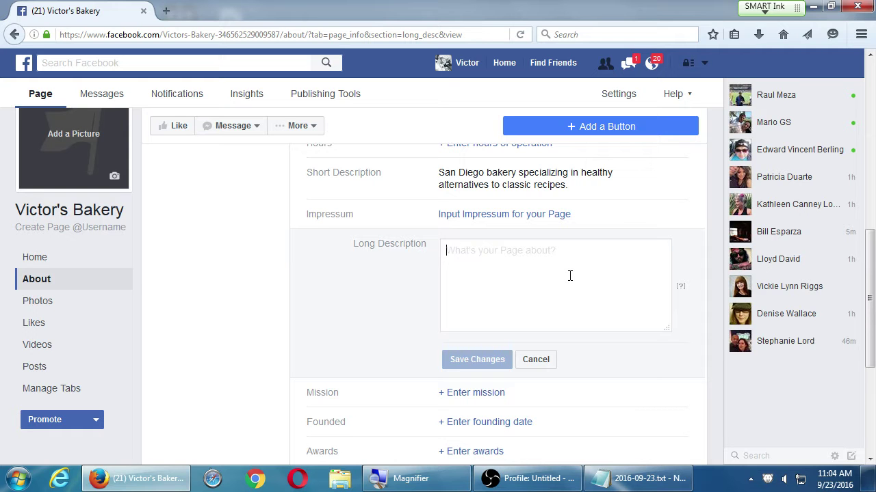
# - Type the long description beginning 'Founded 1989 our business', replacing the misspelled first word
pyautogui.write('Foiunded')
pyautogui.hotkey('ctrl', 'a')
pyautogui.write('Founded 1989 our business beliveskl jaksldj klasj kldfsj kasdljdsfldfsjkdfsl jfdaslfd jdfskj')
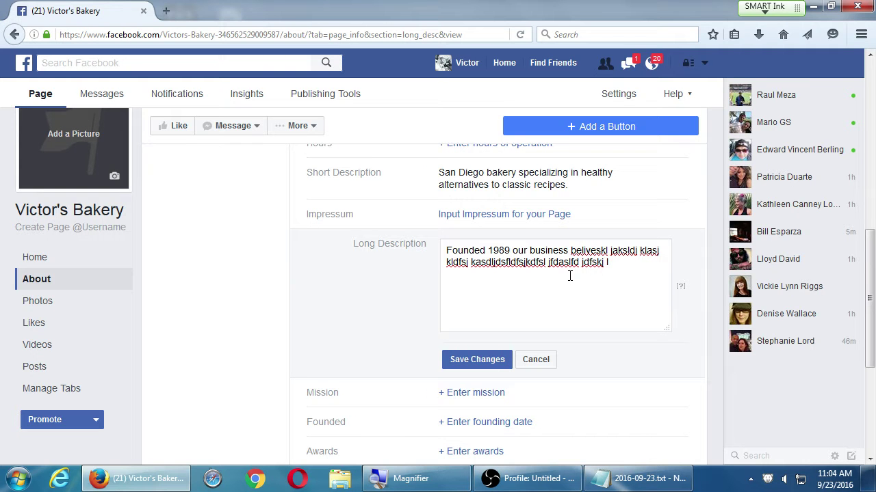
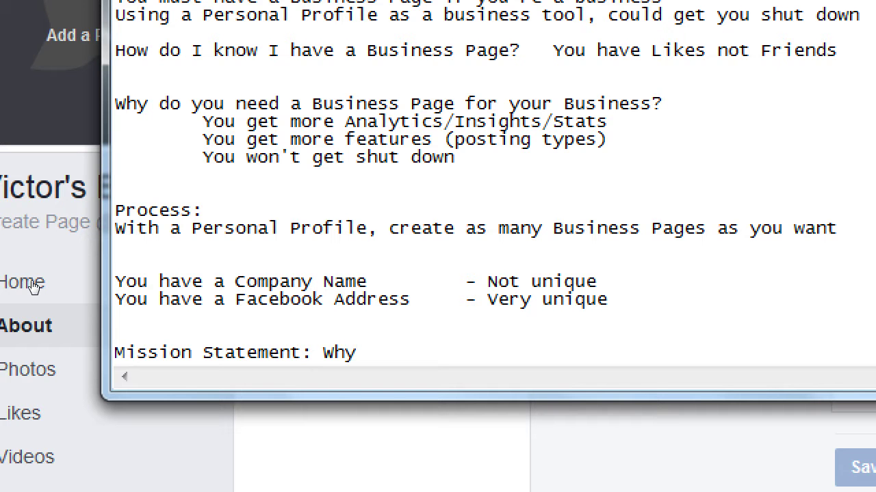
# - Add the questions: why you are in business, why you have this company, and an indented audience question
pyautogui.write('are you i')
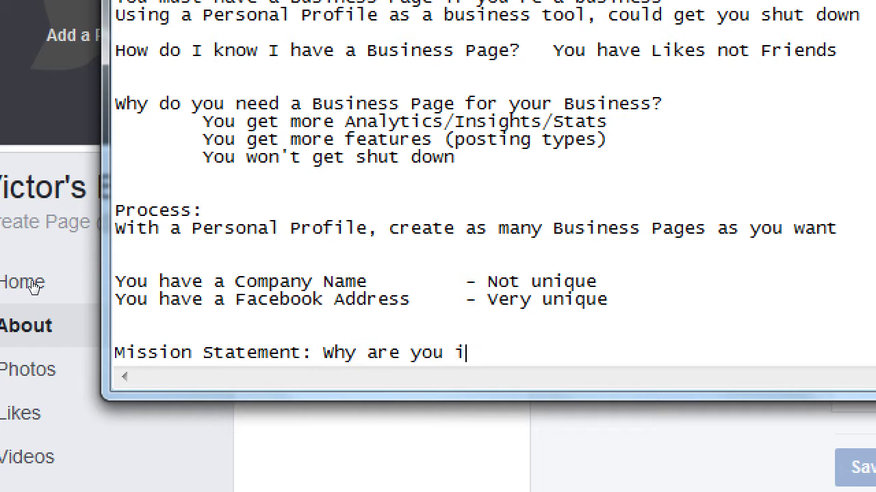
pyautogui.write('n business')
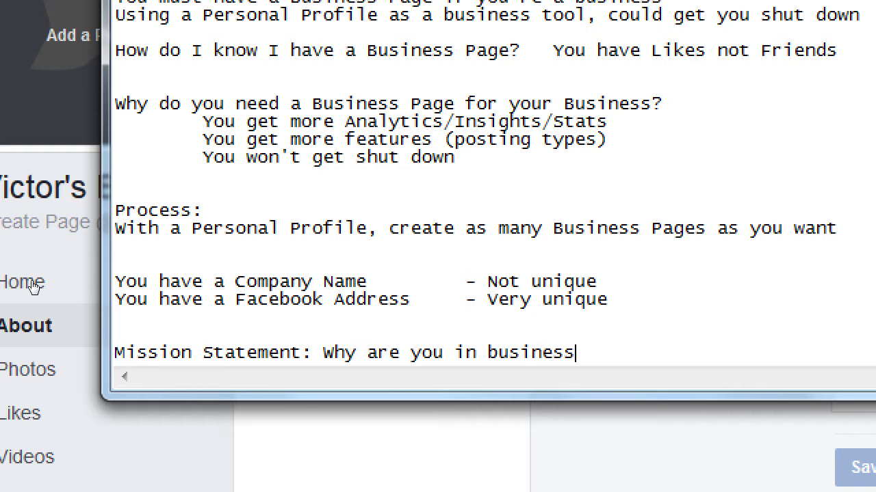
pyautogui.write('? Why do you have this compa')
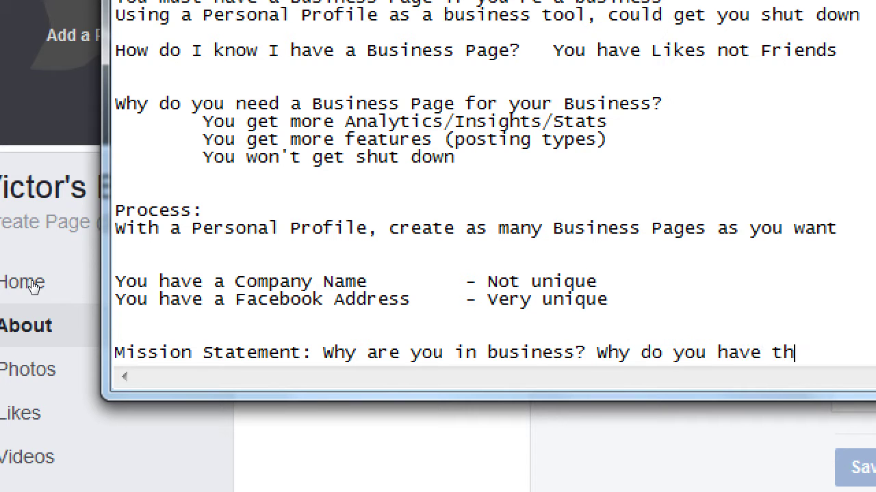
pyautogui.write('ny?')
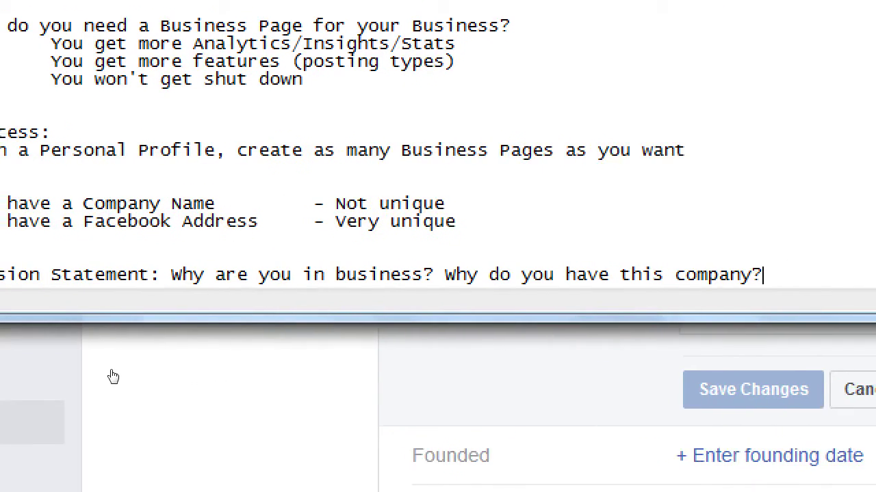
pyautogui.press('Return')
pyautogui.press('Tab')
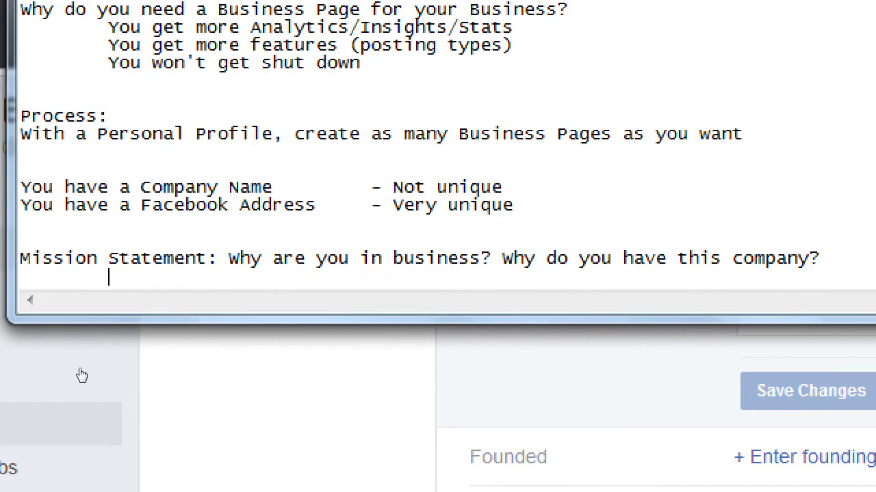
pyautogui.write('Why are you trying to reach an')
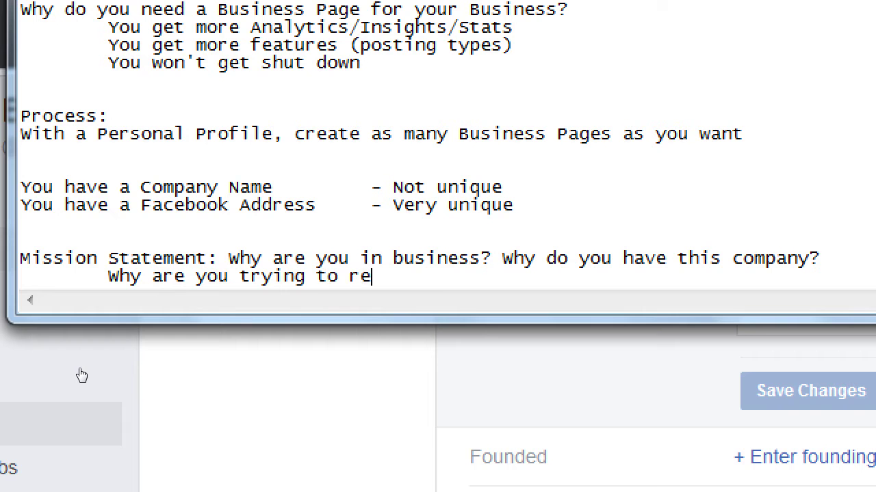
pyautogui.write(' audience?')
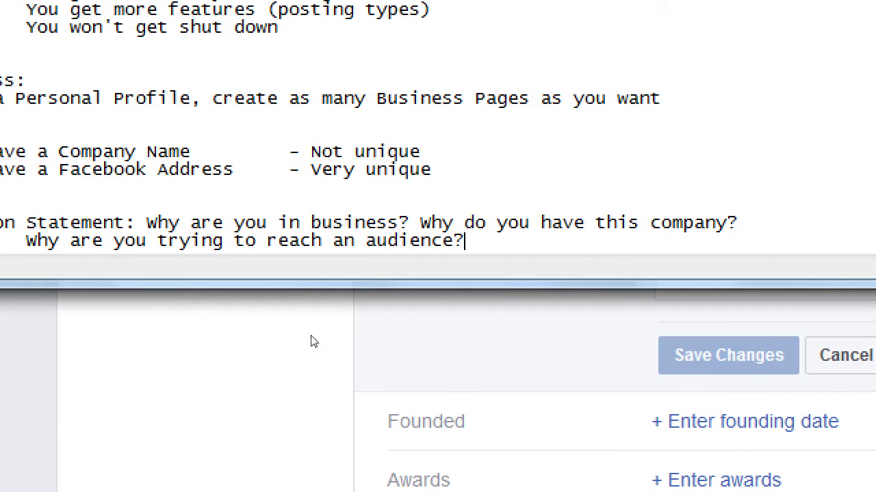
pyautogui.click(259, 338)
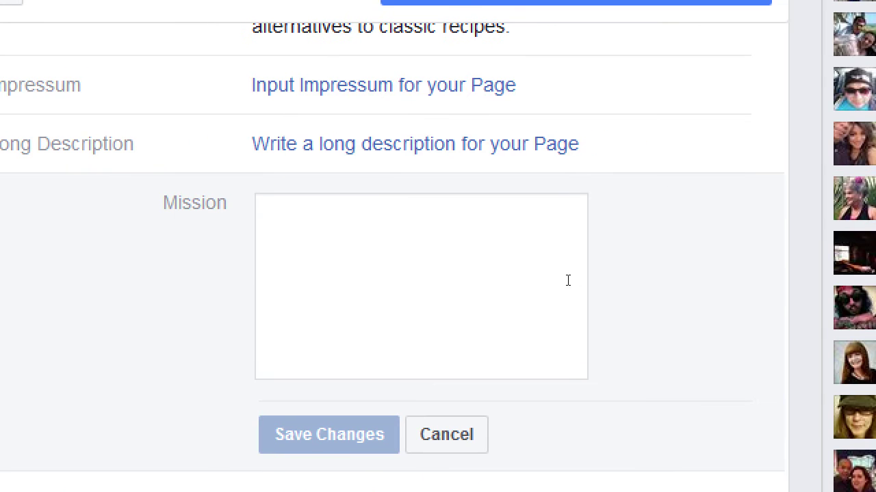
# - Type 'We exist to sell the best baked goods...' with fair prices and finest ingredients into Mission
pyautogui.click(567, 280)
pyautogui.write('We exist to ')
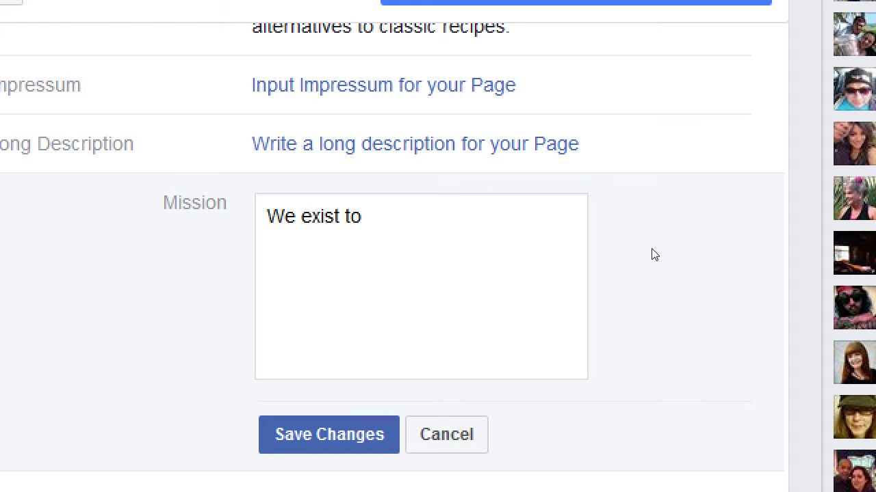
pyautogui.write('sell the b')
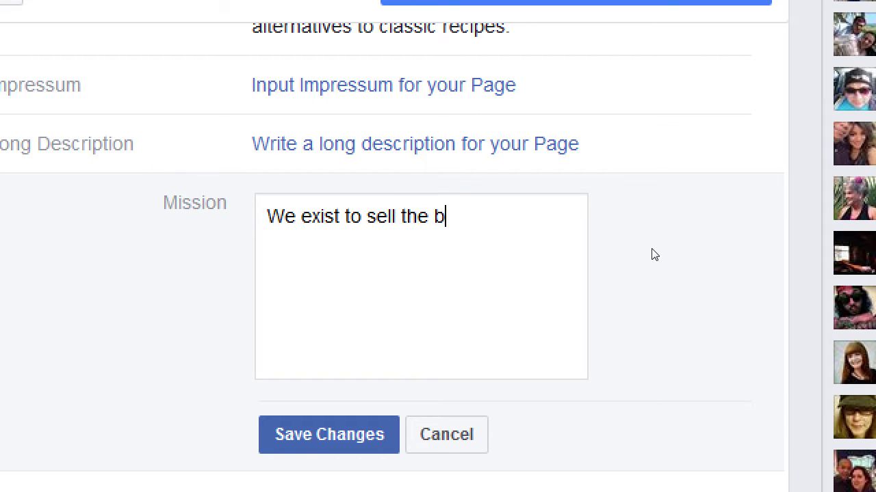
pyautogui.write('est baked ')
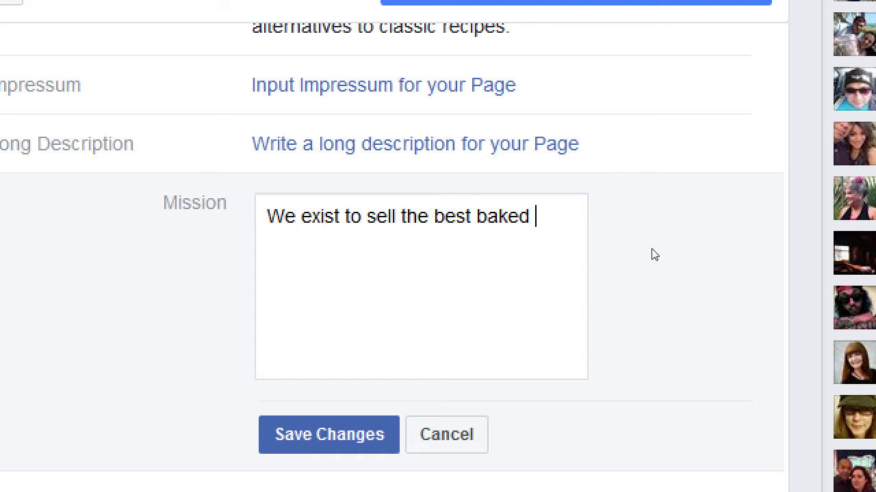
pyautogui.write('goods a')
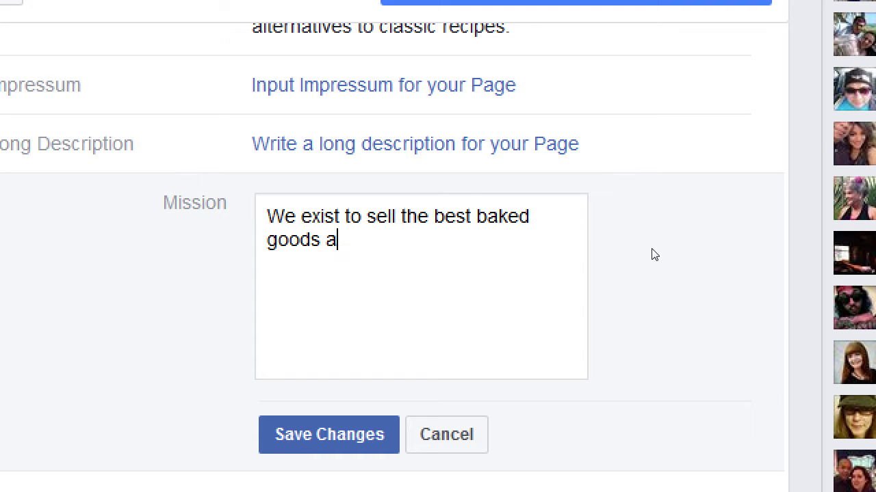
pyautogui.write('nd the most f')
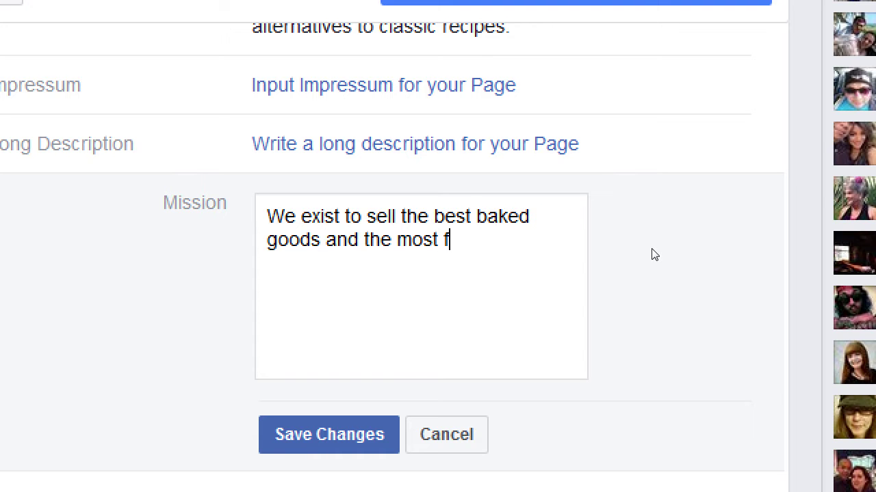
pyautogui.write('air prices a')
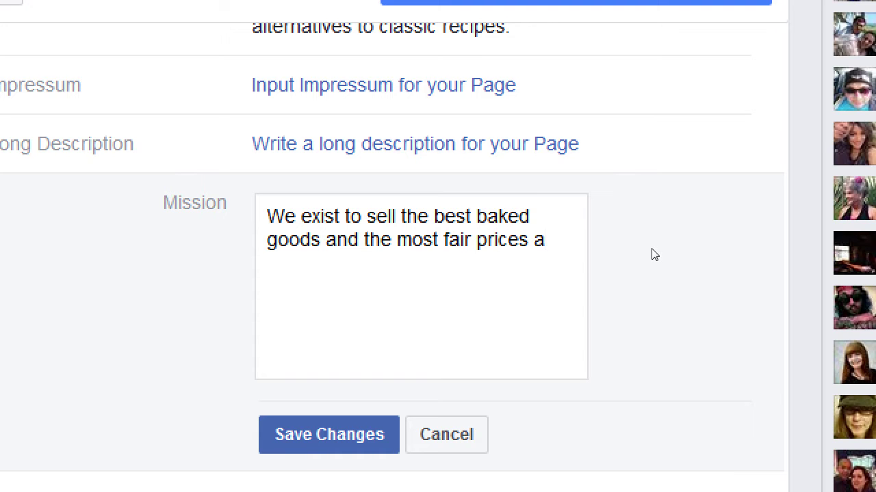
pyautogui.write('nd with the finest ')
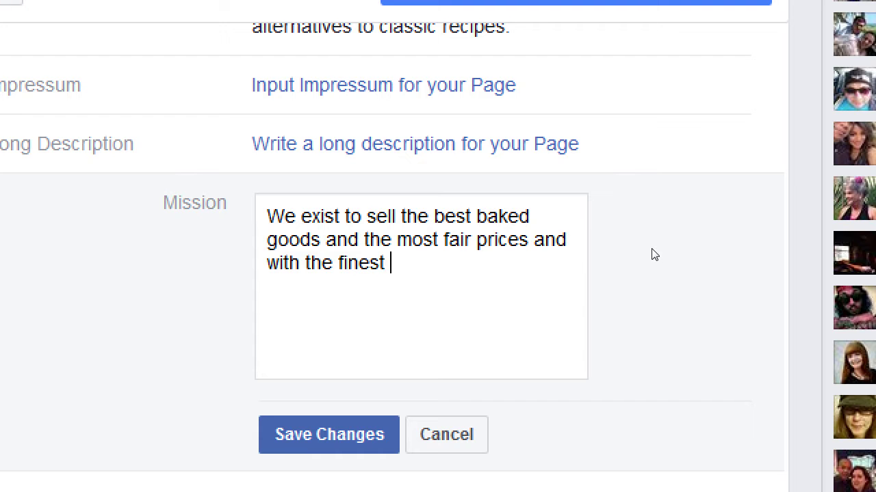
pyautogui.write('ingredie')
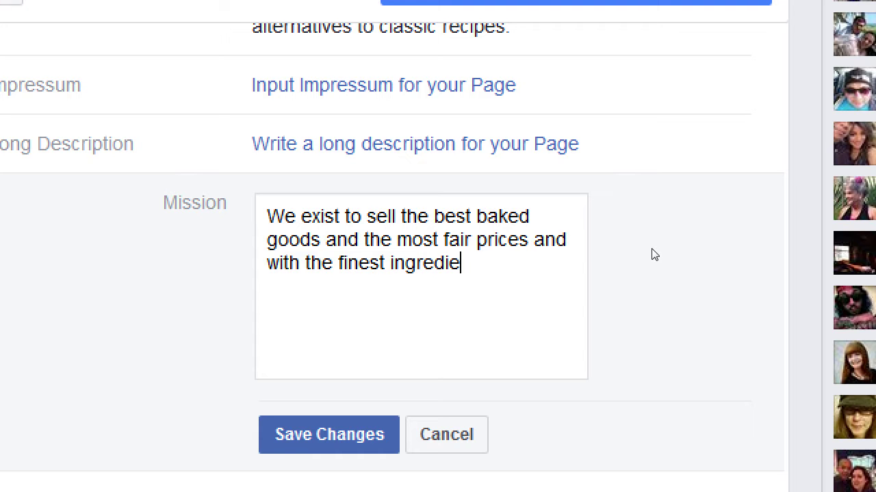
pyautogui.write('nts.')
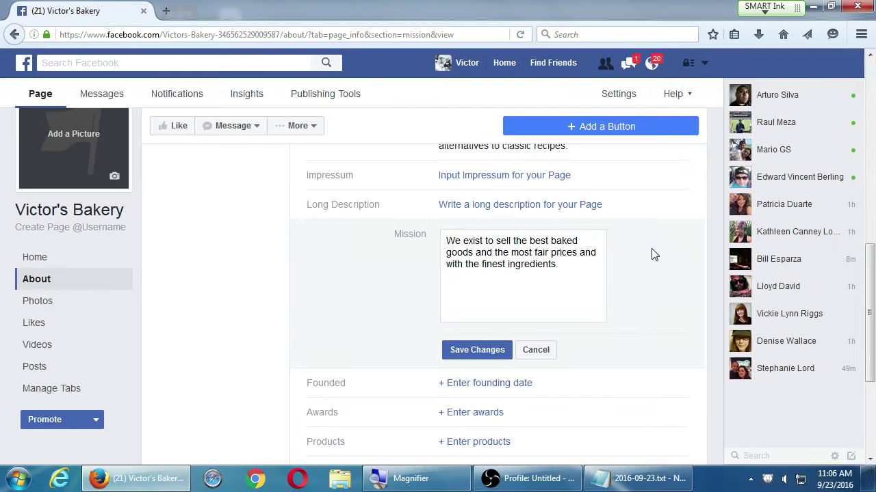
# - Open sdce.edu in a new browser tab
pyautogui.hotkey('ctrl', 't')
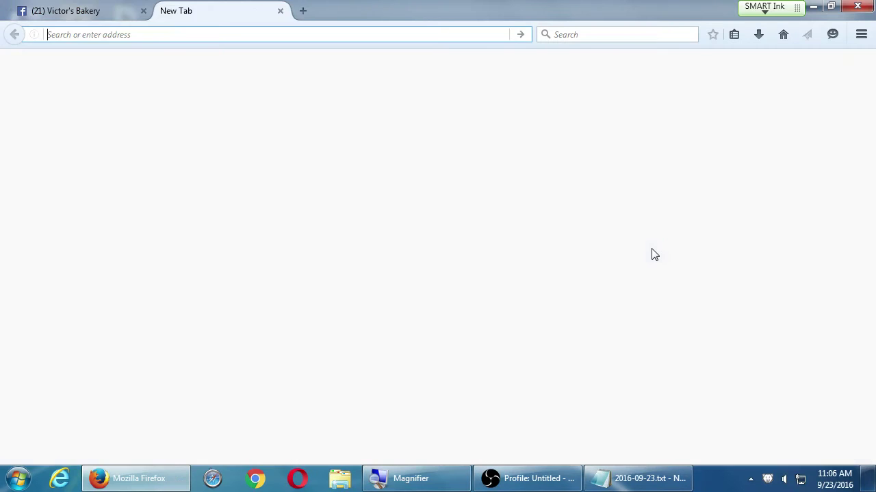
pyautogui.write('sdc.')
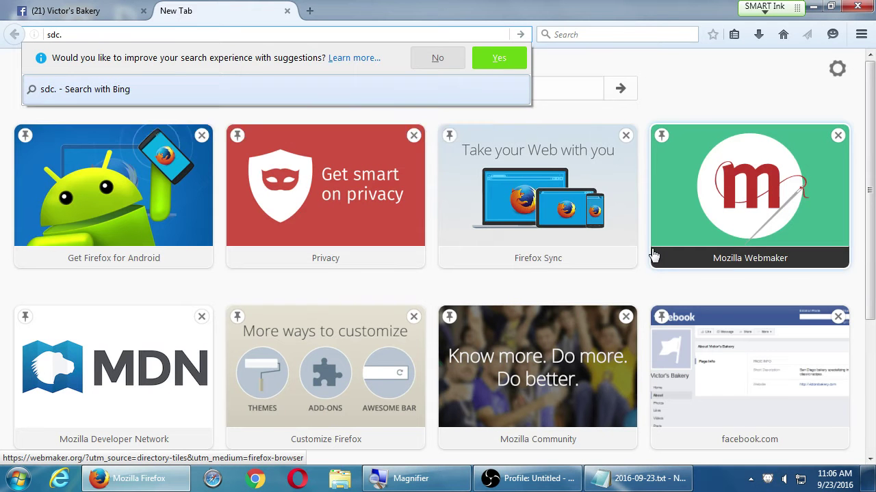
pyautogui.press('BackSpace')
pyautogui.write('e.ed')
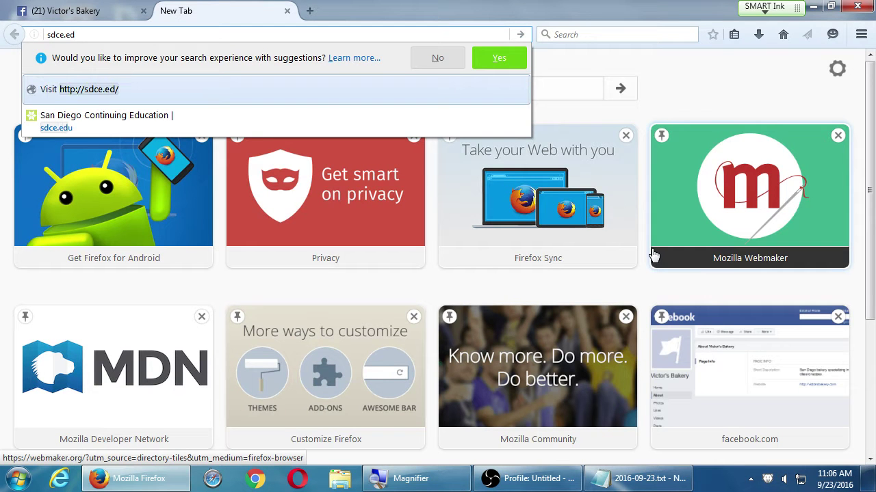
pyautogui.write('u')
pyautogui.press('Return')
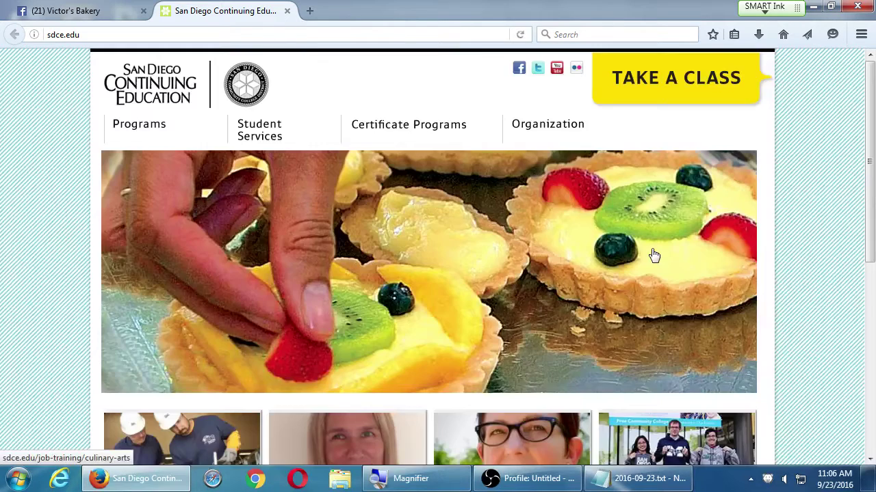
# - Highlight the sdce.edu footer mission statement, including its student success and community enrichment phrase
pyautogui.scroll(-10, 867, 452)
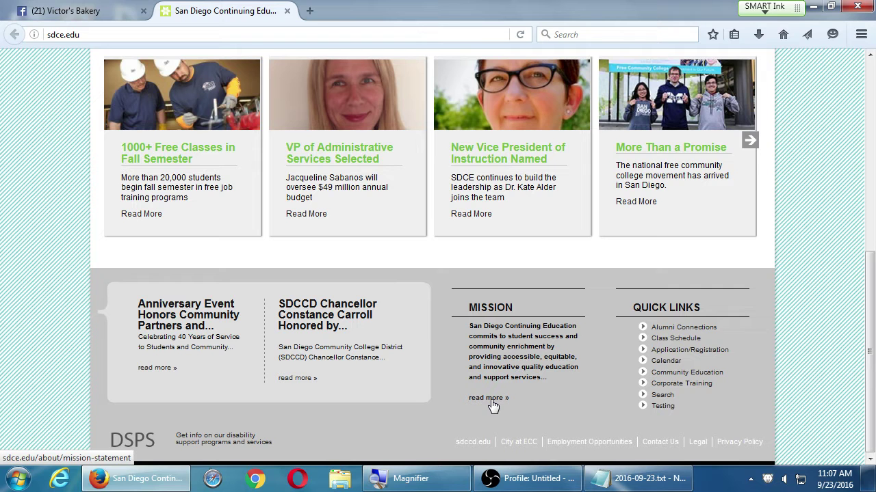
pyautogui.moveTo(498, 326); pyautogui.dragTo(514, 378)
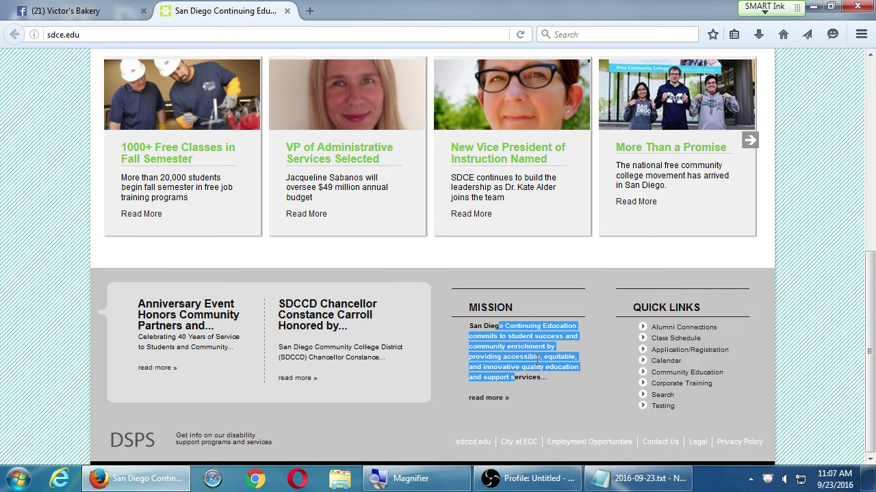
pyautogui.click(514, 377)
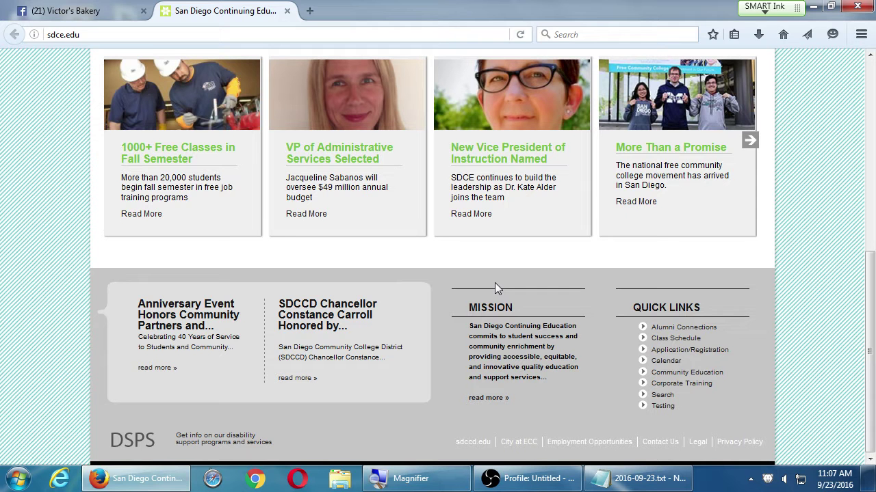
pyautogui.moveTo(507, 336); pyautogui.dragTo(526, 358)
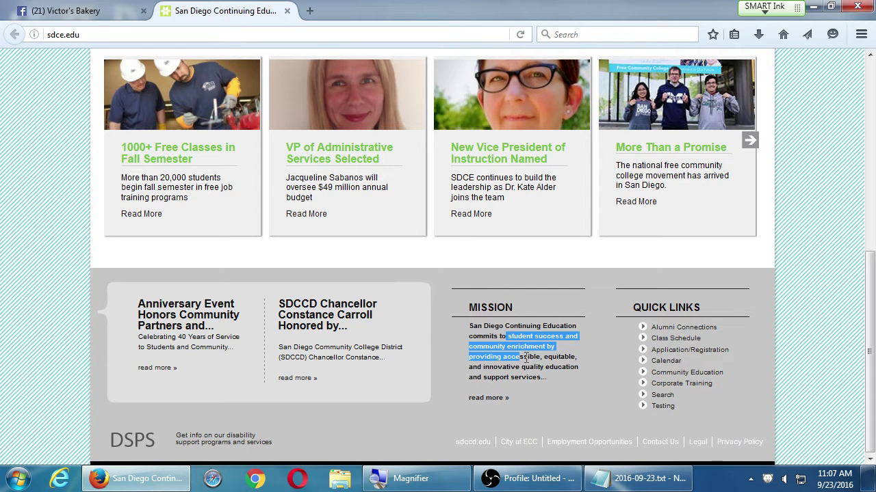
pyautogui.click(526, 359)
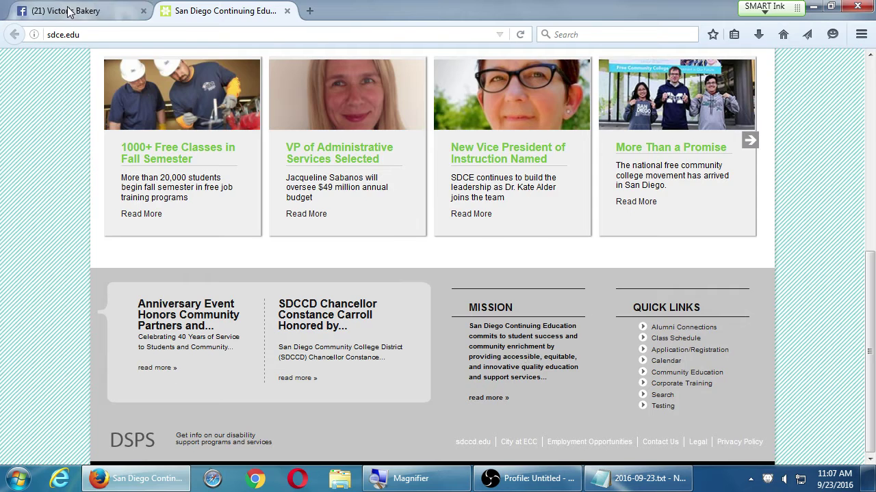
# - Highlight the sdce.edu mission text once more, then return to the Victor's Bakery tab
pyautogui.click(69, 11)
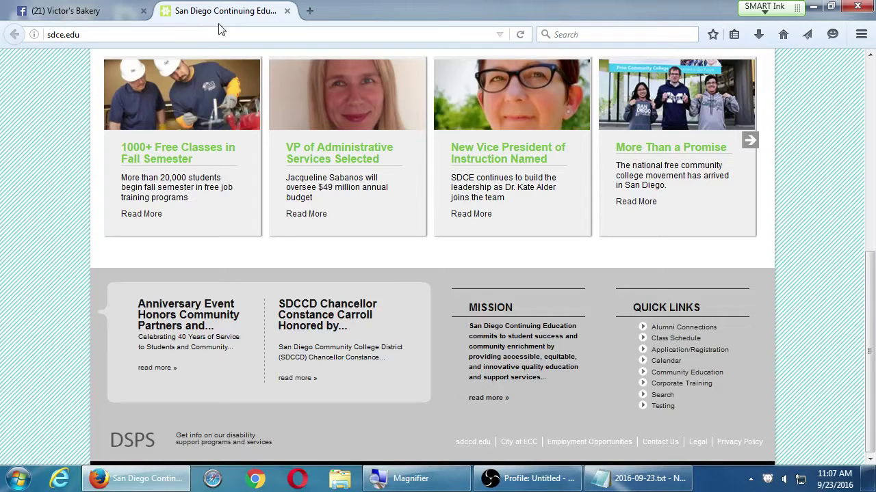
pyautogui.click(212, 12)
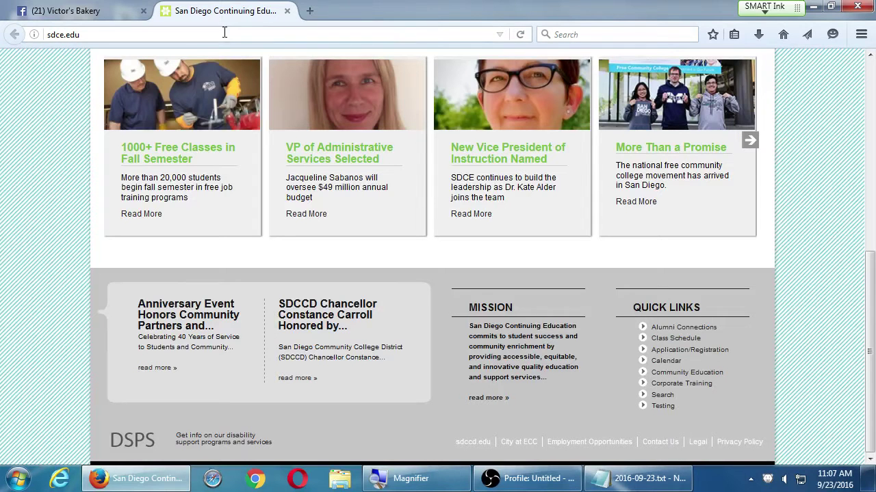
pyautogui.click(224, 34)
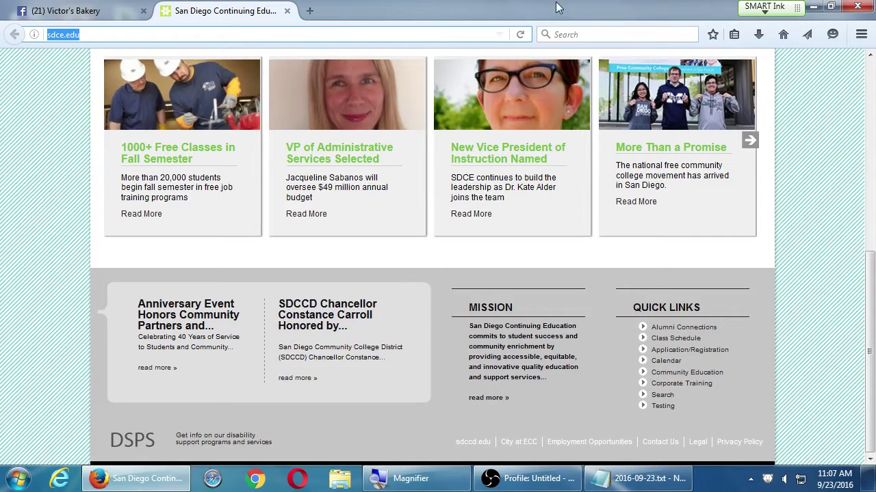
pyautogui.moveTo(482, 307); pyautogui.dragTo(515, 326)
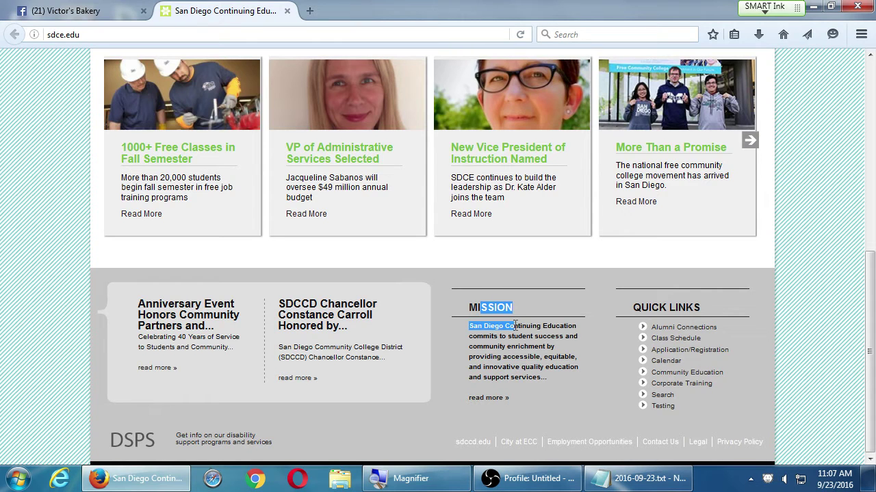
pyautogui.click(523, 339)
pyautogui.scroll(5, 531, 349)
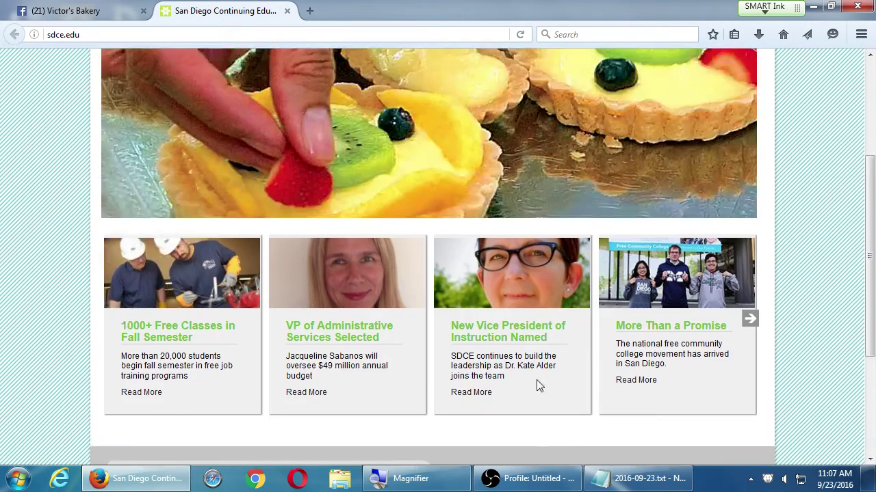
pyautogui.scroll(5, 536, 383)
pyautogui.scroll(-10, 534, 391)
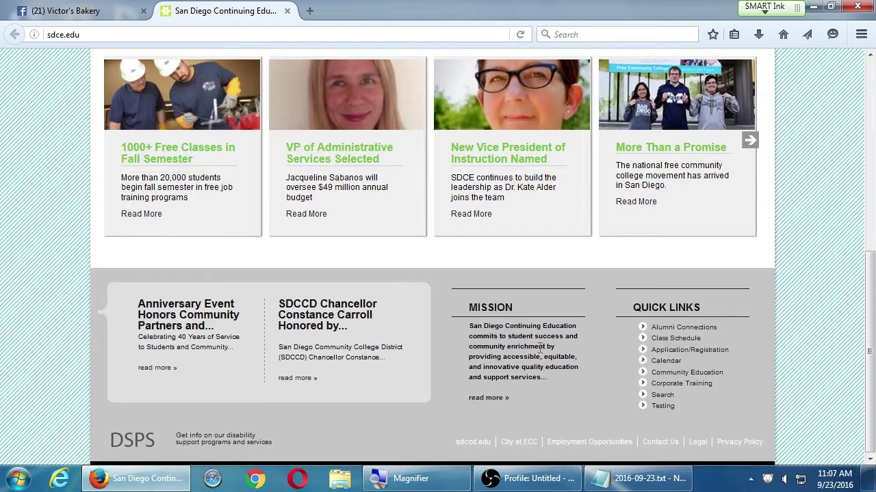
pyautogui.moveTo(487, 308); pyautogui.dragTo(547, 378)
pyautogui.click(540, 370)
pyautogui.click(90, 11)
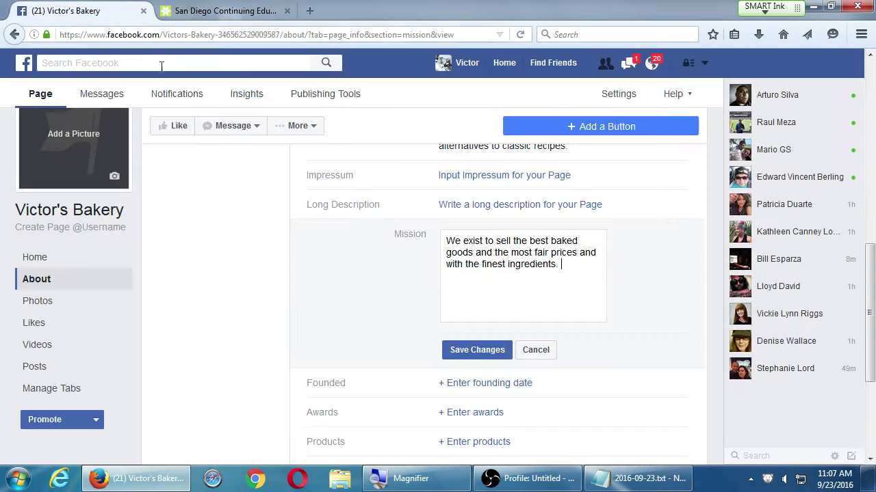
# - Save the bakery's mission statement on the About page
pyautogui.click(477, 351)
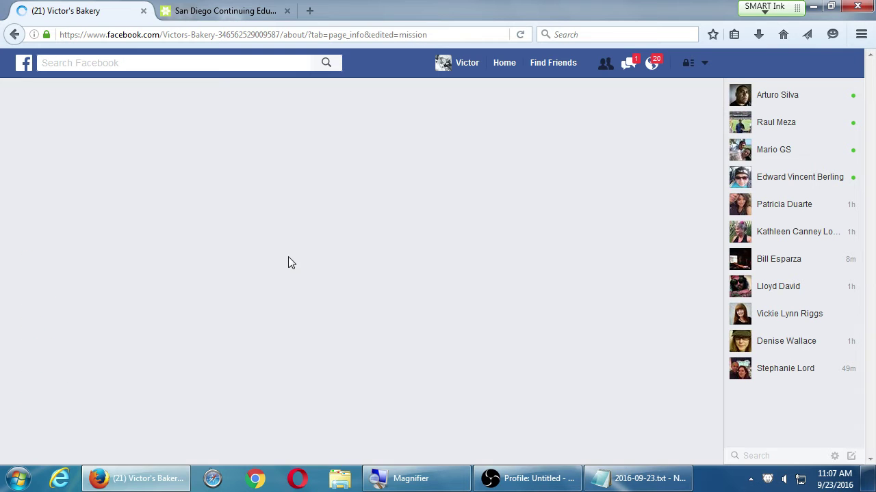
pyautogui.scroll(-3, 294, 281)
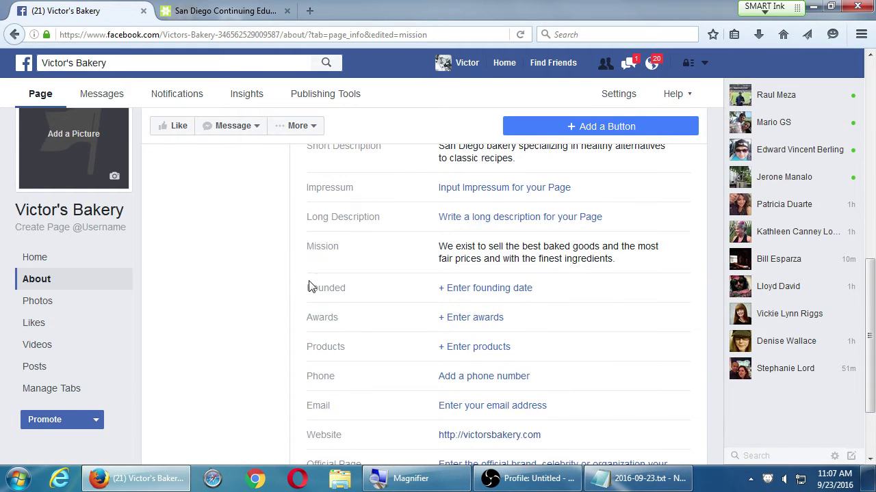
pyautogui.moveTo(318, 288); pyautogui.dragTo(344, 288)
pyautogui.scroll(3, 342, 294)
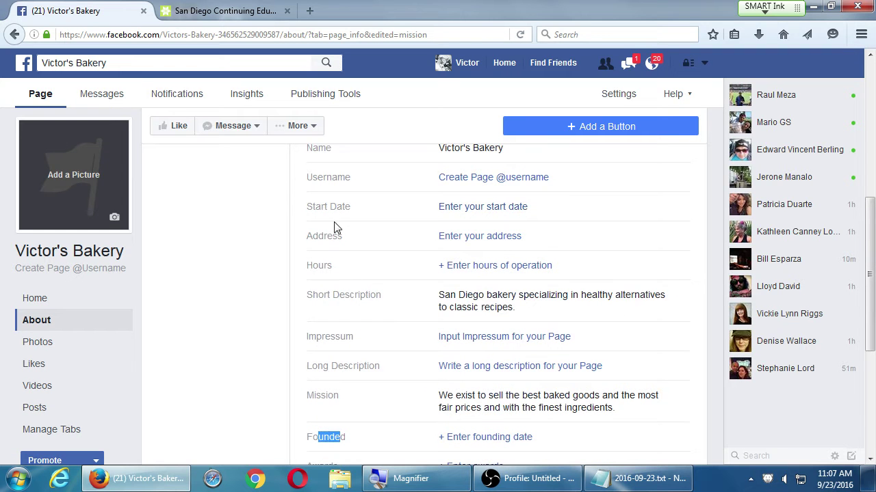
# - Open and cancel the Start Date, Founded and Awards editors, then open Products
pyautogui.moveTo(320, 207); pyautogui.dragTo(351, 207)
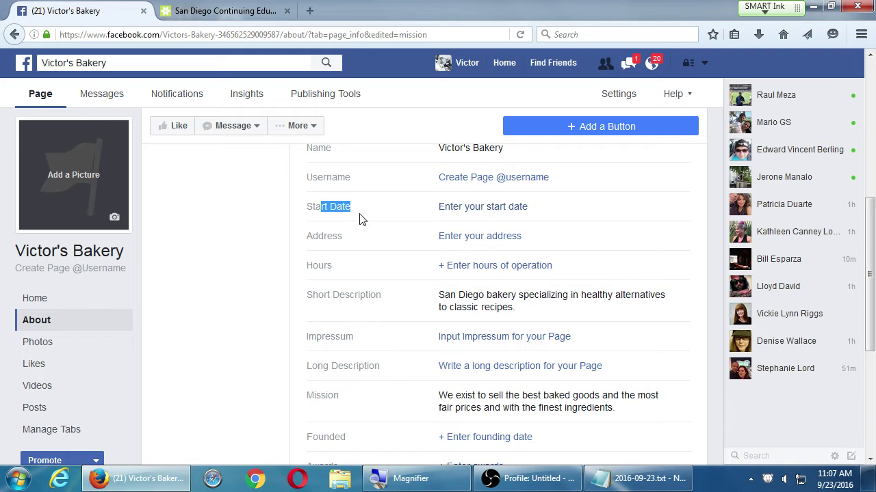
pyautogui.click(470, 213)
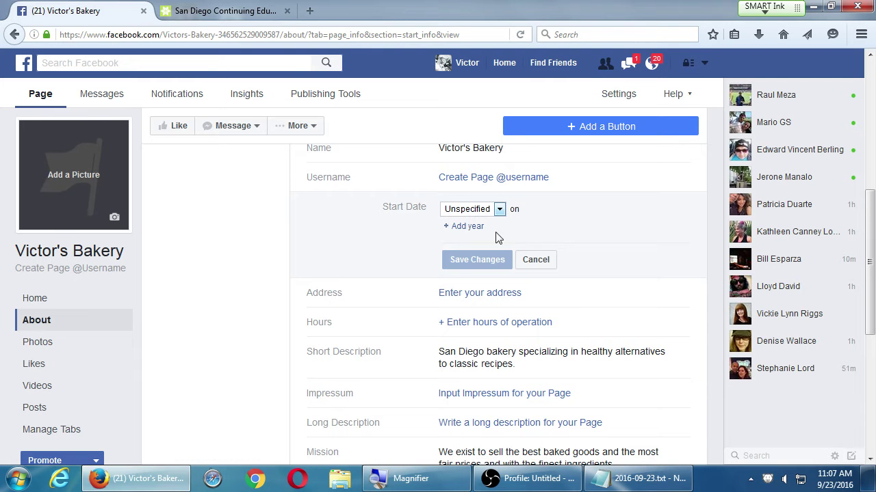
pyautogui.click(533, 258)
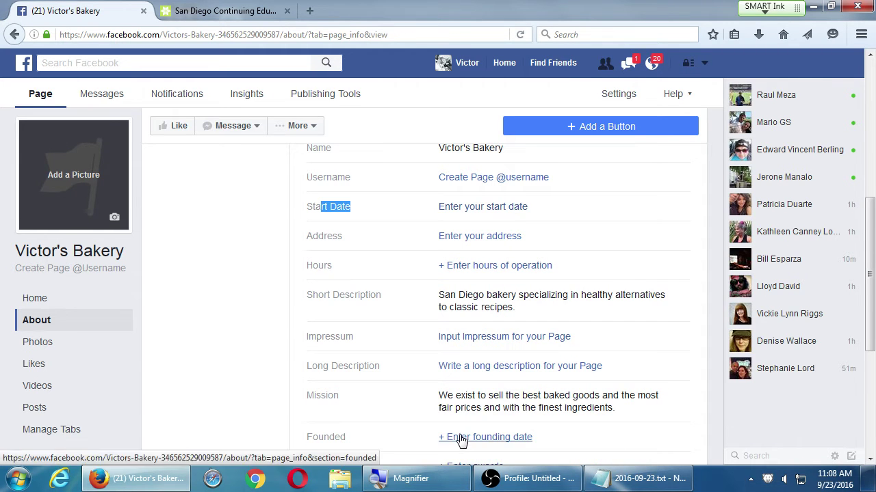
pyautogui.click(459, 438)
pyautogui.scroll(-4, 365, 404)
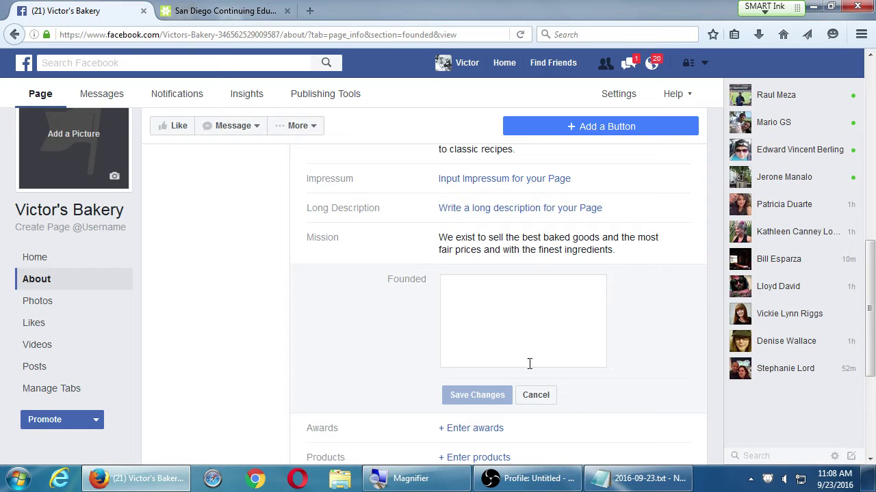
pyautogui.click(533, 395)
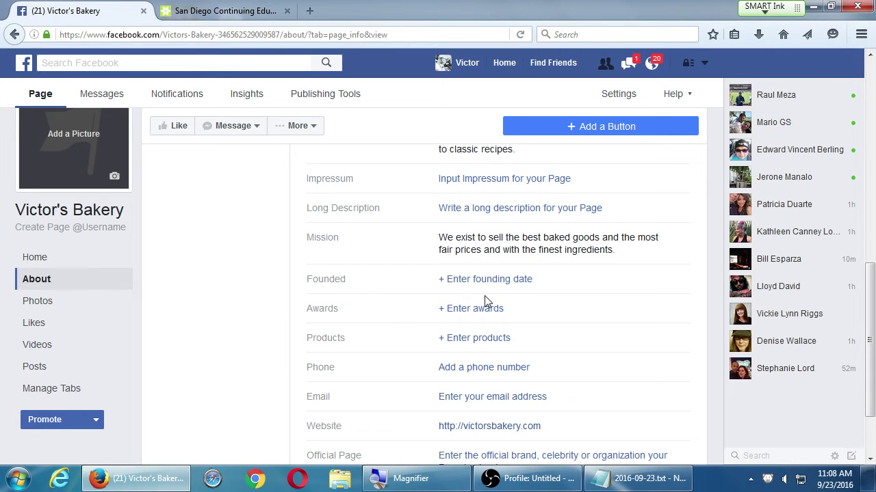
pyautogui.click(468, 308)
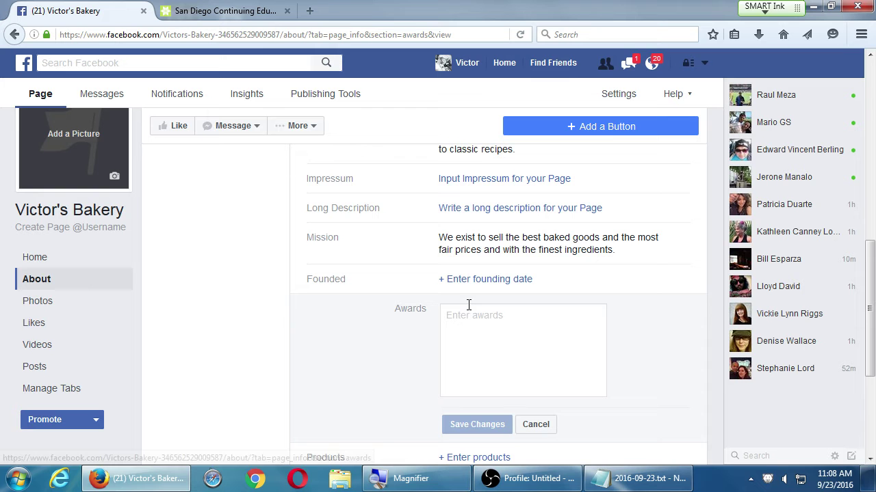
pyautogui.click(533, 424)
pyautogui.click(470, 342)
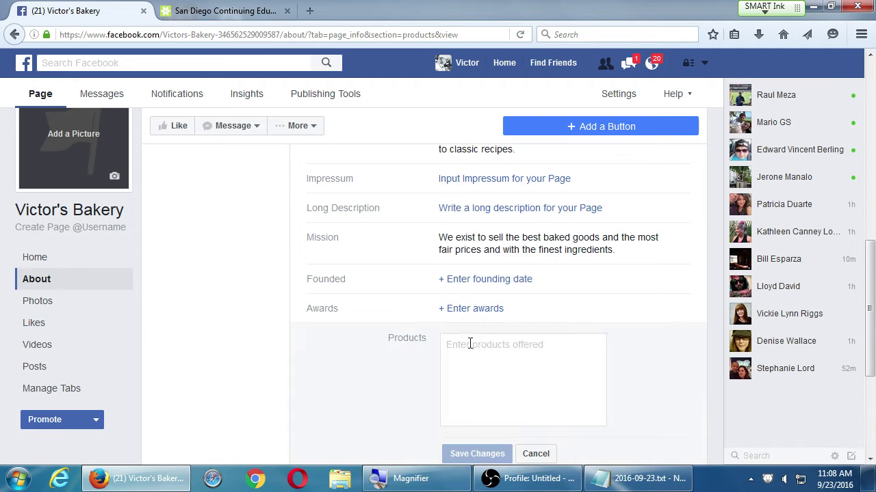
# - Enter Cookies and Cakes on separate lines and save the Products field
pyautogui.scroll(-3, 561, 349)
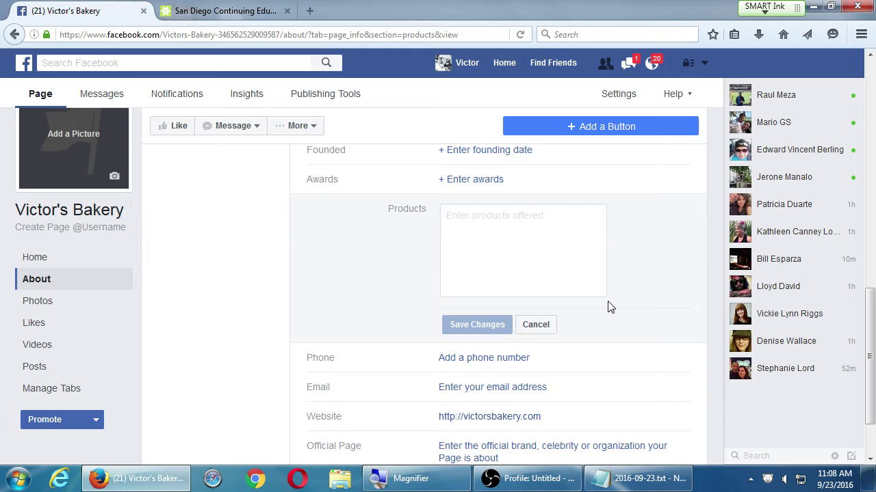
pyautogui.write('Cookies')
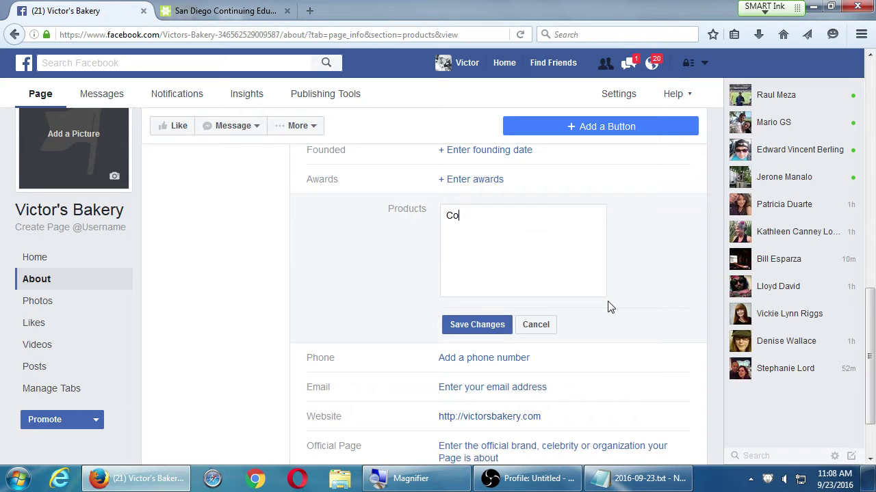
pyautogui.press('Return')
pyautogui.write('B')
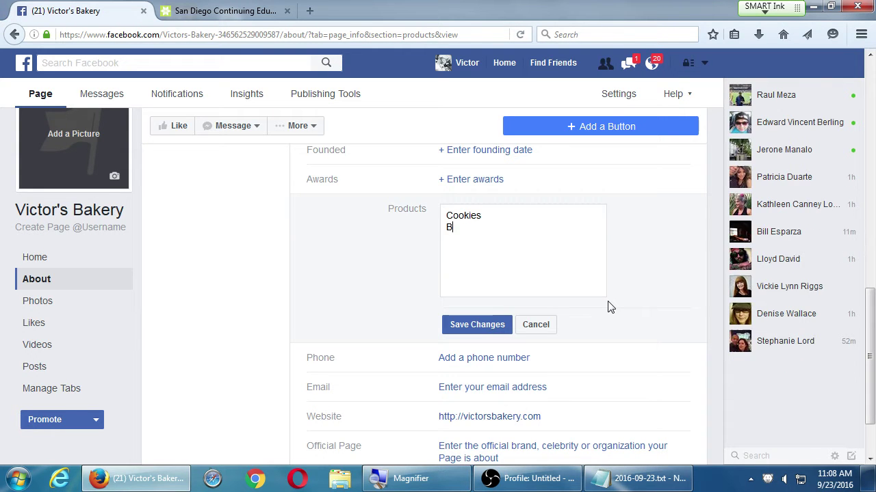
pyautogui.press('BackSpace')
pyautogui.write('Cakes')
pyautogui.click(491, 317)
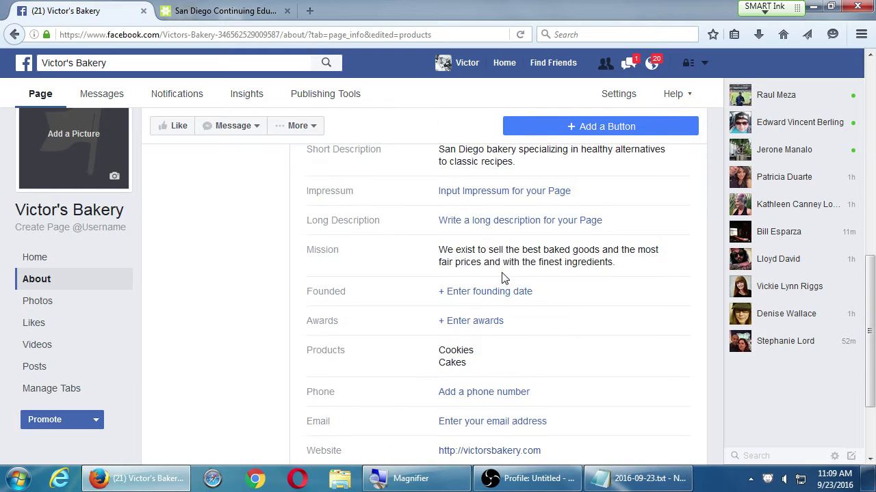
pyautogui.scroll(-2, 504, 277)
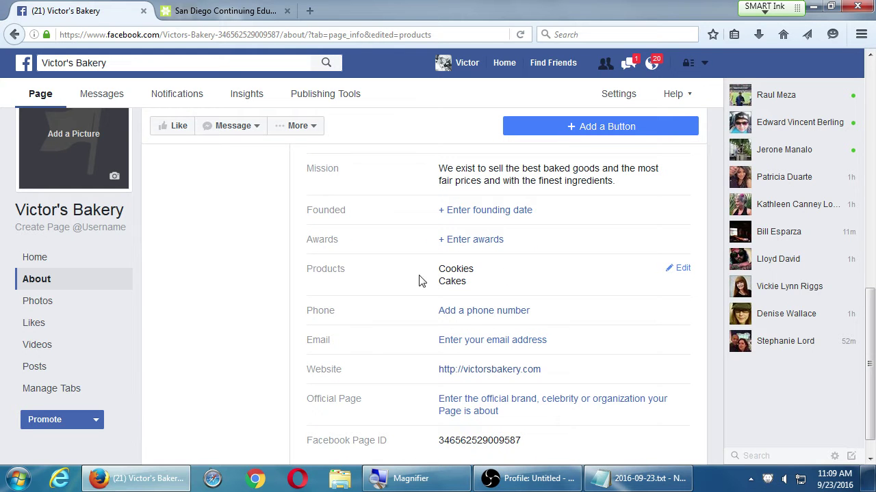
pyautogui.scroll(-1, 246, 272)
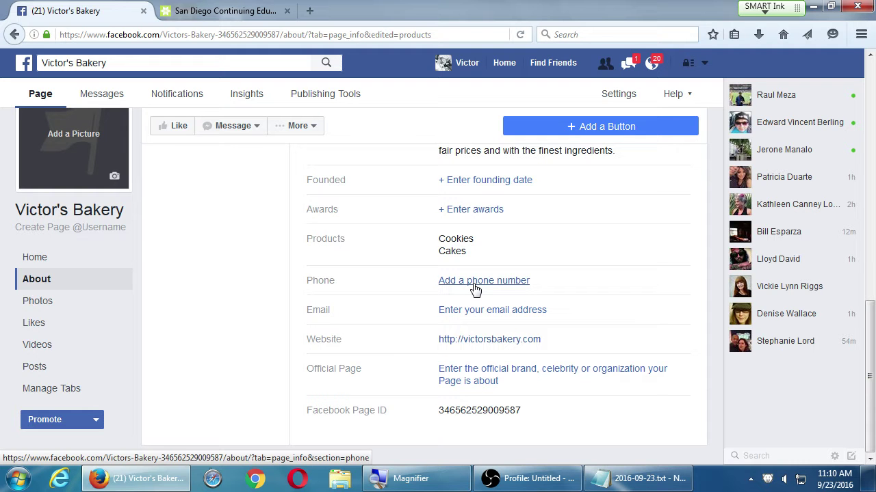
pyautogui.click(642, 479)
pyautogui.click(561, 203)
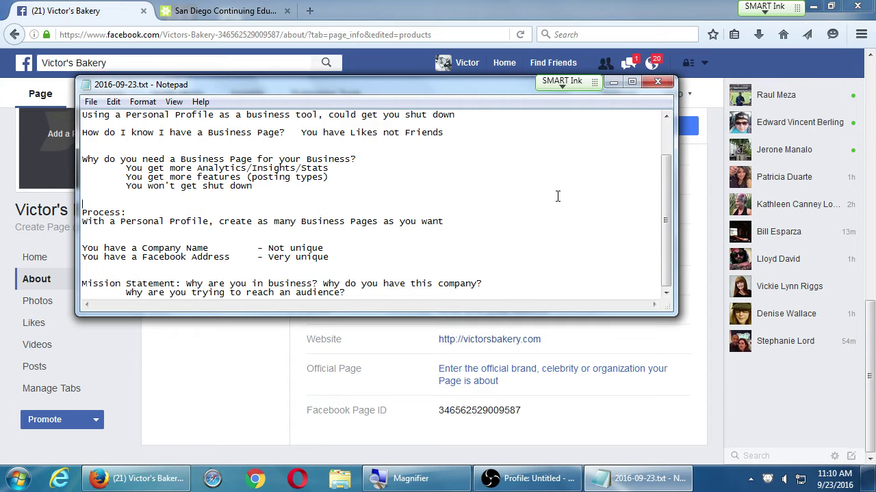
pyautogui.press('super+plus')
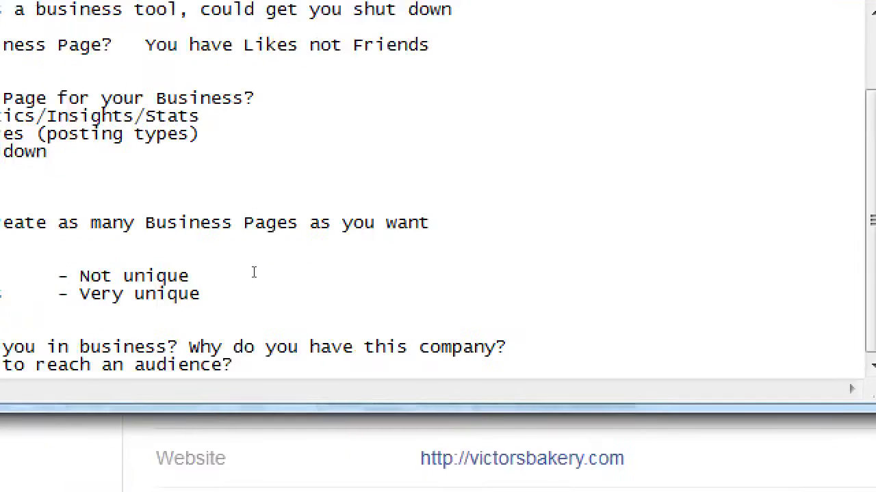
pyautogui.hotkey('ctrl', 'End')
pyautogui.press('Return')
pyautogui.press('Return')
pyautogui.press('Return')
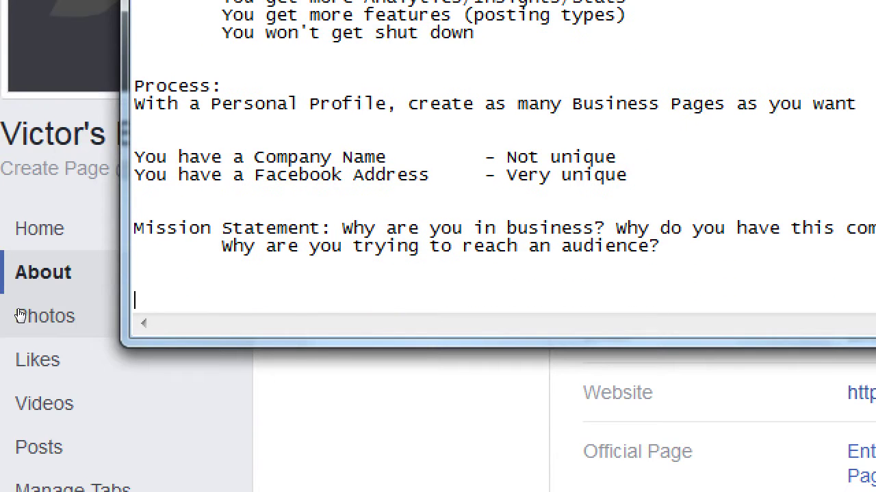
pyautogui.write('http://voic')
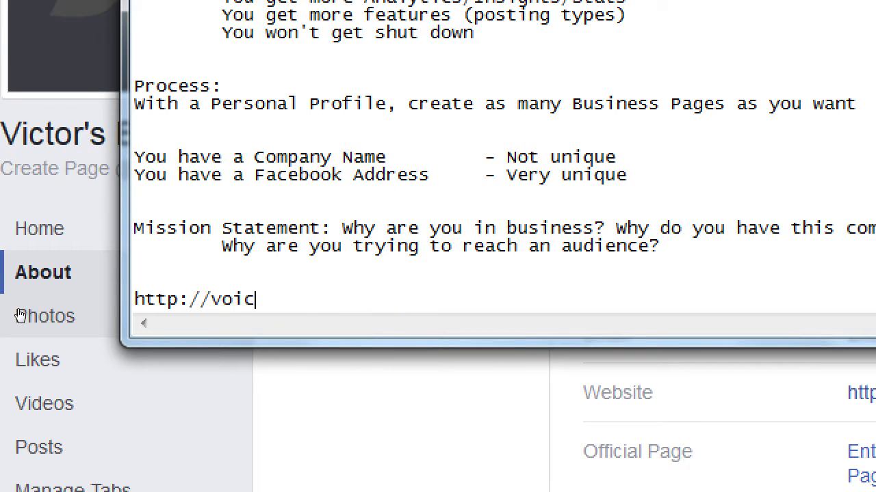
pyautogui.write('e.googl')
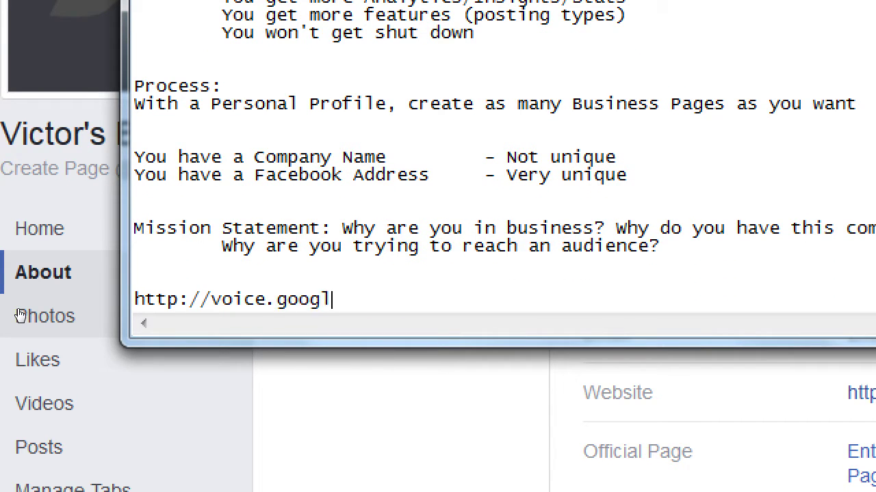
pyautogui.write('e.com - To get a freee')
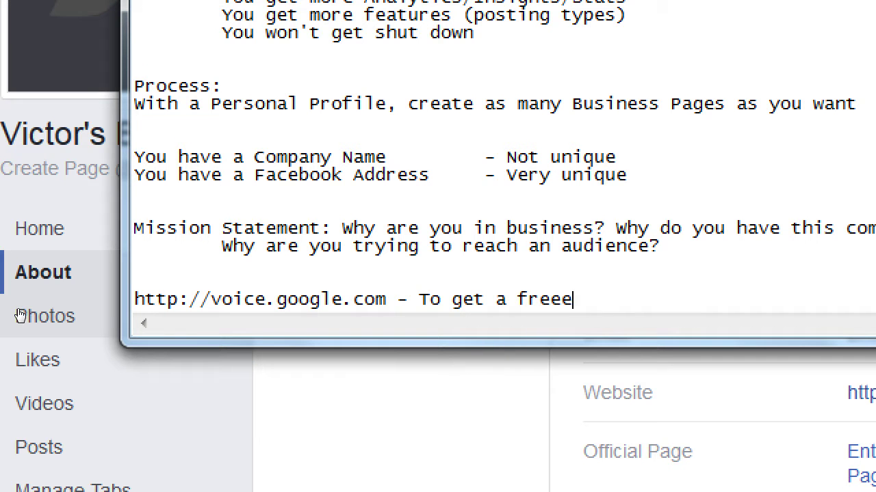
pyautogui.press('BackSpace')
pyautogui.write('phone number')
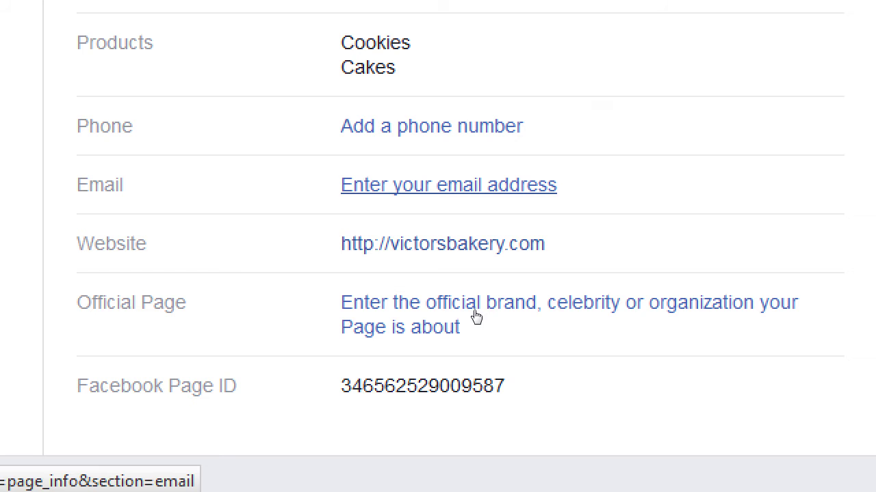
# - Add No: and Yes: labels on new lines below the Google Voice note
pyautogui.hotkey('alt', 'Tab')
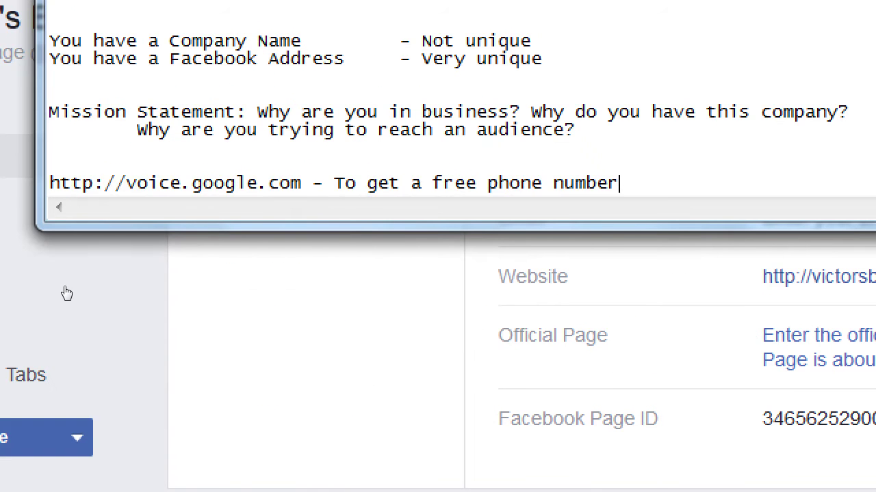
pyautogui.press('Return')
pyautogui.write('Ye')
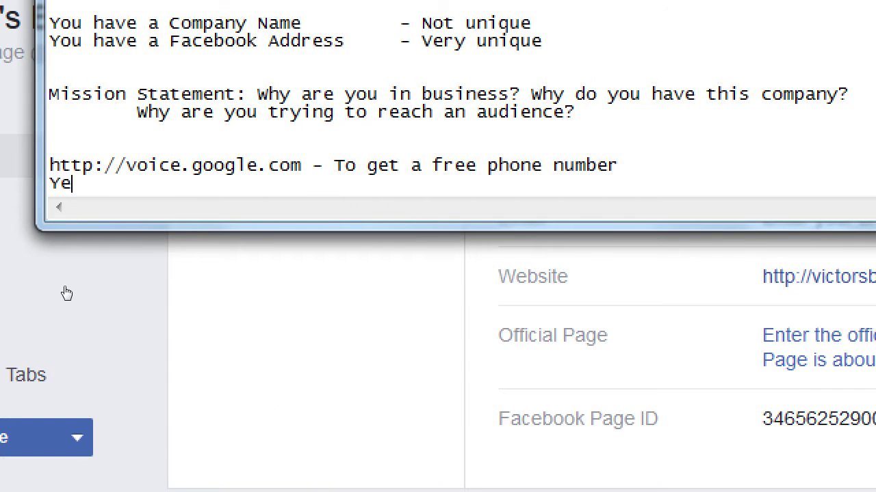
pyautogui.write('s')
pyautogui.press('BackSpace')
pyautogui.press('BackSpace')
pyautogui.press('BackSpace')
pyautogui.write('No:')
pyautogui.press('Return')
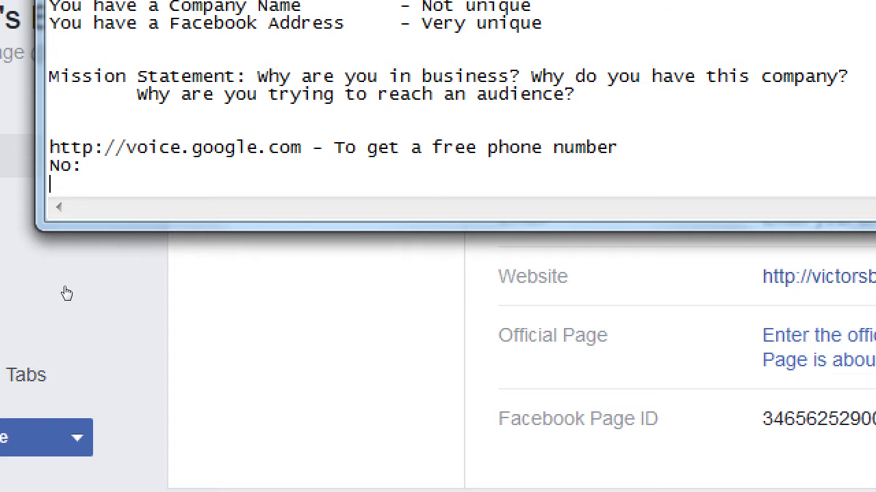
pyautogui.write('Yes:')
# - Put a free Gmail example address after No: and a bakery-domain address after Yes:
pyautogui.press('Up')
pyautogui.press('Tab')
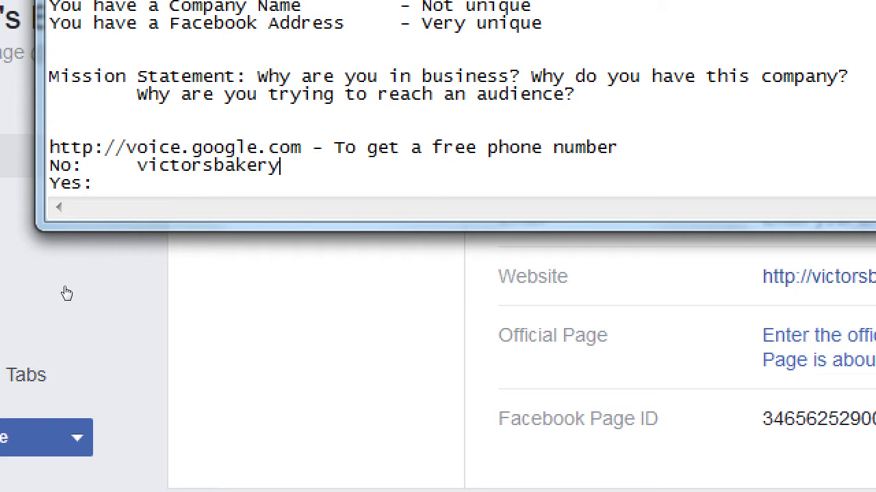
pyautogui.press('Down')
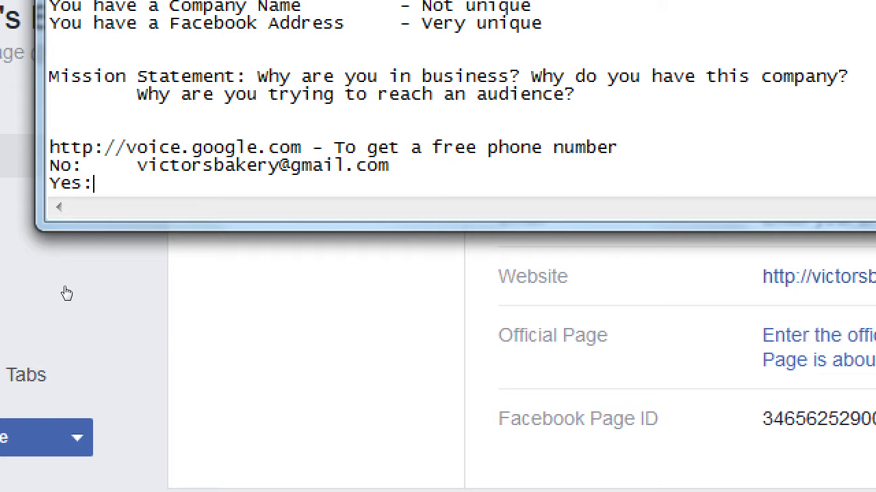
pyautogui.press('Tab')
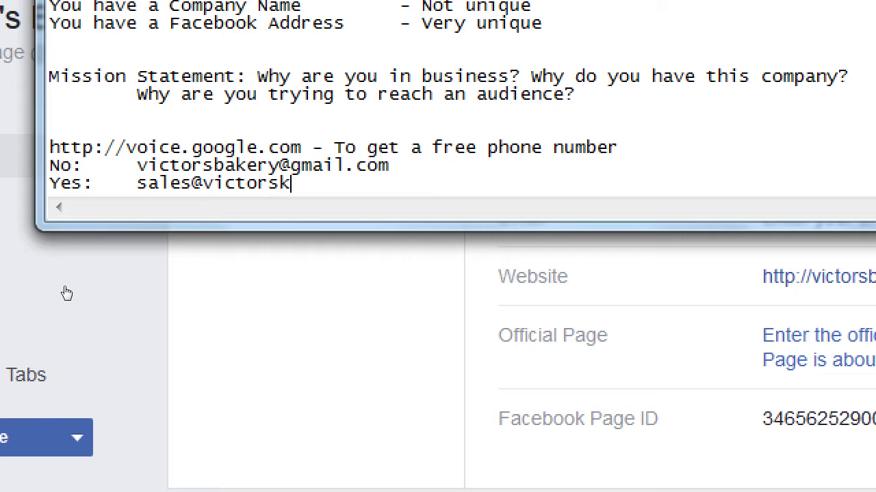
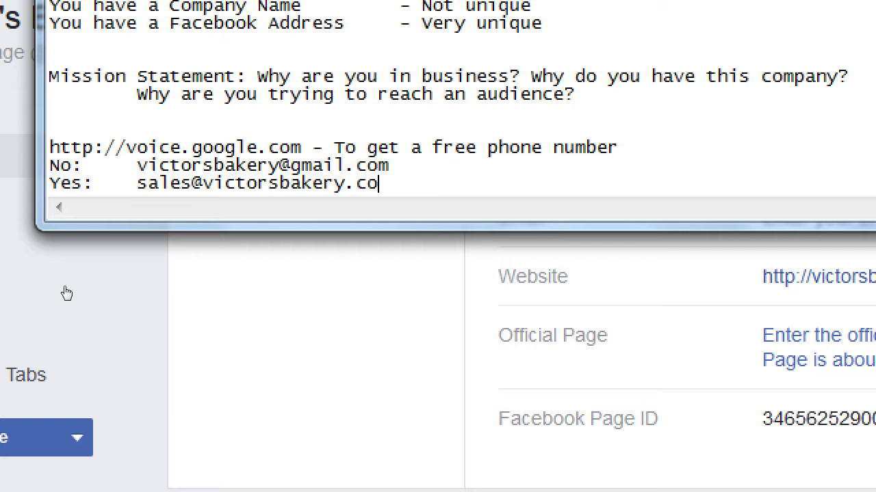
# - Highlight the gmail.com domain of the No: example address
pyautogui.press('Up')
pyautogui.hotkey('ctrl', 'shift', 'Left')
pyautogui.hotkey('ctrl', 'shift', 'Left')
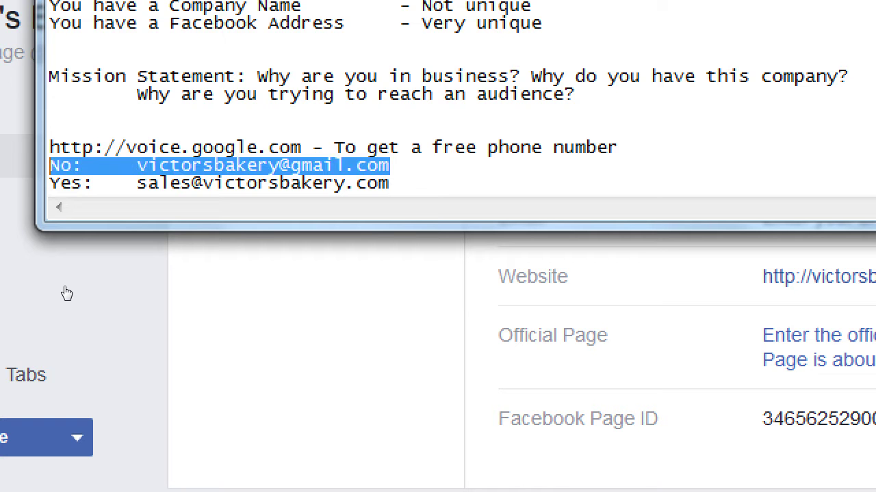
pyautogui.hotkey('ctrl', 'shift', 'Right')
pyautogui.hotkey('ctrl', 'shift', 'Right')
pyautogui.hotkey('shift', 'Left')
pyautogui.hotkey('shift', 'Left')
pyautogui.hotkey('shift', 'Left')
pyautogui.hotkey('shift', 'Left')
pyautogui.hotkey('shift', 'Left')
pyautogui.hotkey('shift', 'Left')
pyautogui.hotkey('shift', 'Left')
pyautogui.hotkey('shift', 'Left')
pyautogui.hotkey('shift', 'Left')
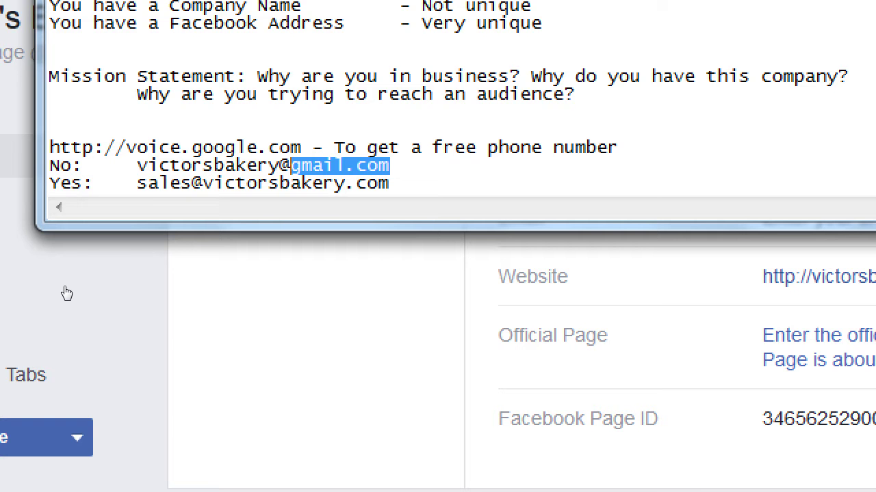
# - Add a second business-domain address on the Yes: line and highlight both business addresses
pyautogui.press('Down')
pyautogui.press('End')
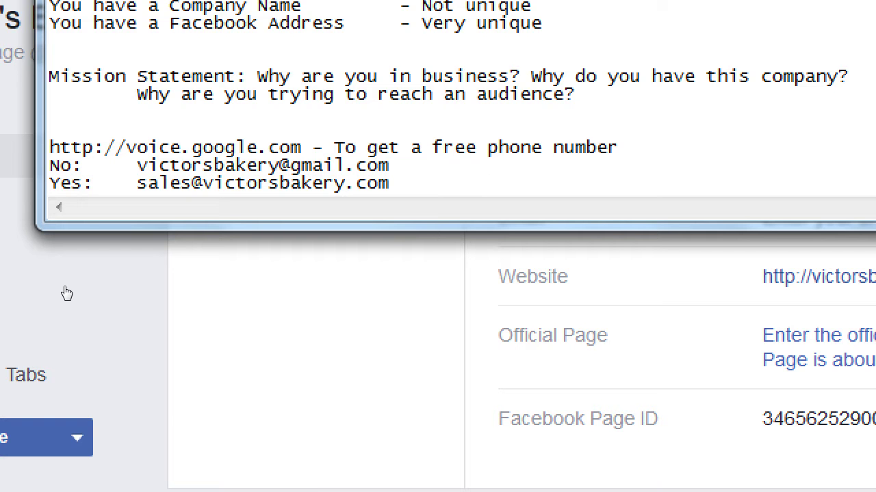
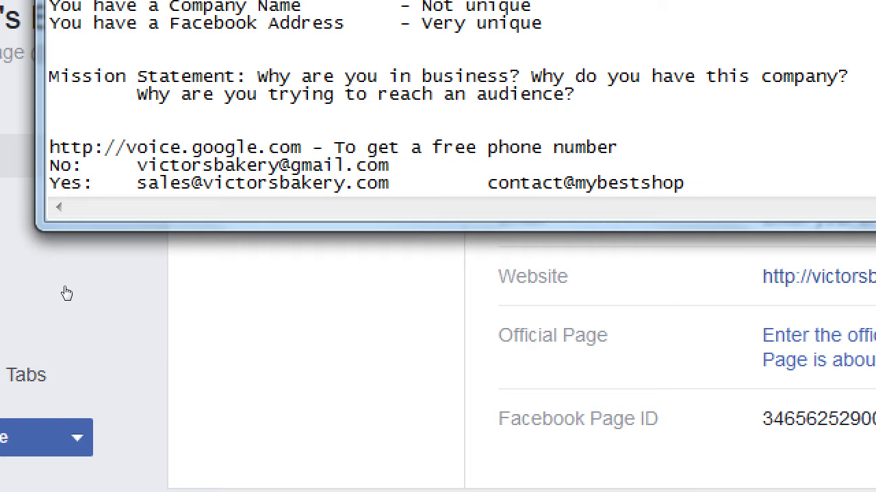
pyautogui.hotkey('ctrl', 'shift', 'Left')
pyautogui.hotkey('shift', 'Right')
pyautogui.hotkey('shift', 'Right')
pyautogui.hotkey('shift', 'Right')
pyautogui.hotkey('shift', 'Right')
pyautogui.hotkey('shift', 'Right')
pyautogui.hotkey('shift', 'Right')
pyautogui.hotkey('shift', 'Right')
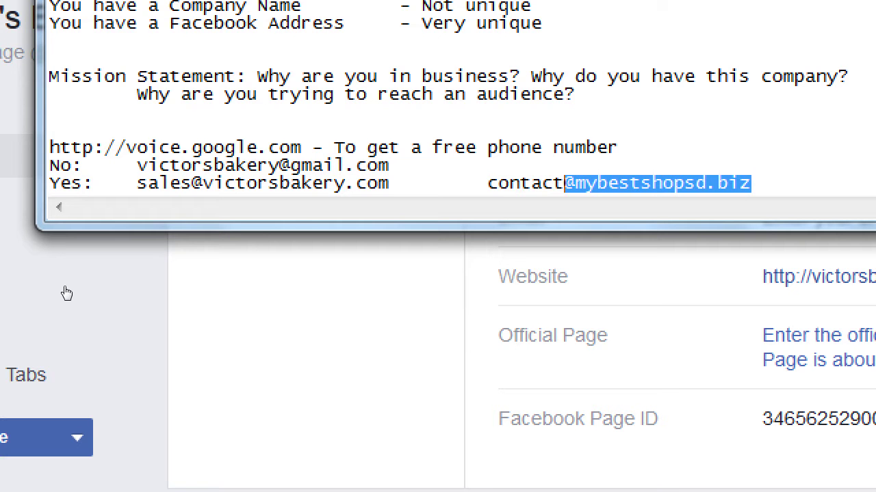
pyautogui.hotkey('shift', 'Right')
pyautogui.hotkey('ctrl', 'shift', 'Left')
pyautogui.hotkey('ctrl', 'shift', 'Left')
pyautogui.hotkey('ctrl', 'shift', 'Left')
pyautogui.hotkey('ctrl', 'shift', 'Left')
pyautogui.hotkey('ctrl', 'shift', 'Left')
pyautogui.hotkey('ctrl', 'shift', 'Left')
pyautogui.hotkey('ctrl', 'shift', 'Left')
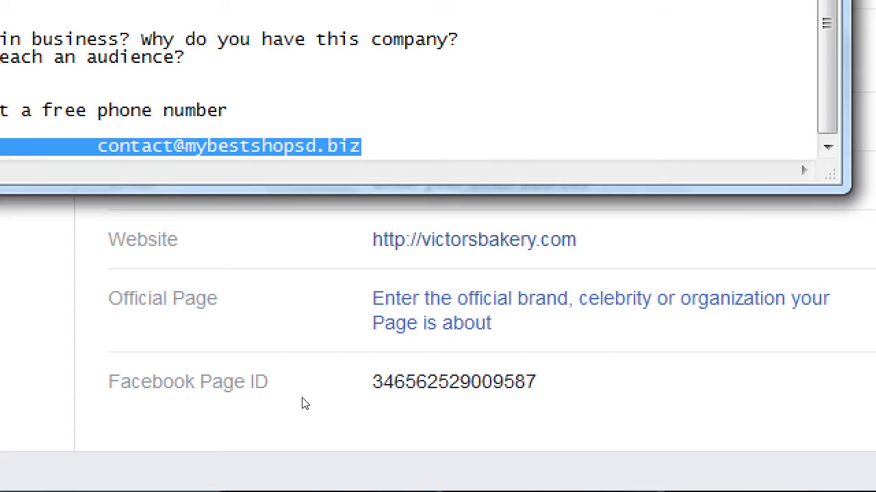
# - Bring back the Victor's Bakery About page, highlight its Page ID, and scroll to the top
pyautogui.click(294, 400)
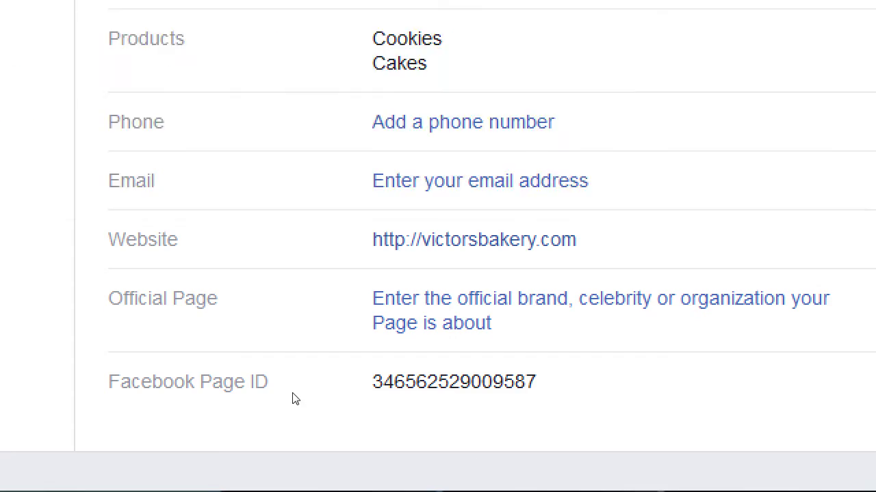
pyautogui.moveTo(317, 372); pyautogui.dragTo(370, 381)
pyautogui.click(370, 381)
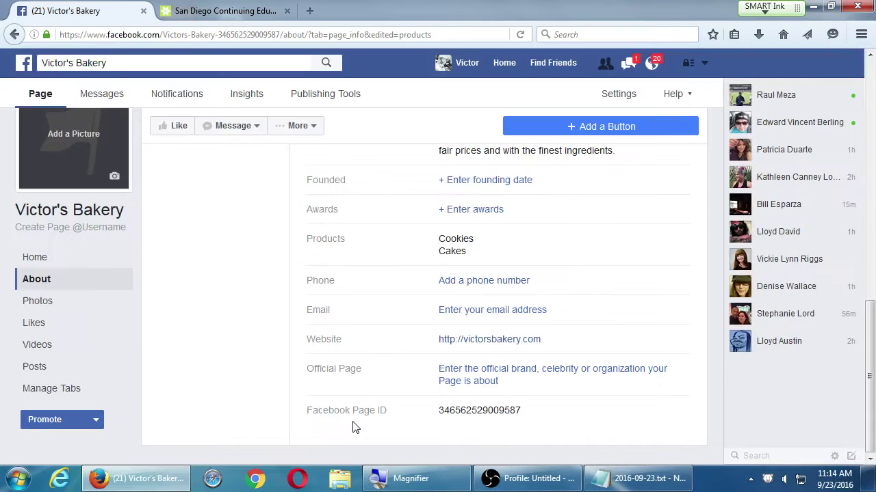
pyautogui.doubleClick(457, 412)
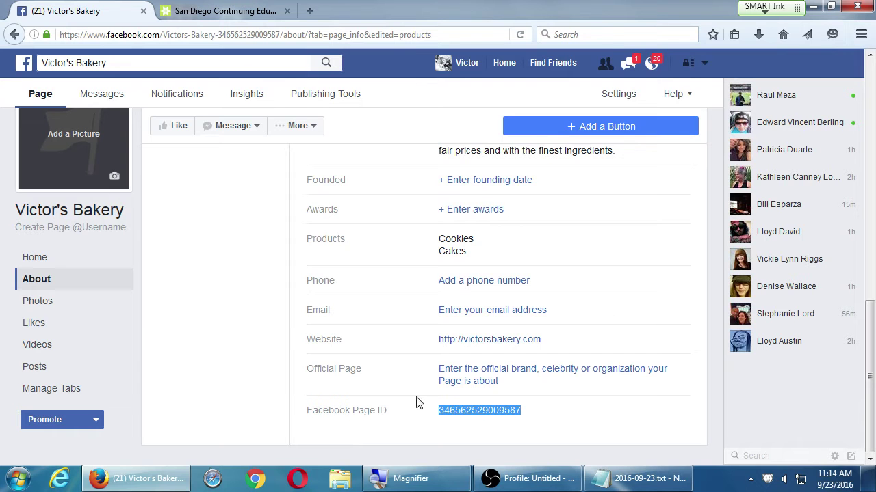
pyautogui.click(400, 417)
pyautogui.scroll(3, 420, 378)
pyautogui.scroll(6, 423, 373)
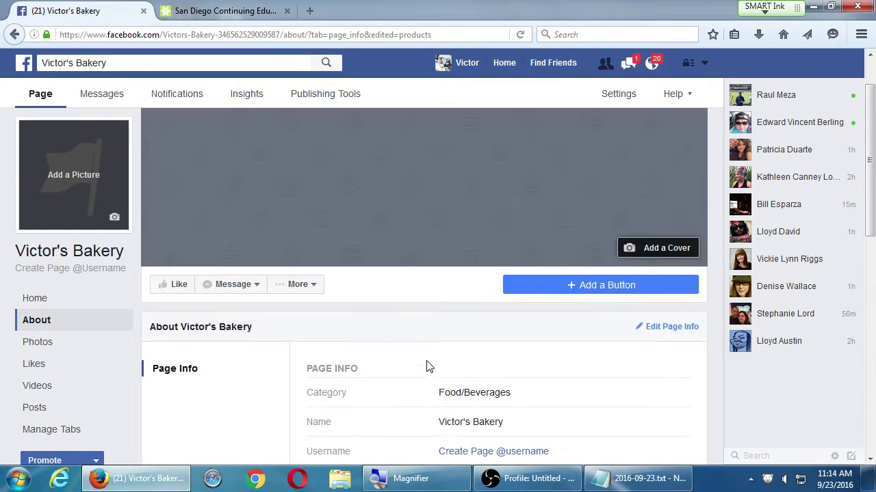
pyautogui.scroll(-4, 428, 366)
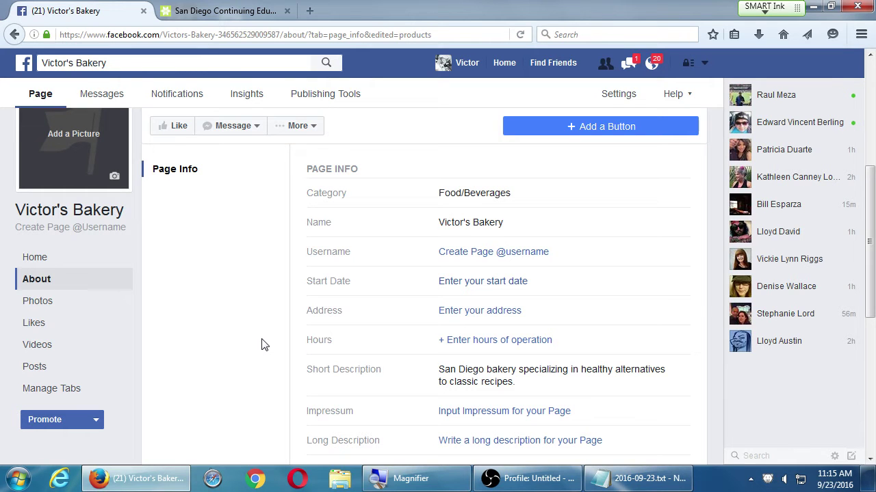
pyautogui.scroll(5, 277, 335)
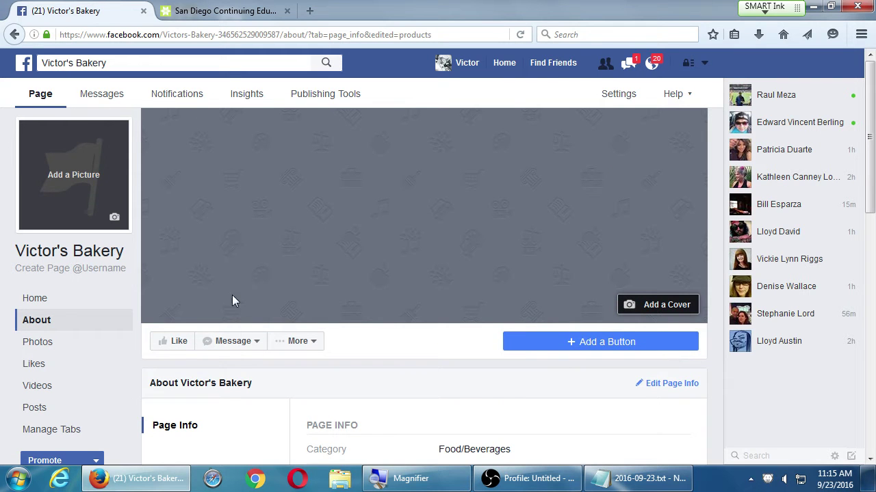
# - Close the sdce.edu tab and go to the Facebook News Feed
pyautogui.click(287, 11)
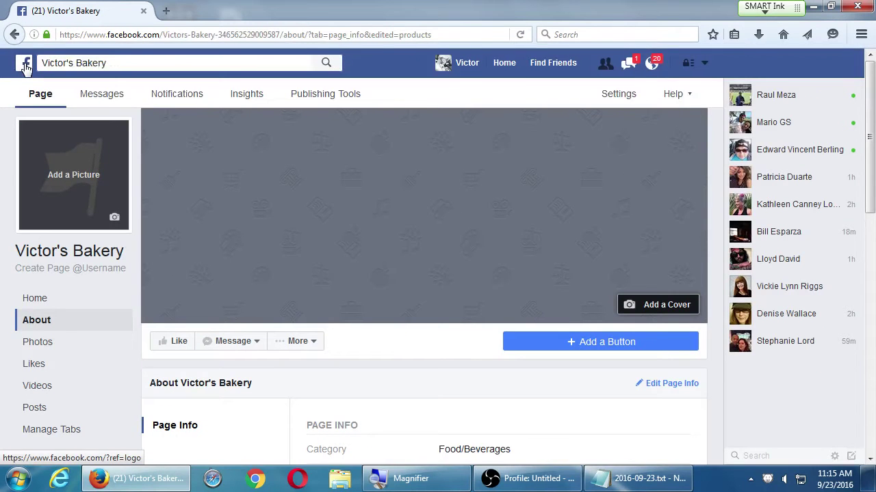
pyautogui.click(26, 64)
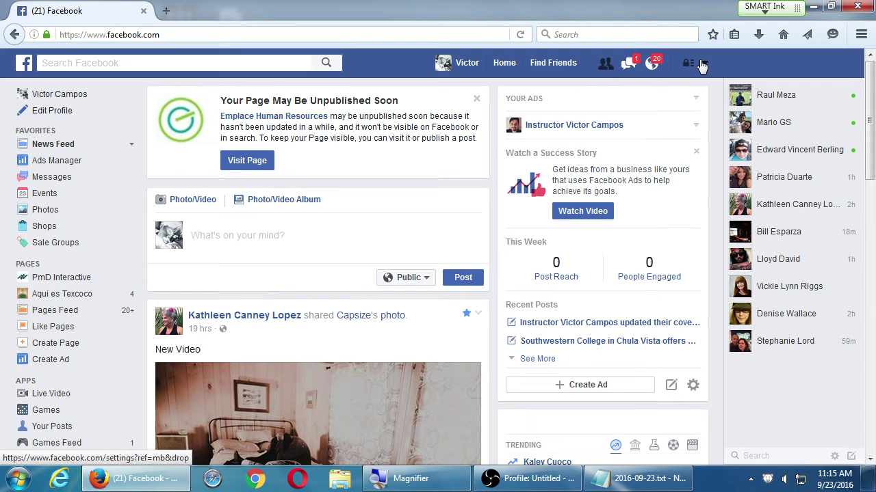
# - From the account menu's See More Pages list, open Victor's Bakery
pyautogui.click(704, 63)
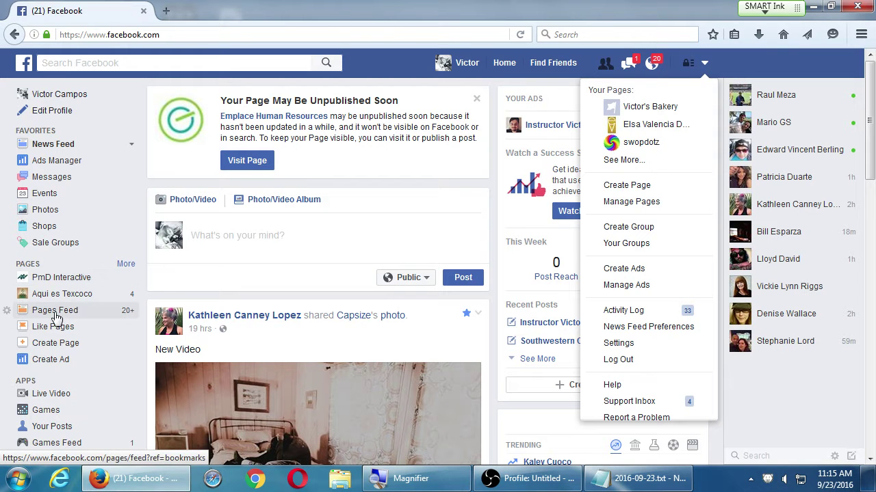
pyautogui.click(705, 65)
pyautogui.click(706, 66)
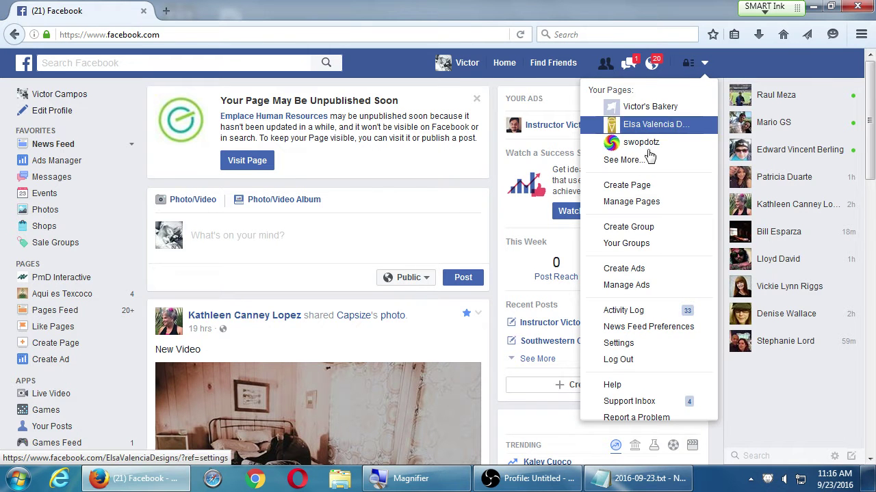
pyautogui.click(627, 164)
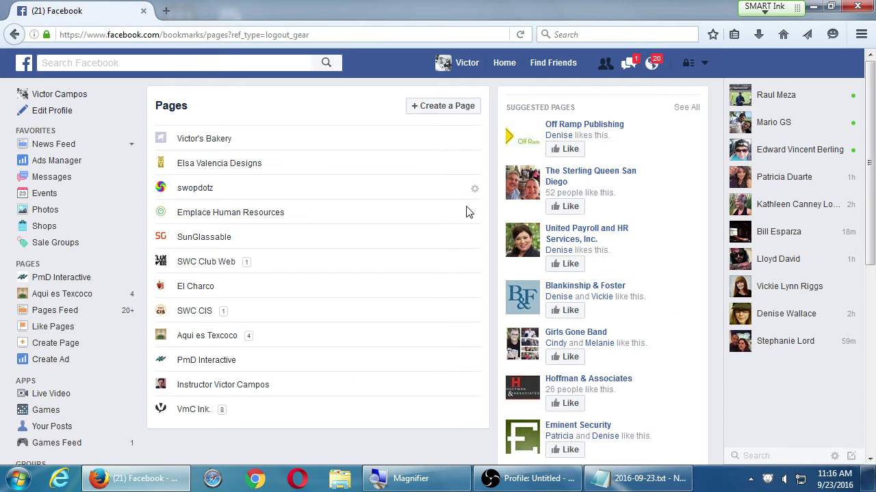
pyautogui.click(205, 139)
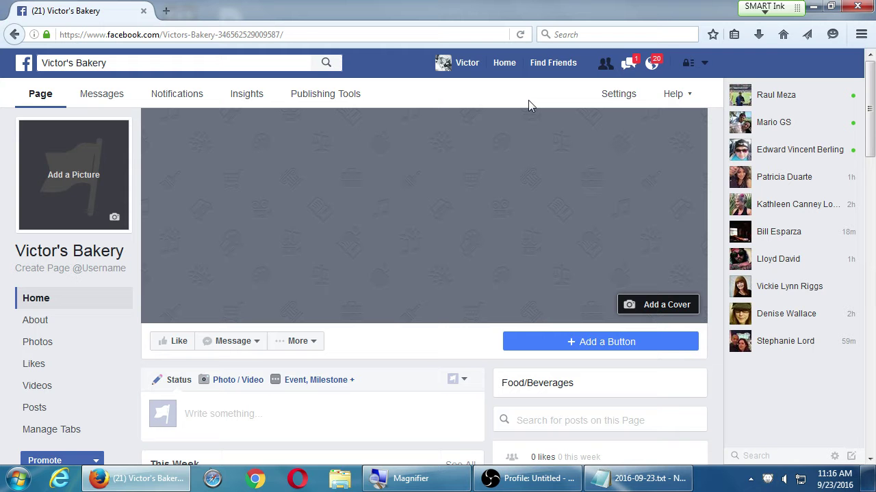
# - Switch to another of your managed Pages, then back to Victor's Bakery
pyautogui.press('super+plus')
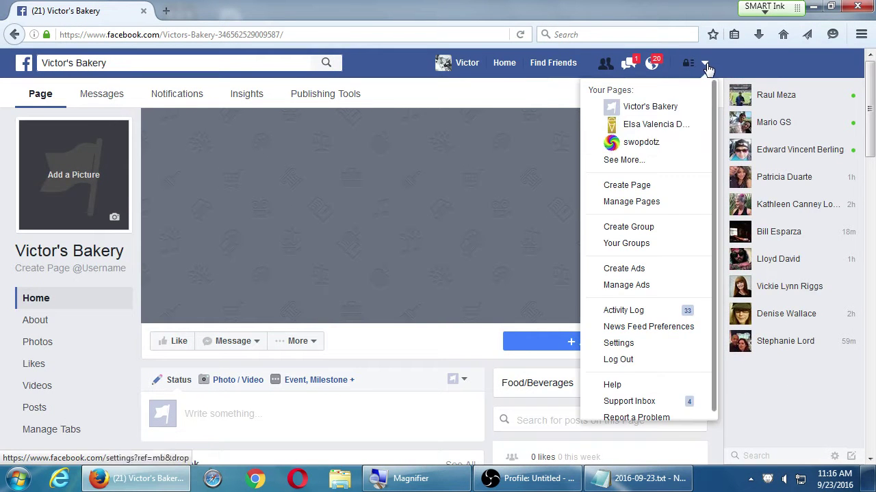
pyautogui.click(705, 63)
pyautogui.click(664, 126)
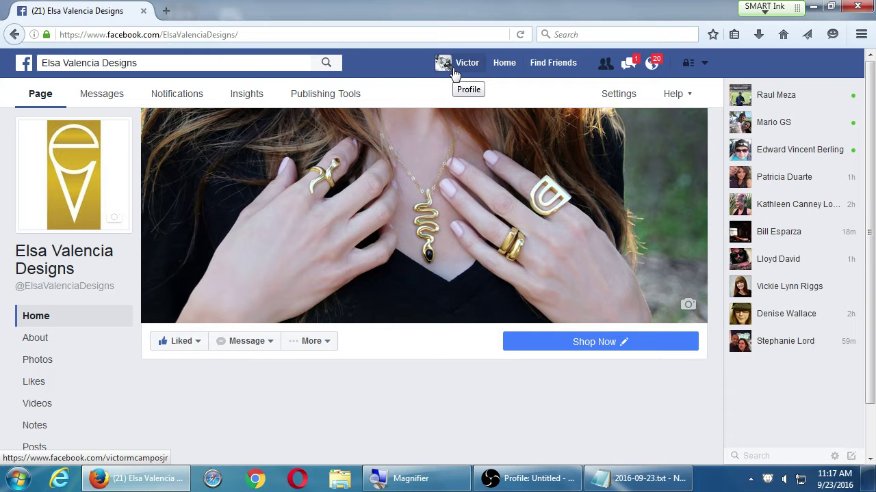
pyautogui.click(703, 65)
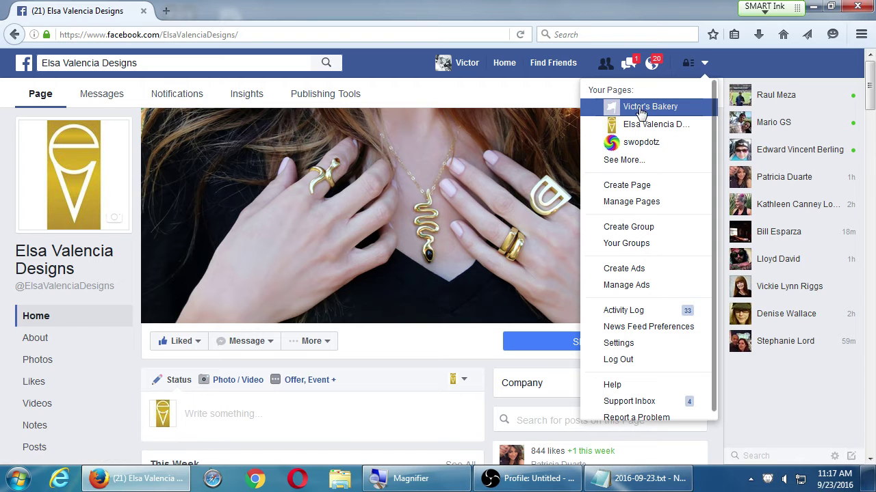
pyautogui.click(614, 111)
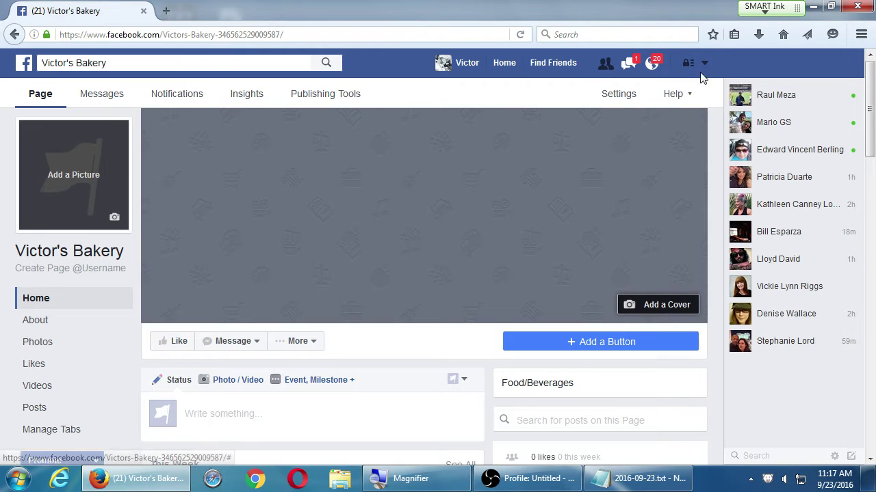
# - Close the account menu and open your personal profile Timeline
pyautogui.click(704, 63)
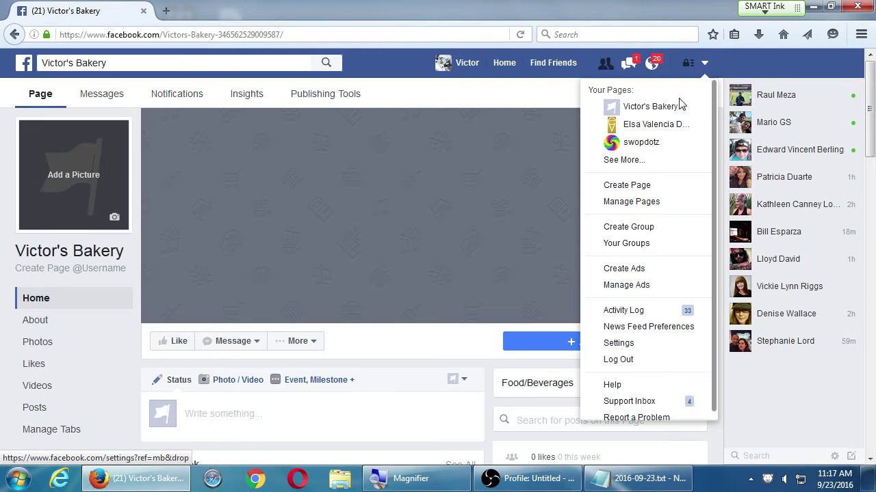
pyautogui.click(517, 98)
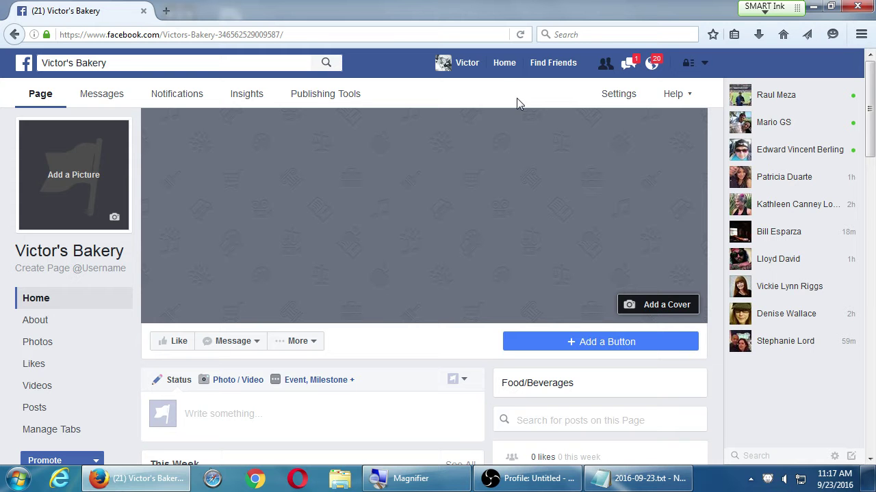
pyautogui.click(455, 65)
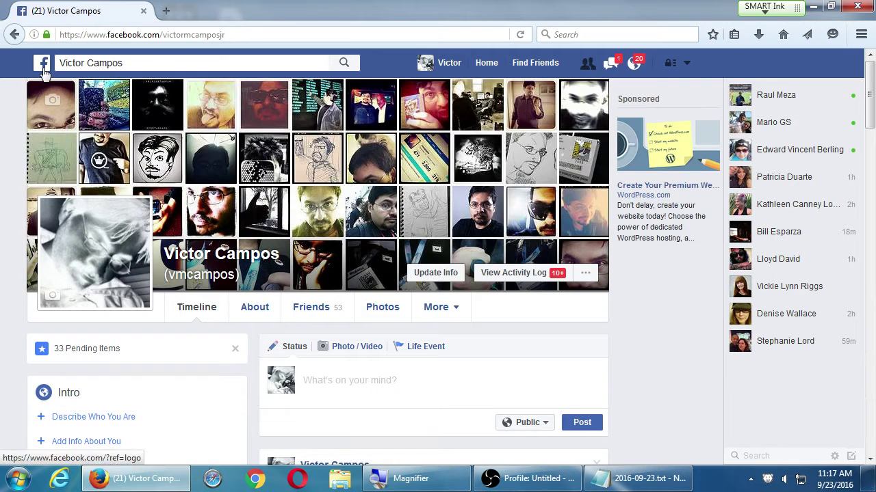
# - Go back to the home News Feed using the Facebook logo and Home
pyautogui.click(44, 65)
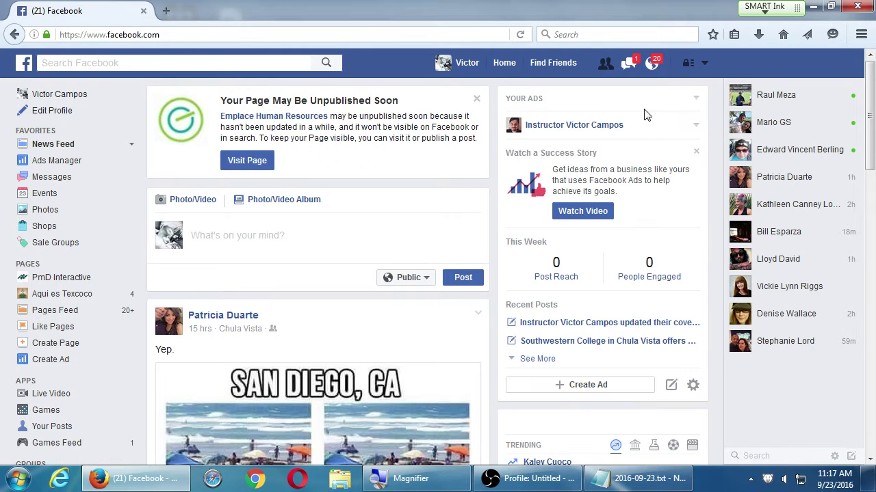
pyautogui.click(503, 67)
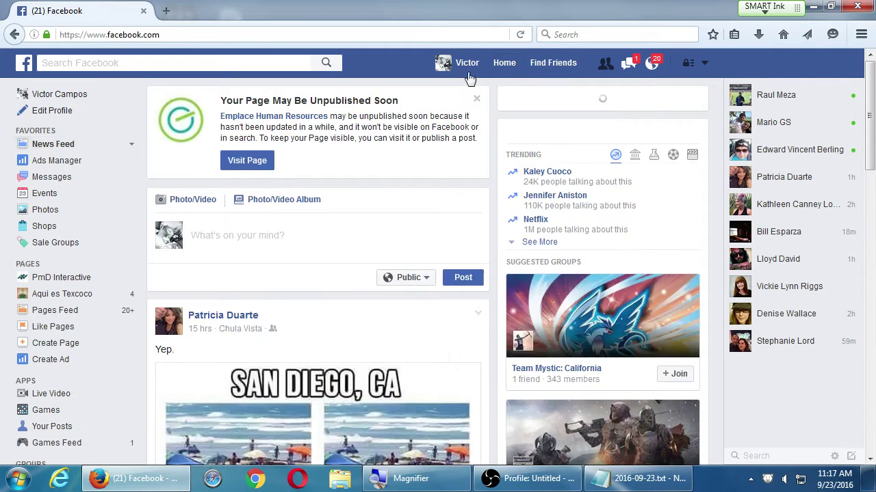
pyautogui.scroll(-4, 230, 218)
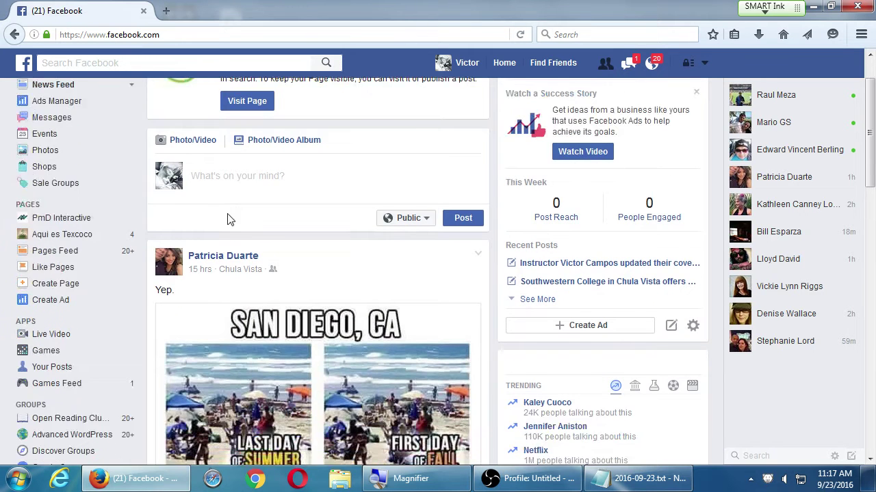
pyautogui.scroll(4, 230, 217)
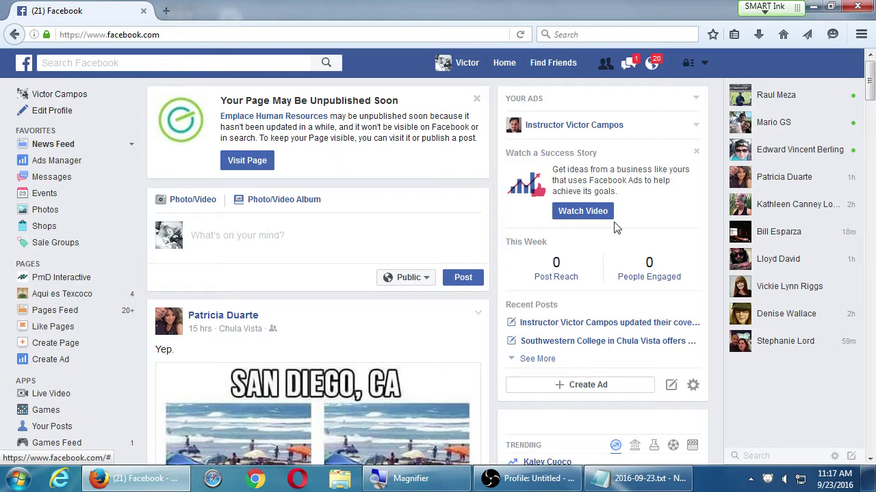
# - Reopen the Victor's Bakery Page from Your Pages in the account menu
pyautogui.click(704, 63)
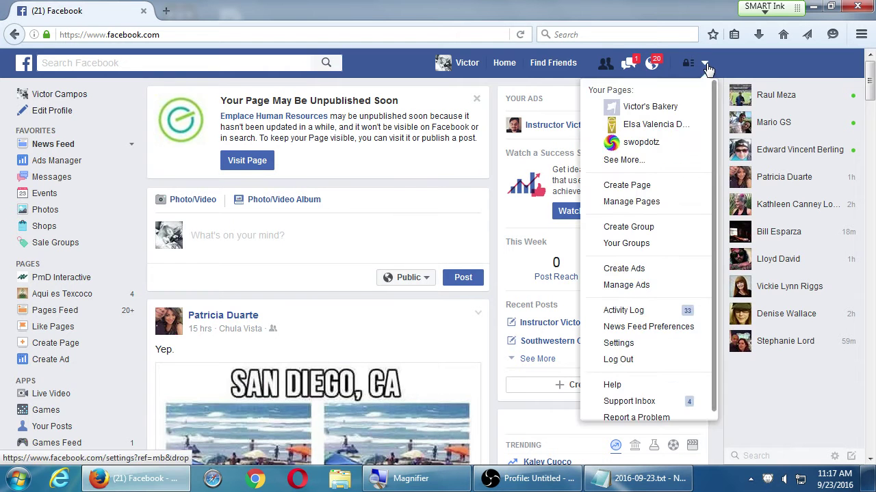
pyautogui.click(677, 106)
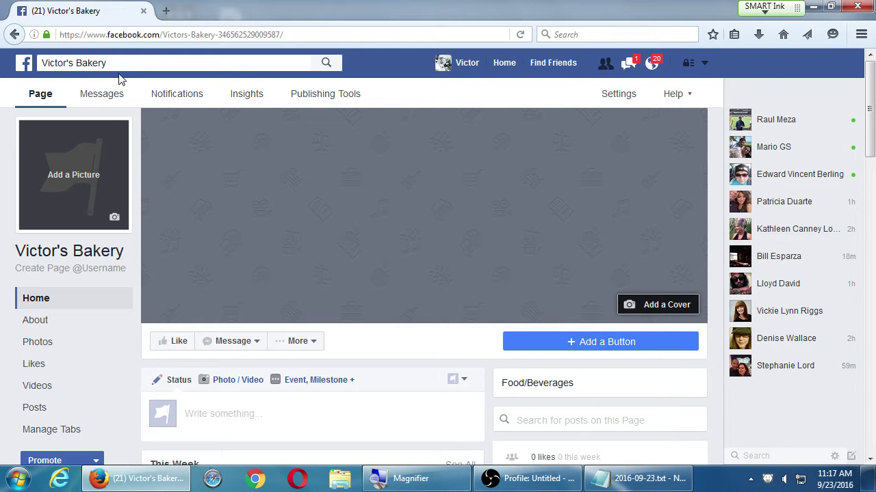
pyautogui.scroll(-2, 137, 298)
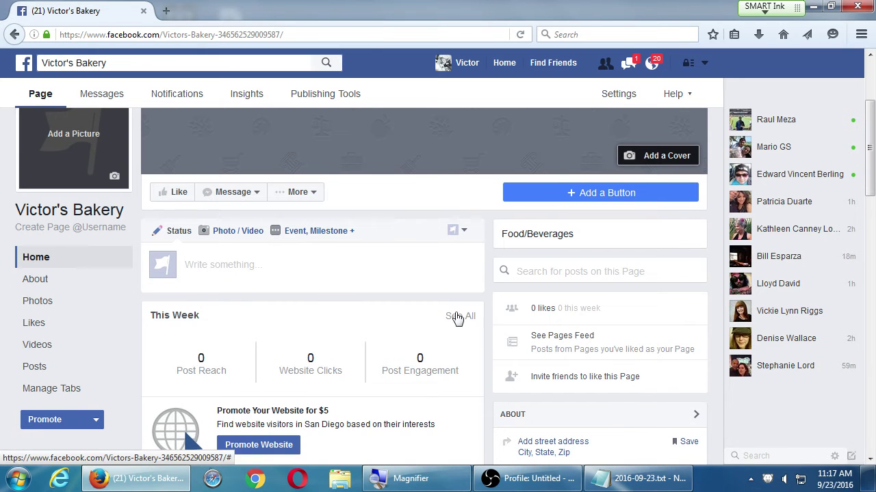
pyautogui.scroll(1, 277, 380)
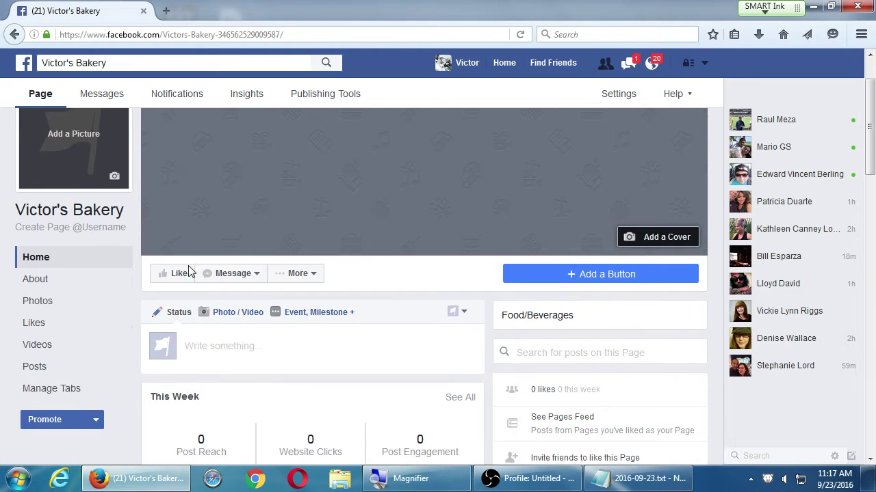
pyautogui.scroll(1, 111, 103)
# - Check the Page's messages, notifications, mentions and information requests, ending on All Notifications
pyautogui.click(104, 94)
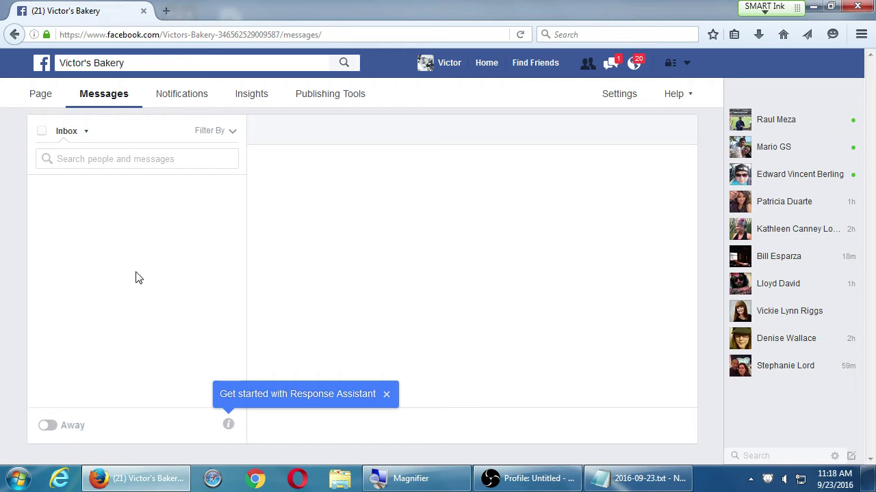
pyautogui.click(177, 104)
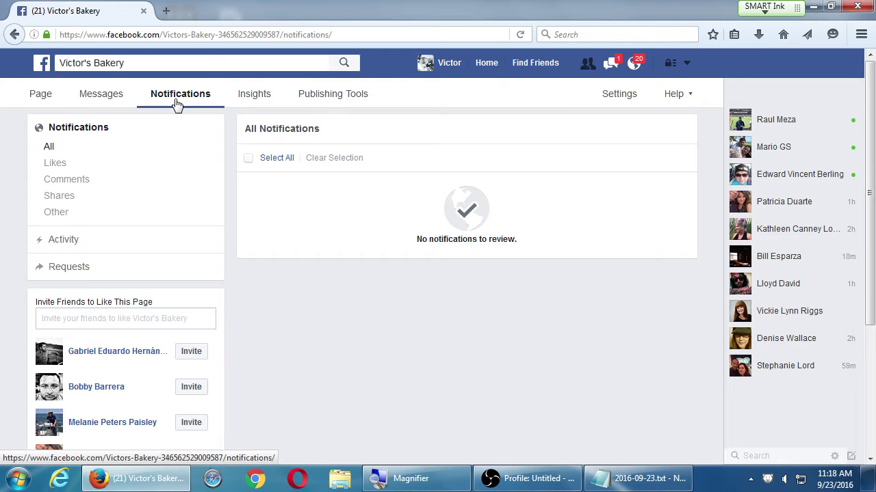
pyautogui.click(123, 236)
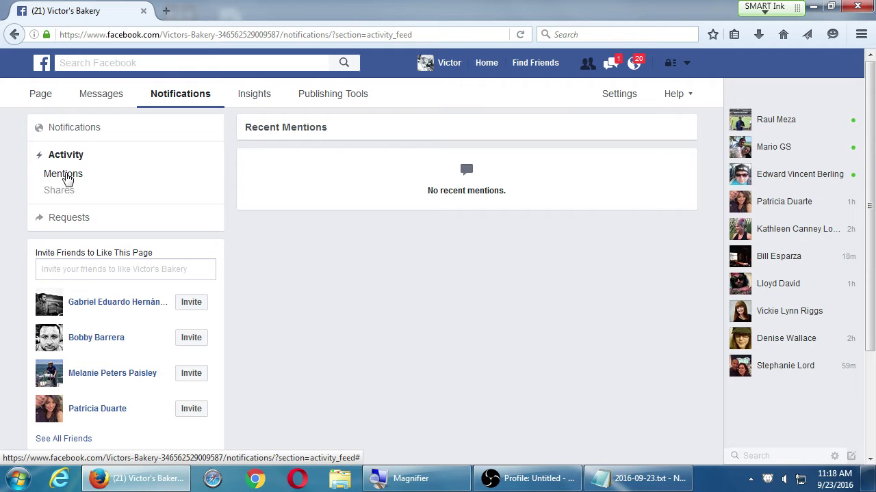
pyautogui.click(72, 217)
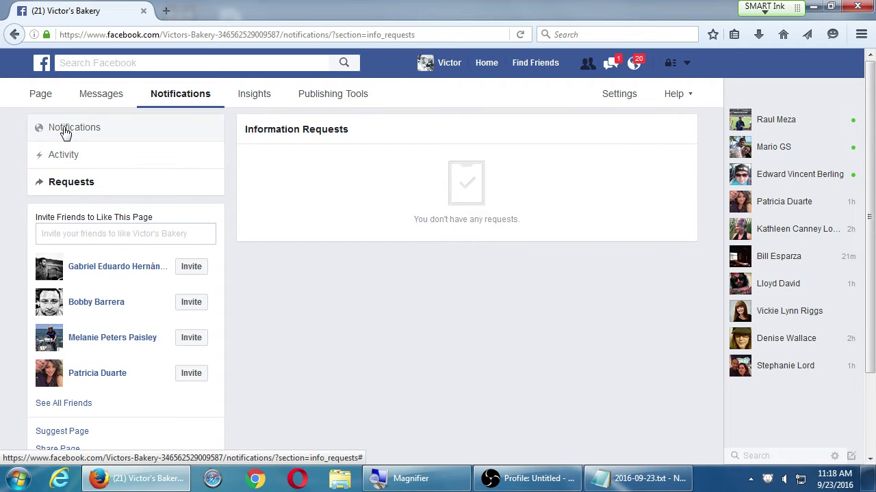
pyautogui.click(68, 130)
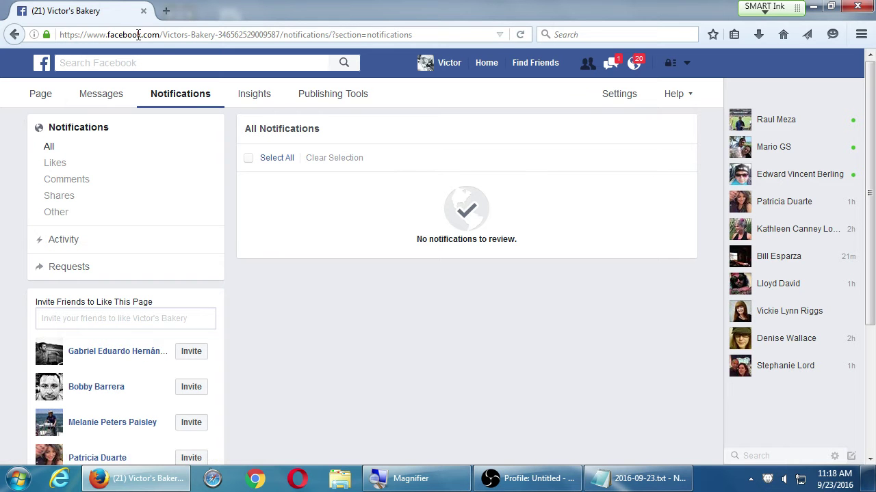
# - View Victor's Bakery's Insights overview, which has no data for the week
pyautogui.click(248, 100)
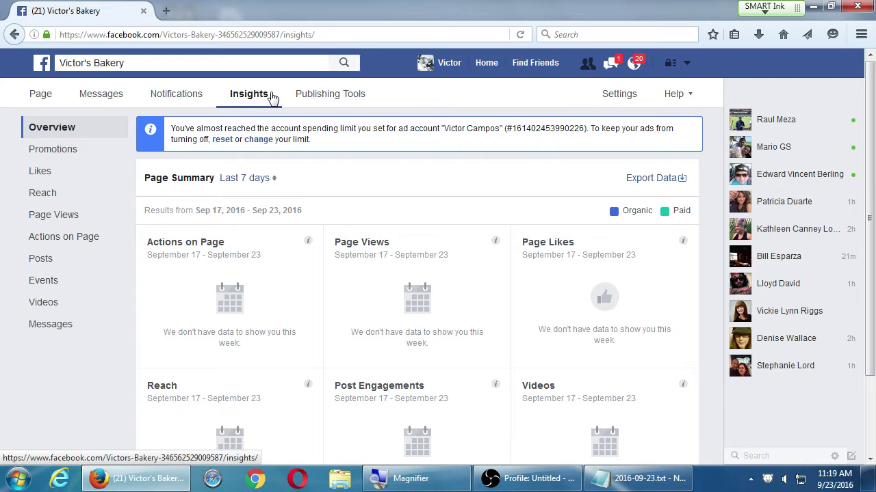
pyautogui.scroll(-3, 235, 185)
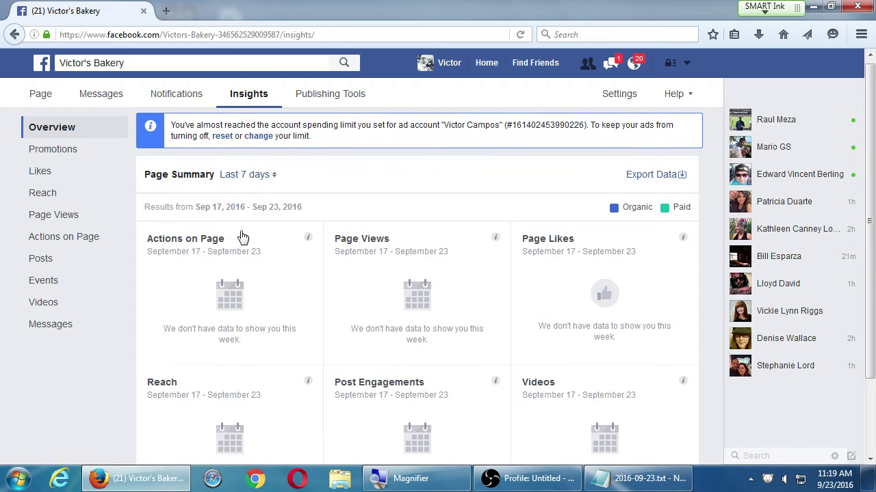
pyautogui.scroll(3, 267, 260)
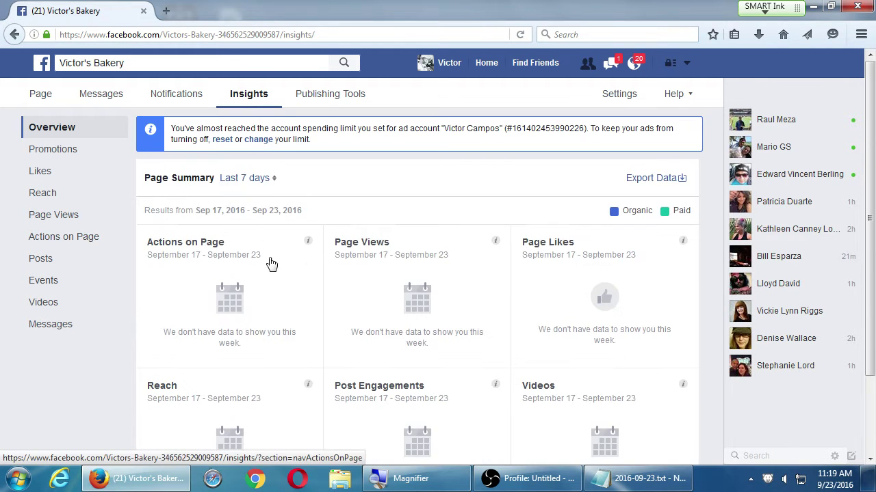
# - Keep the Last 7 days range and bring up the menu of your Pages
pyautogui.click(272, 180)
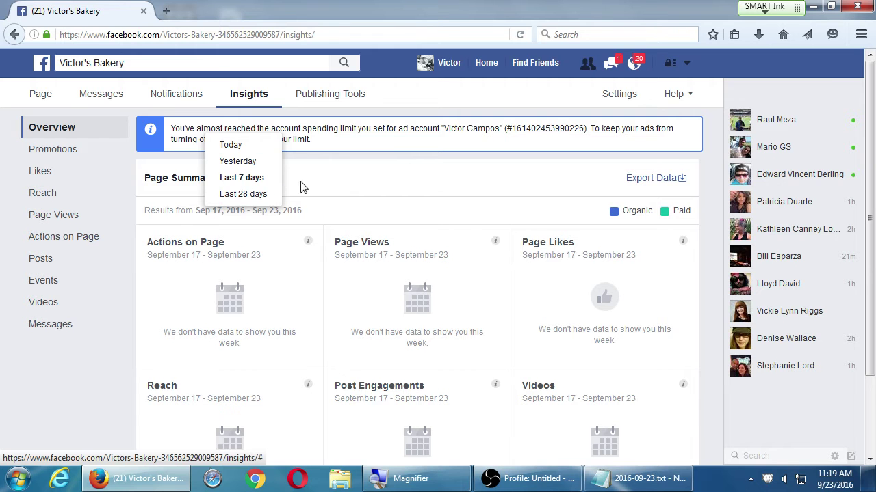
pyautogui.click(329, 241)
pyautogui.scroll(-2, 303, 322)
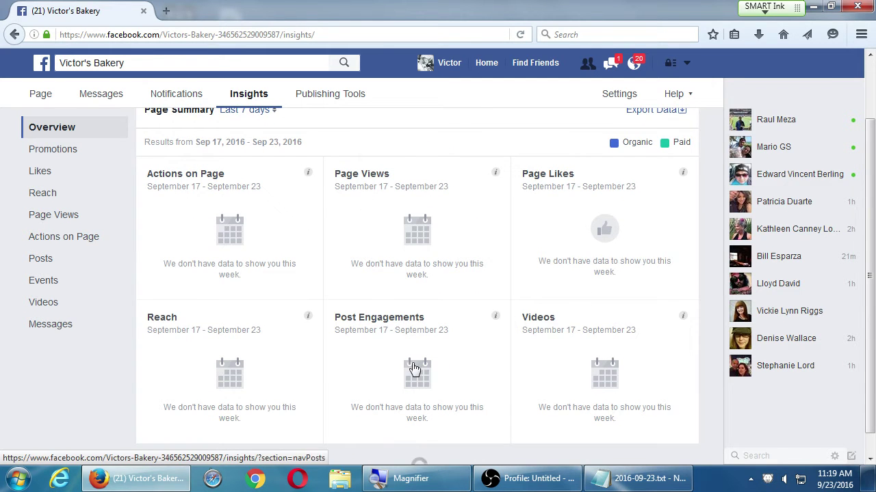
pyautogui.scroll(2, 411, 321)
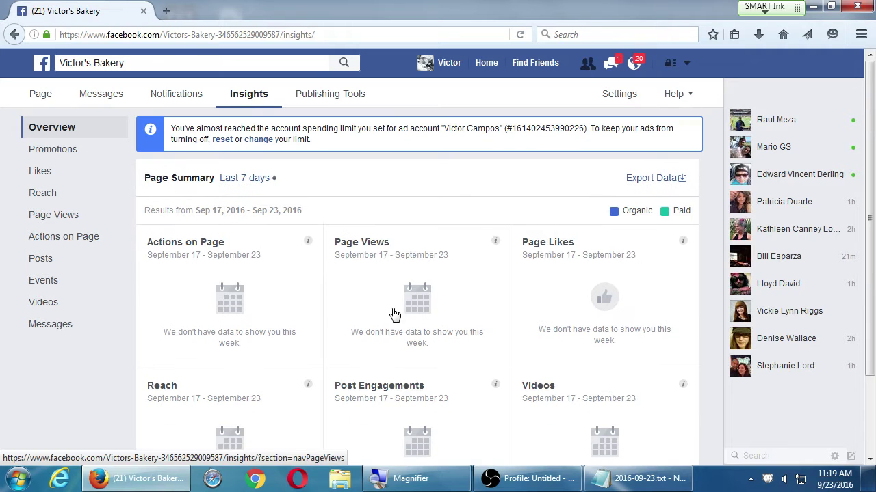
pyautogui.click(687, 63)
# - Open PmD Interactive's Insights and review its recent posts' reach and engagement
pyautogui.click(636, 159)
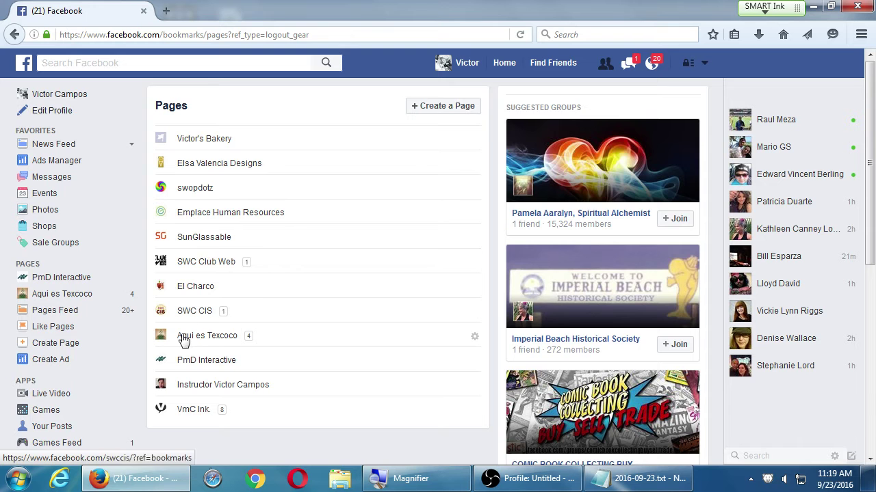
pyautogui.click(197, 362)
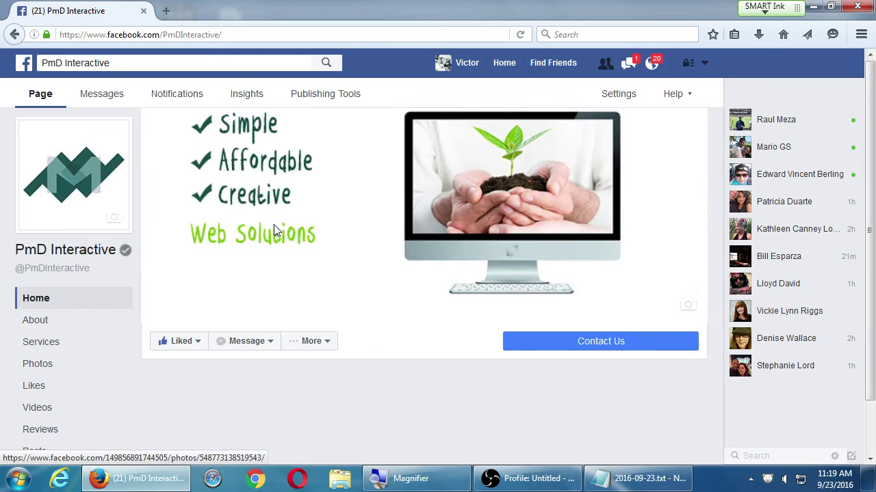
pyautogui.click(251, 94)
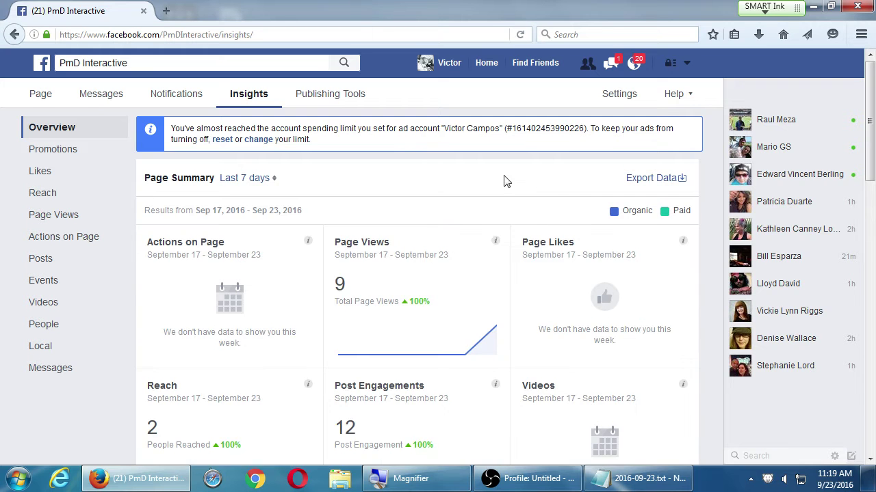
pyautogui.scroll(-1, 561, 186)
pyautogui.scroll(-2, 704, 214)
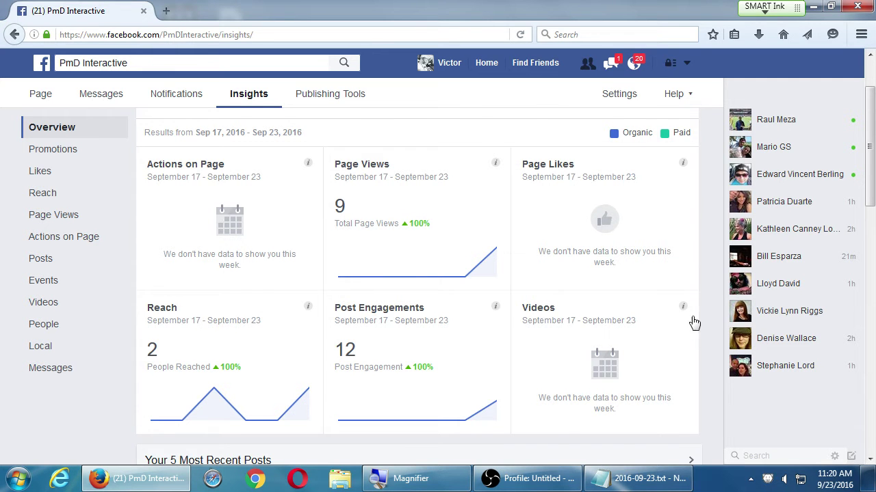
pyautogui.scroll(-5, 680, 273)
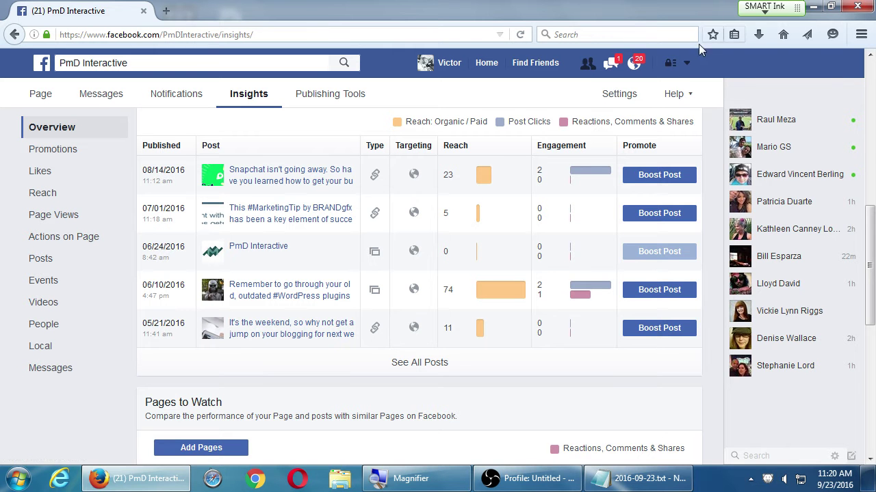
pyautogui.click(687, 63)
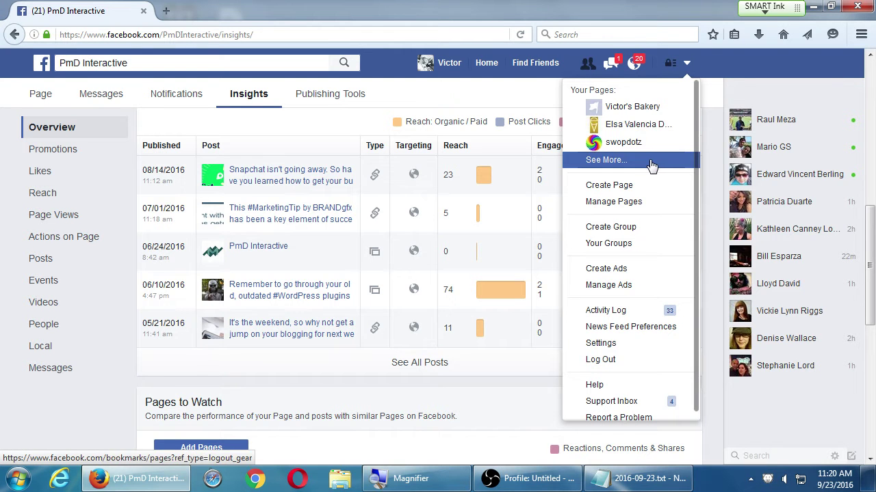
# - Open Victor's Bakery's Publishing Tools, glance at a Help Center article on Page names
pyautogui.click(609, 108)
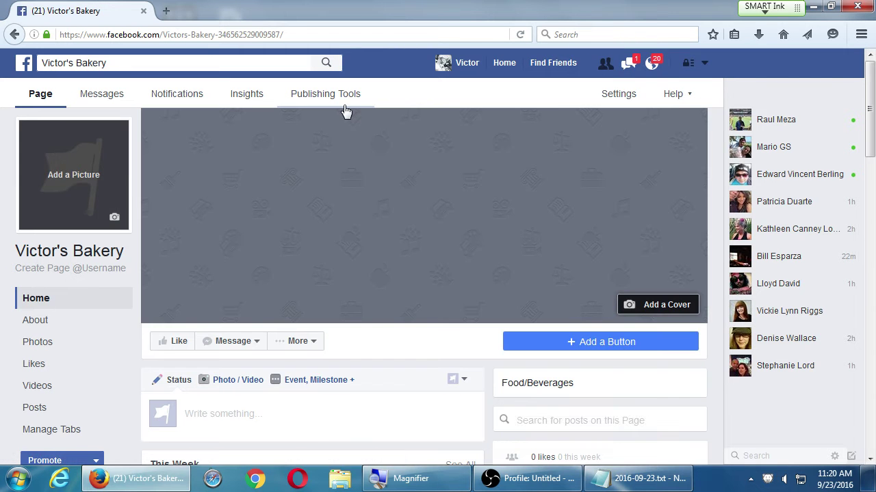
pyautogui.click(346, 109)
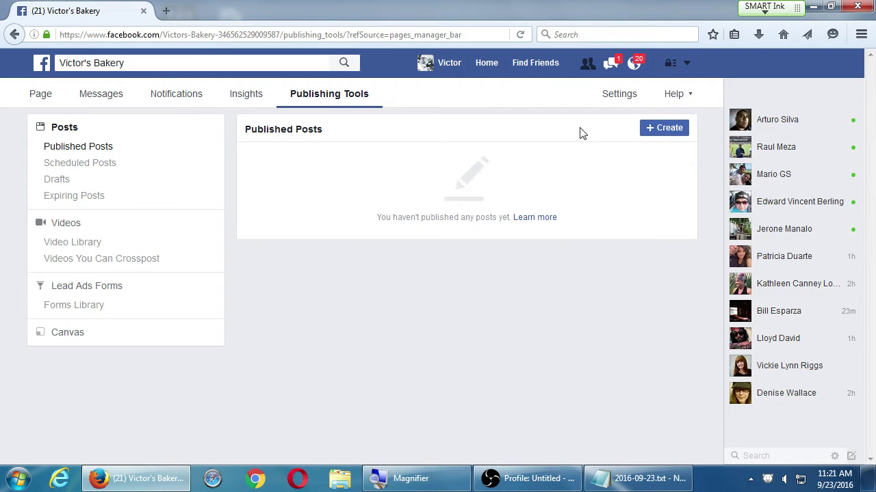
pyautogui.click(683, 100)
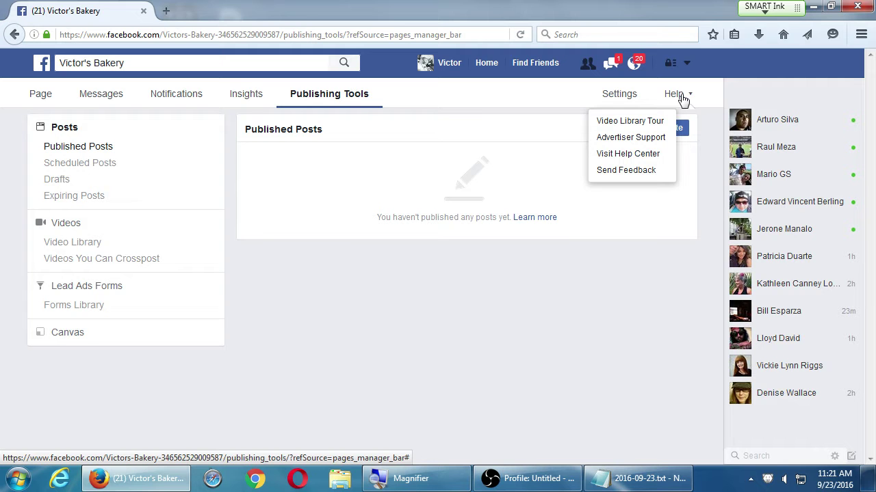
pyautogui.click(651, 160)
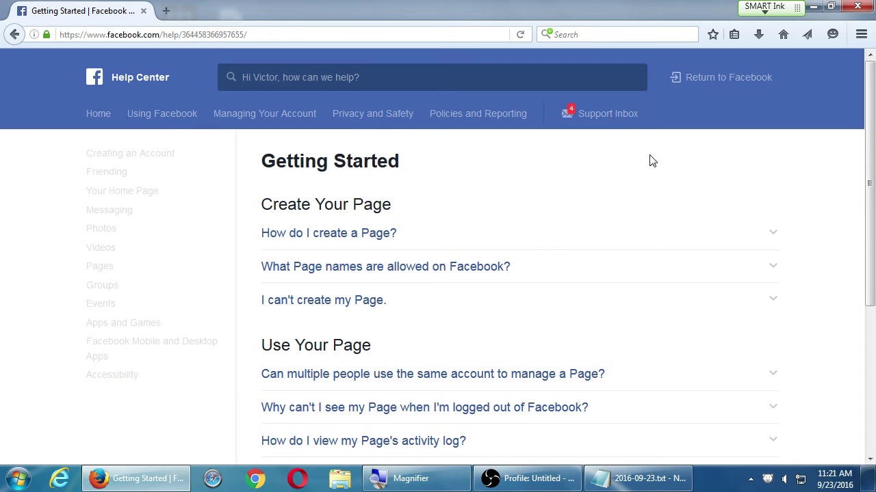
pyautogui.click(510, 279)
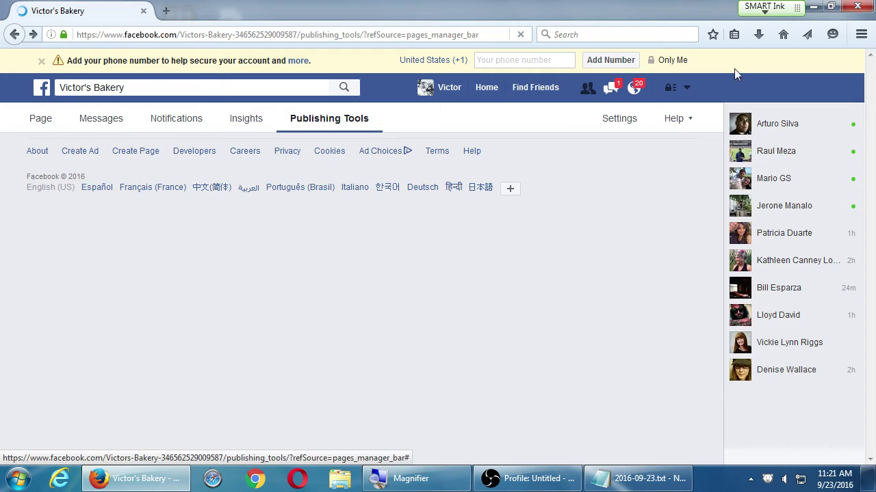
pyautogui.click(41, 60)
# - Open the Settings tab of Victor's Bakery to view its General settings
pyautogui.click(616, 99)
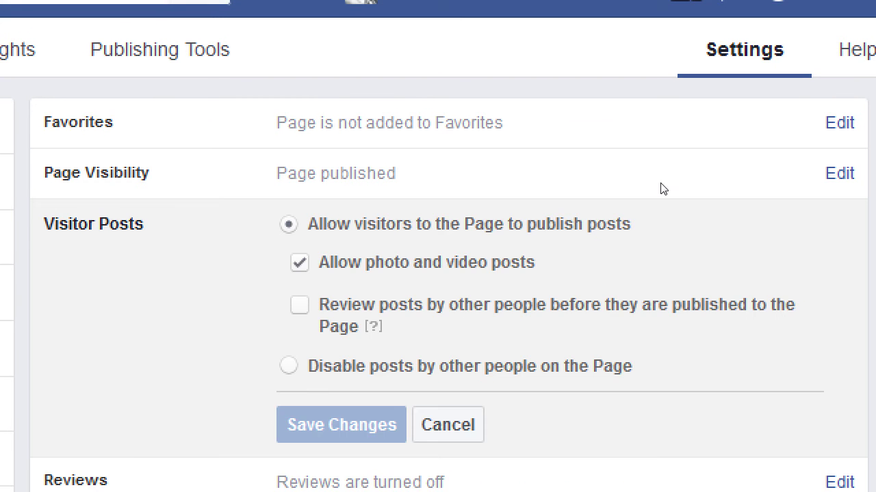
# - Edit Visitor Posts: check Review posts before publishing and pick Disable posts by other people
pyautogui.click(657, 198)
pyautogui.click(299, 306)
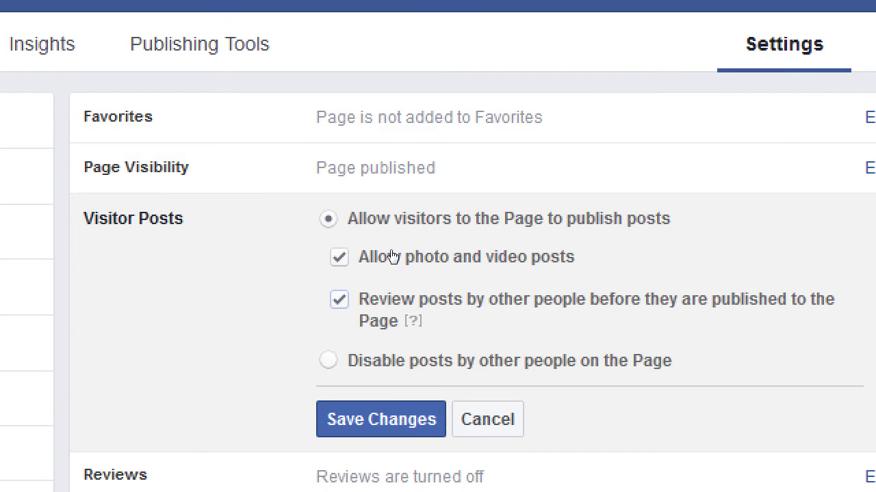
pyautogui.press('Down')
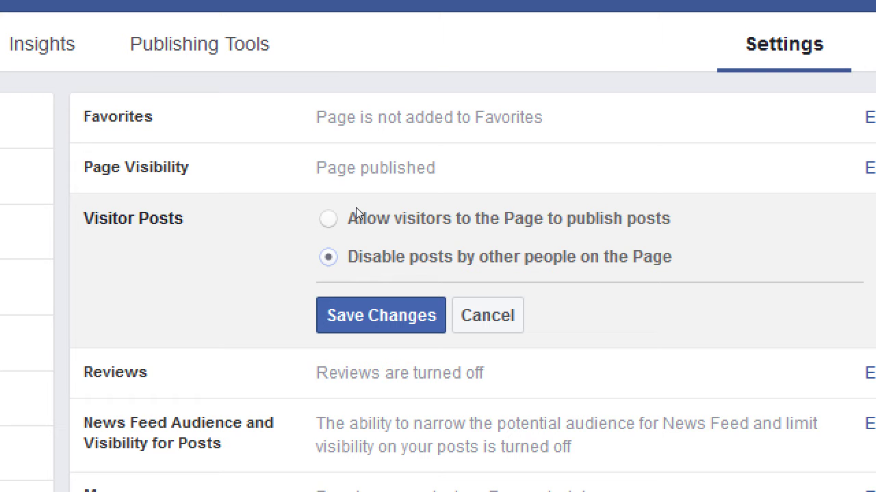
# - Allow visitors to publish posts with photos and videos under review, and save the changes
pyautogui.click(355, 208)
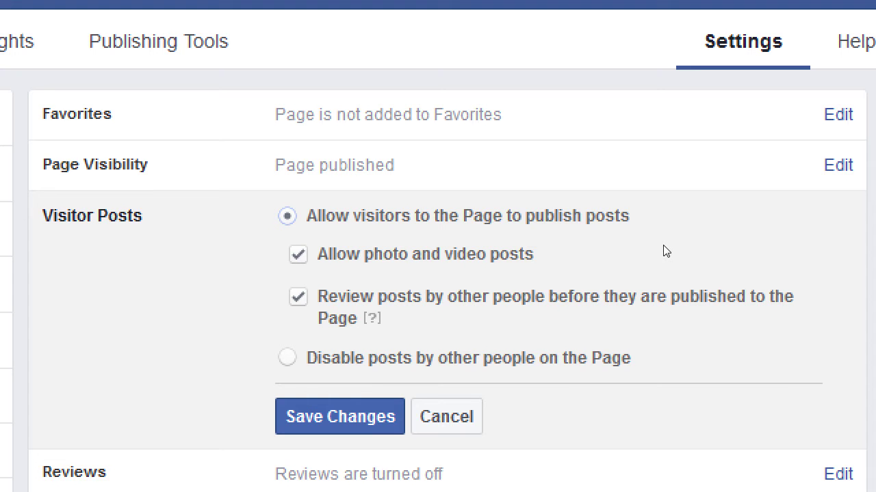
pyautogui.press('Return')
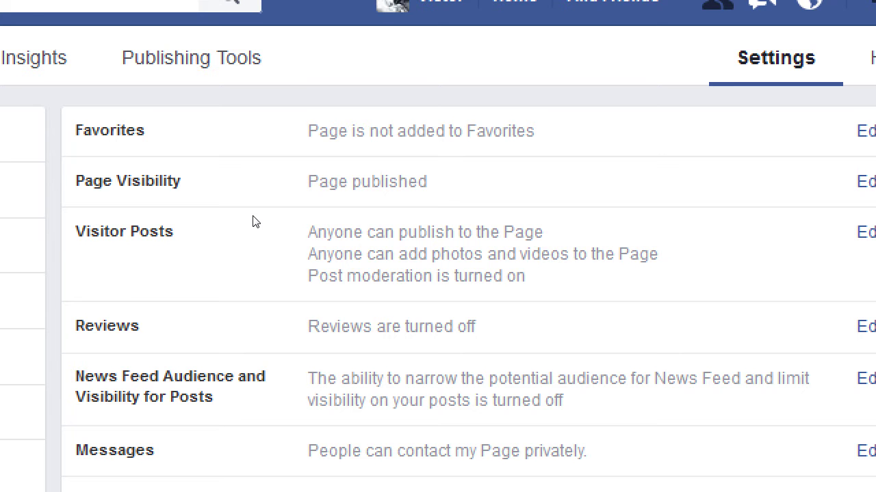
pyautogui.click(378, 204)
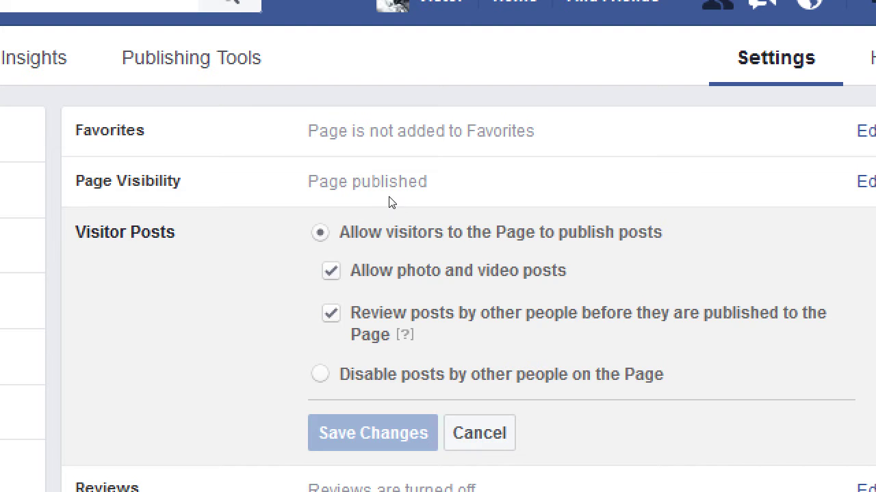
pyautogui.press('space')
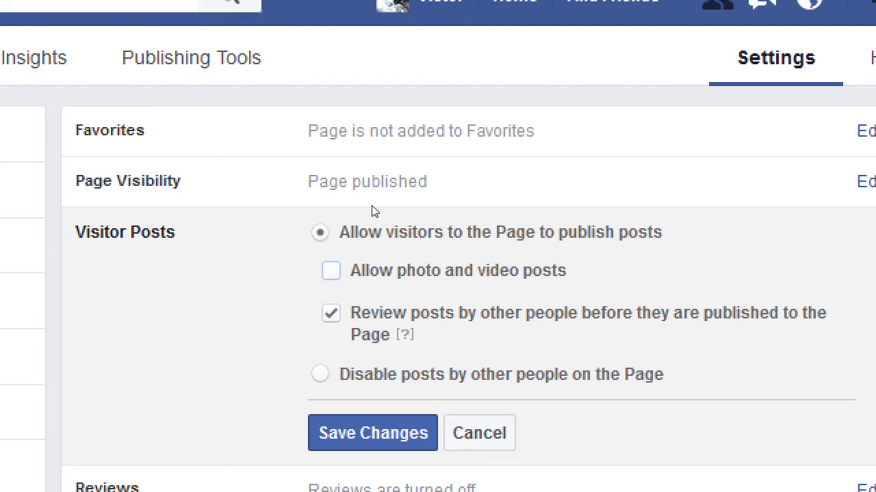
pyautogui.press('space')
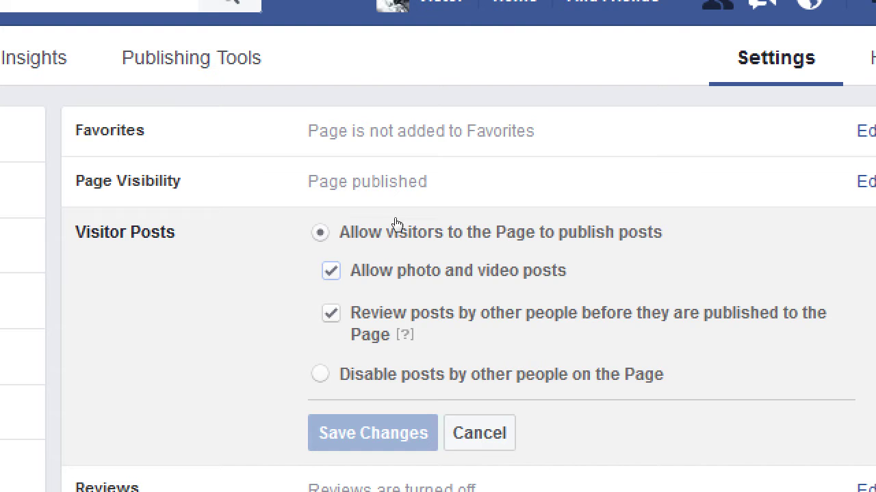
pyautogui.press('Tab')
pyautogui.press('space')
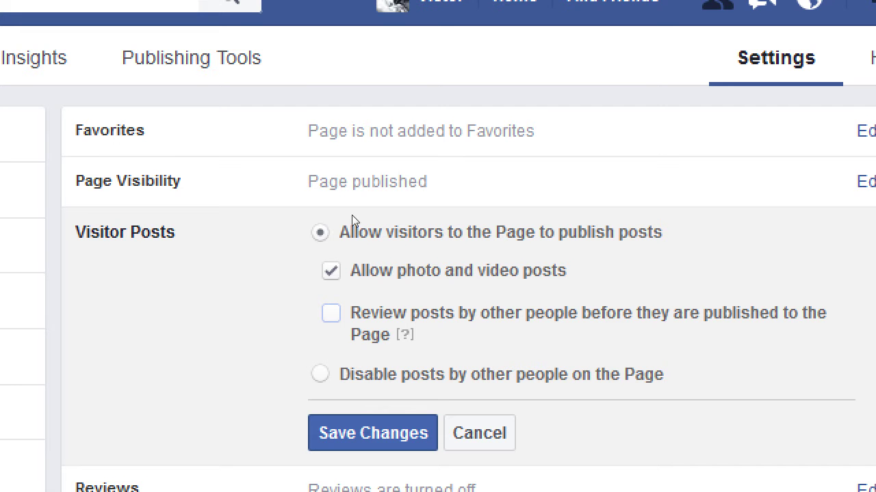
pyautogui.press('space')
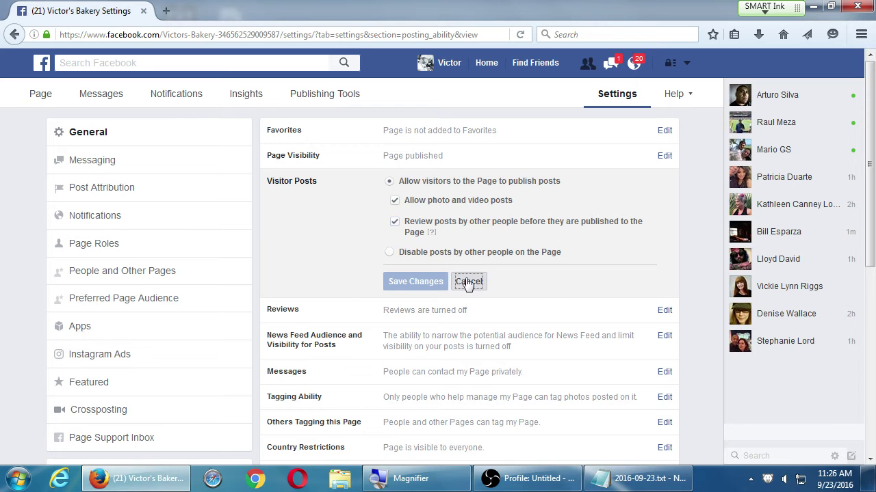
pyautogui.click(468, 281)
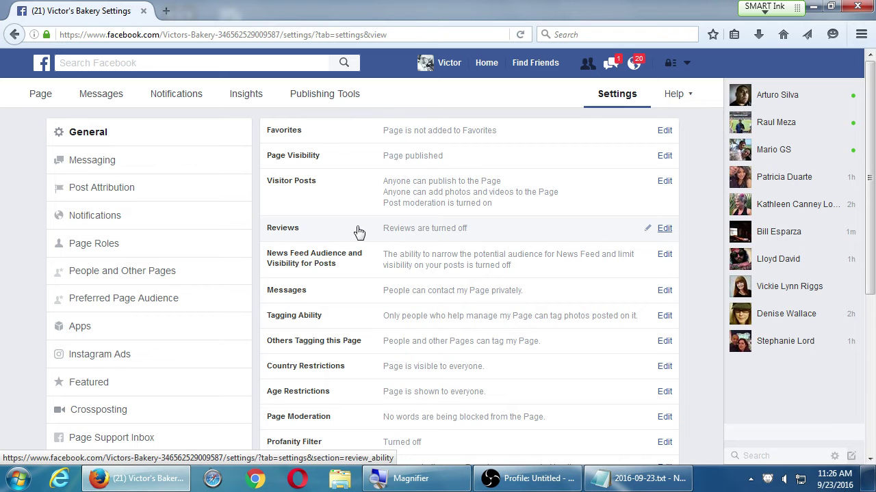
pyautogui.click(363, 191)
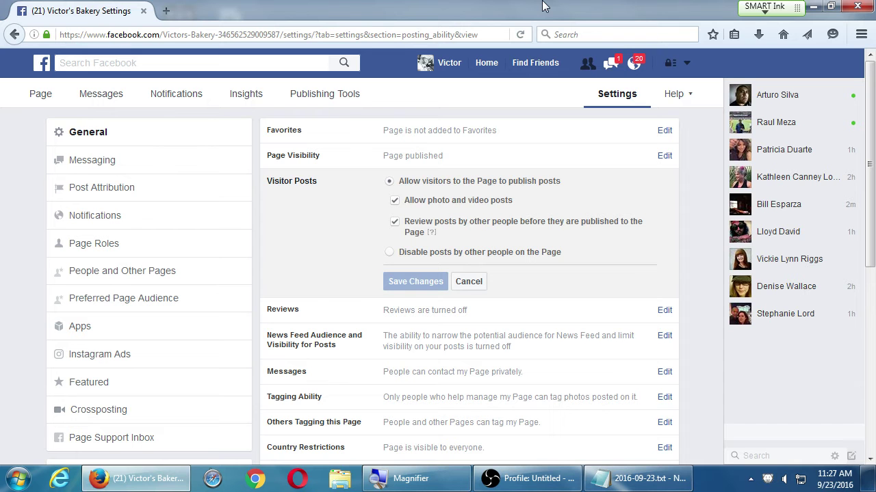
pyautogui.click(469, 281)
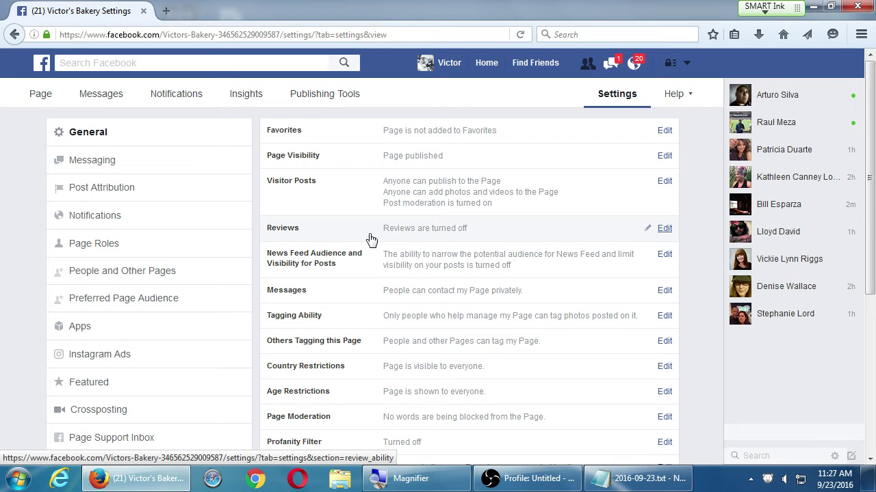
# - Confirm the Page's Reviews setting shows reviews disabled, then return to the Notepad notes
pyautogui.click(370, 239)
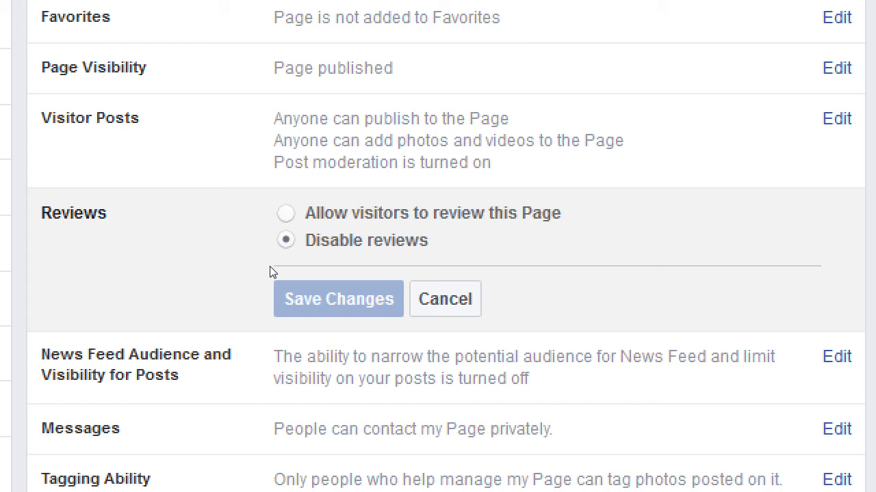
pyautogui.hotkey('alt', 'Tab')
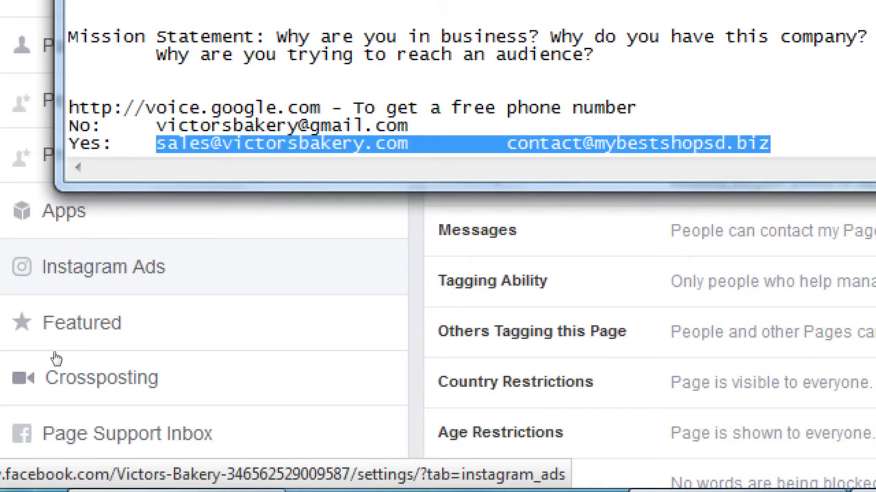
# - Add an 'On Reviews:' heading below the e-mail lines in Notepad
pyautogui.press('End')
pyautogui.press('Return')
pyautogui.press('Return')
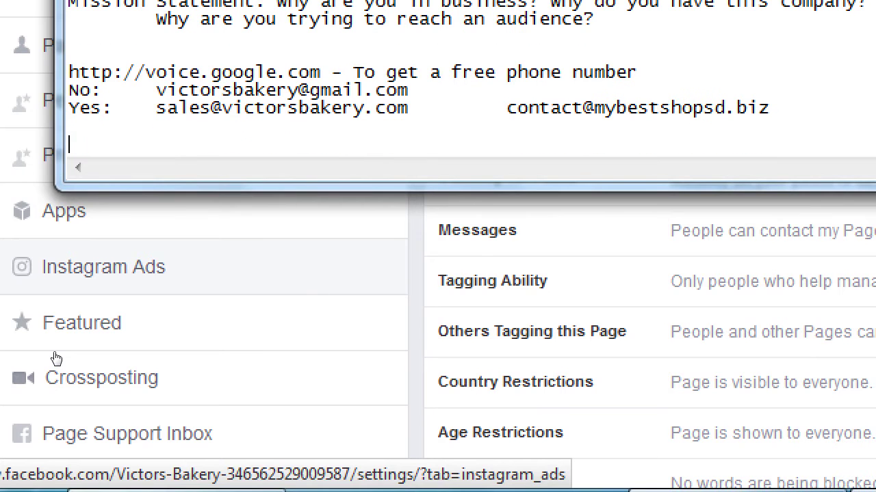
pyautogui.write('Reviews:')
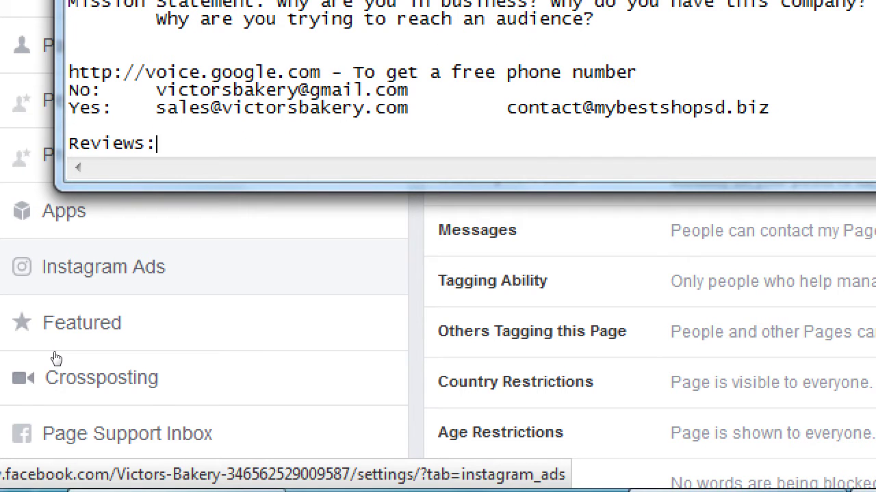
pyautogui.press('Home')
pyautogui.write('On')
pyautogui.press('End')
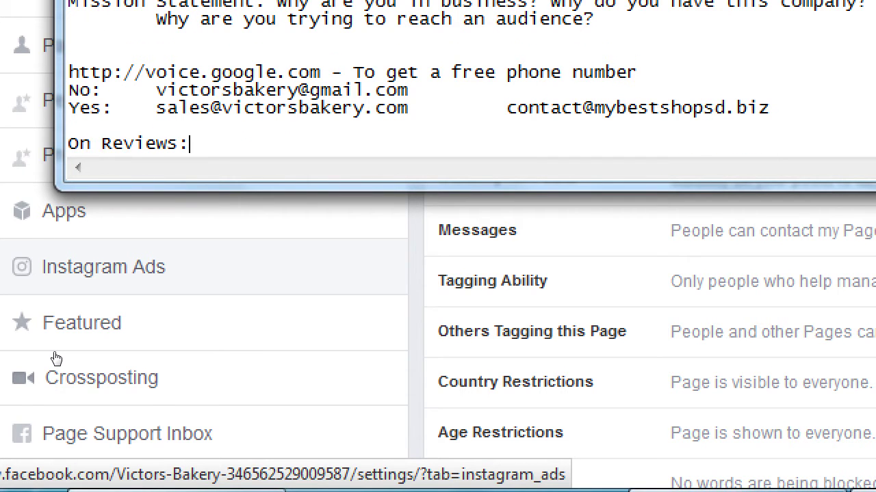
# - Add the indented line 'Good reviews are good' under the heading
pyautogui.press('Return')
pyautogui.press('Tab')
pyautogui.write('Good rei')
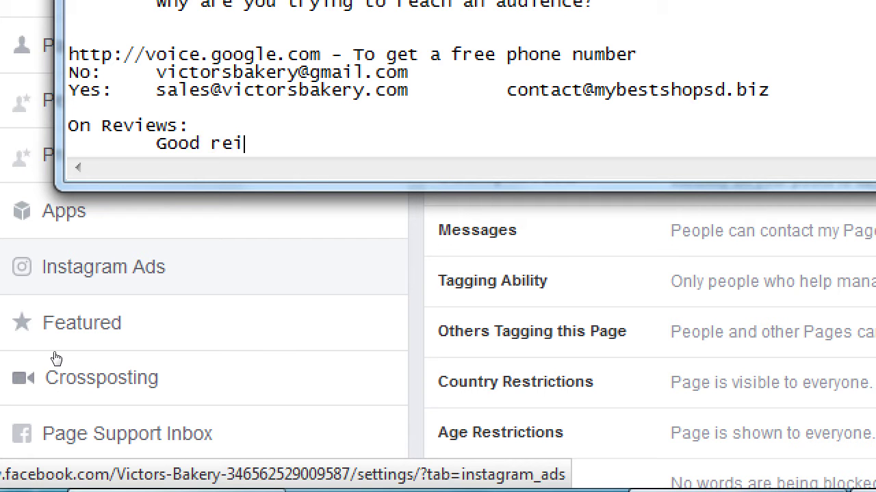
pyautogui.press('BackSpace')
pyautogui.write('views are good')
# - Add the indented line 'Bad reviews are "good"' below it
pyautogui.press('Return')
pyautogui.press('Tab')
pyautogui.write('B')
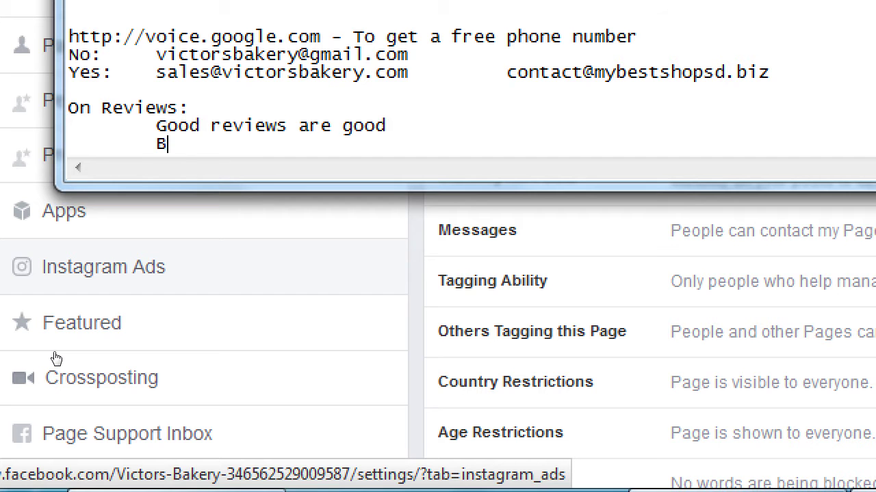
pyautogui.write('ad reviews are "good')
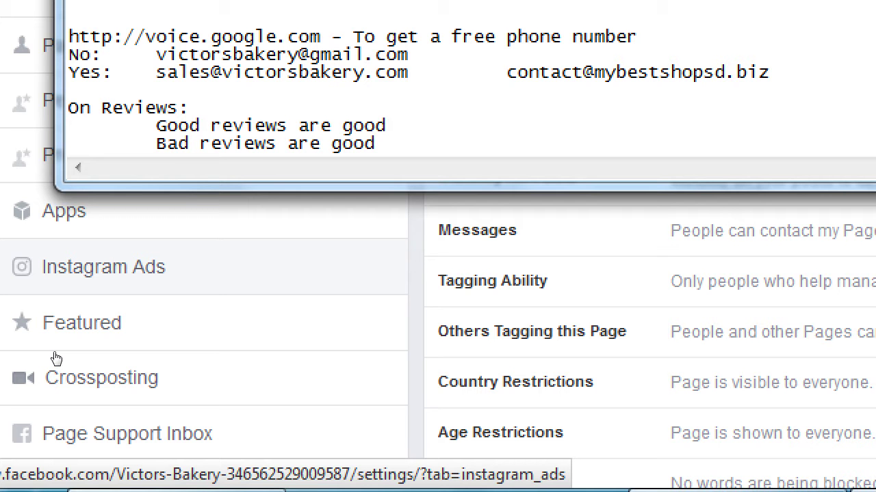
pyautogui.write('"')
pyautogui.press('Left')
pyautogui.press('Left')
pyautogui.press('Left')
pyautogui.press('Left')
pyautogui.press('Left')
pyautogui.write('"')
pyautogui.press('Up')
pyautogui.press('End')
# - Append '- Positivity breeds positivty' and '- Are an opportunity to get a good review' to the review lines
pyautogui.press('Tab')
pyautogui.write('- P')
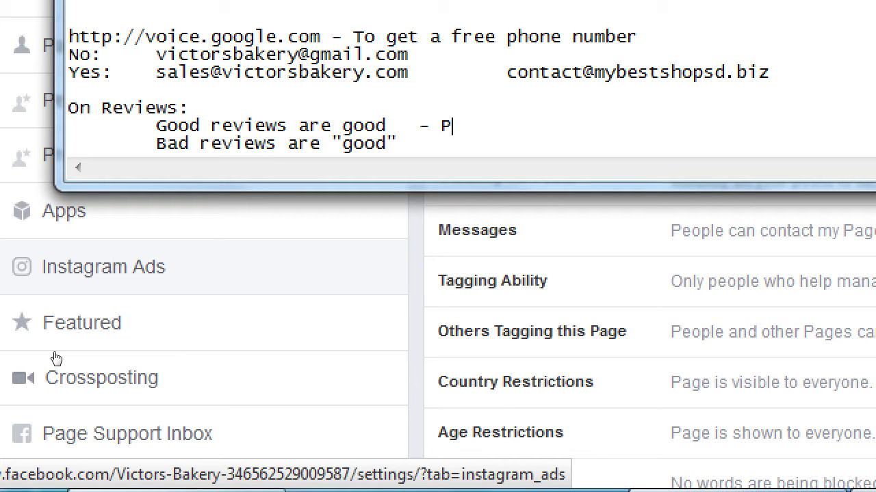
pyautogui.write('ositivity br')
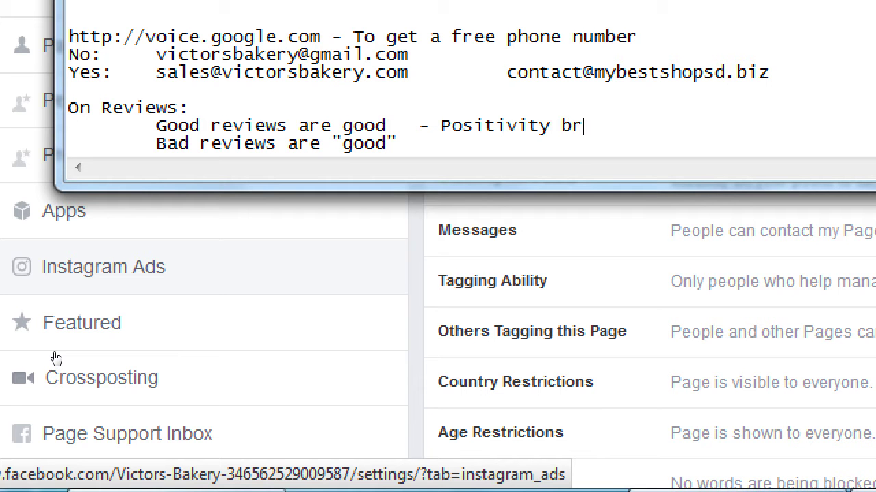
pyautogui.write('eeds positivty')
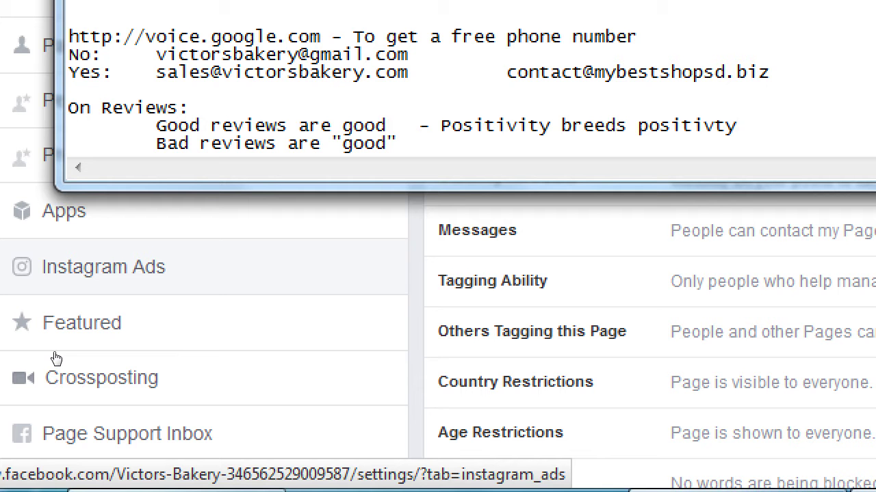
pyautogui.press('Down')
pyautogui.press('Tab')
pyautogui.write('- Are an opport')
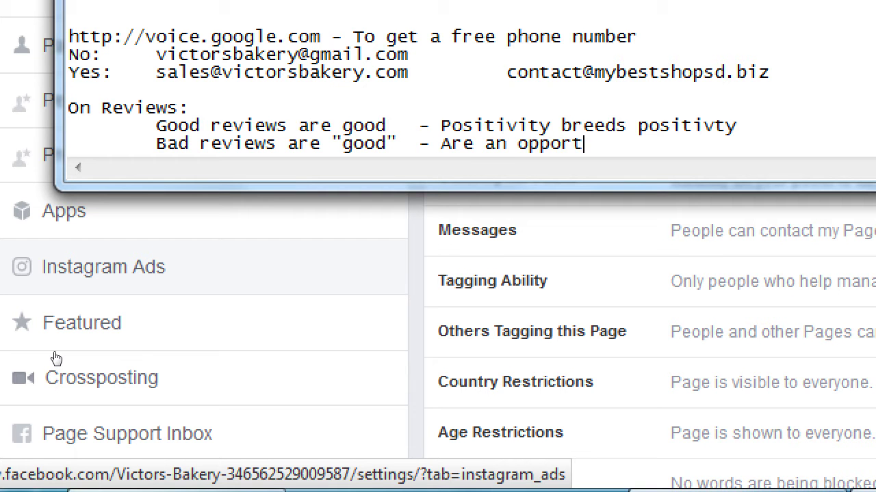
pyautogui.press('BackSpace')
pyautogui.write('u')
pyautogui.press('BackSpace')
pyautogui.write('tunity to get')
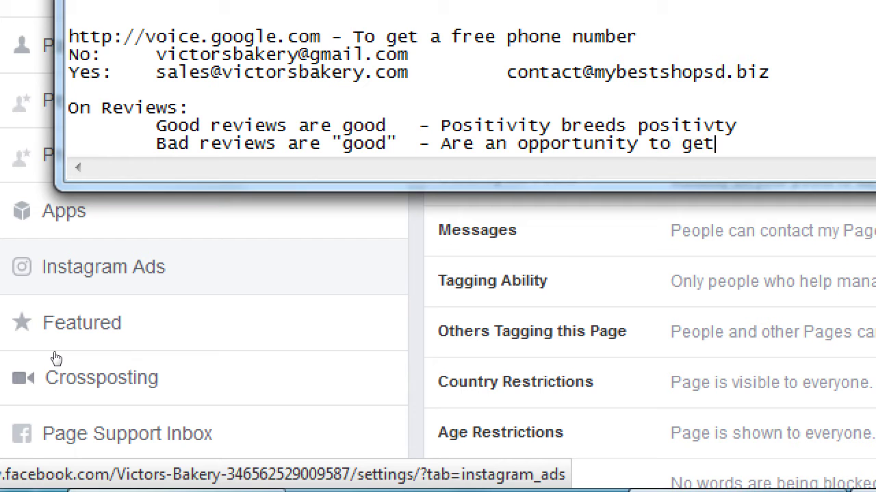
pyautogui.write(' a good review')
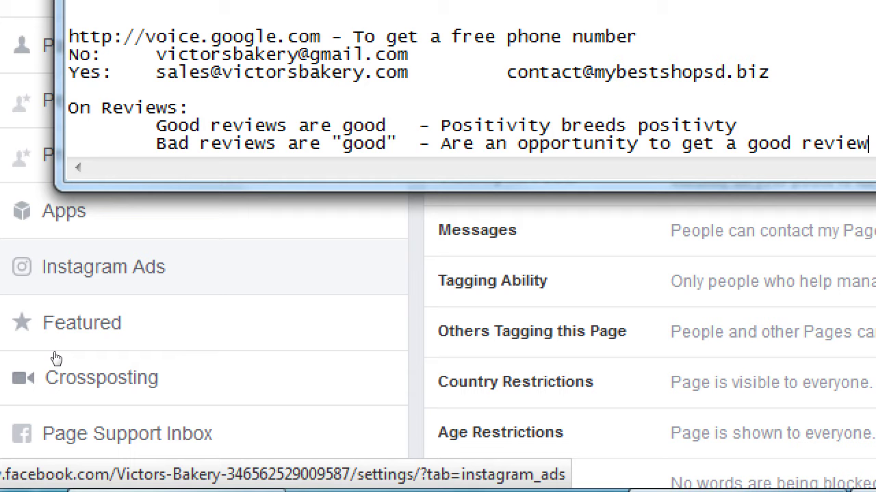
# - Add an indented '- To fix a bad review:' line with the first tip 'Do not bribe or beg'
pyautogui.press('Return')
pyautogui.press('Tab')
pyautogui.press('Tab')
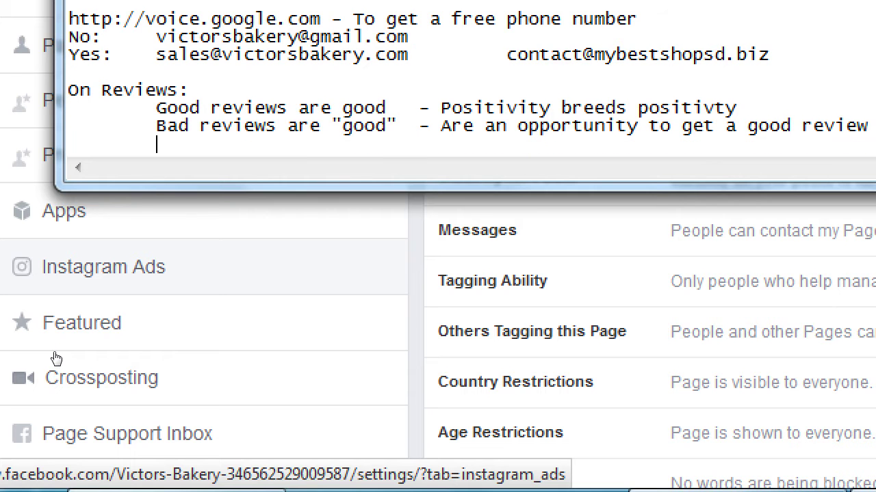
pyautogui.write('F')
pyautogui.press('BackSpace')
pyautogui.write('- To fix a bad review')
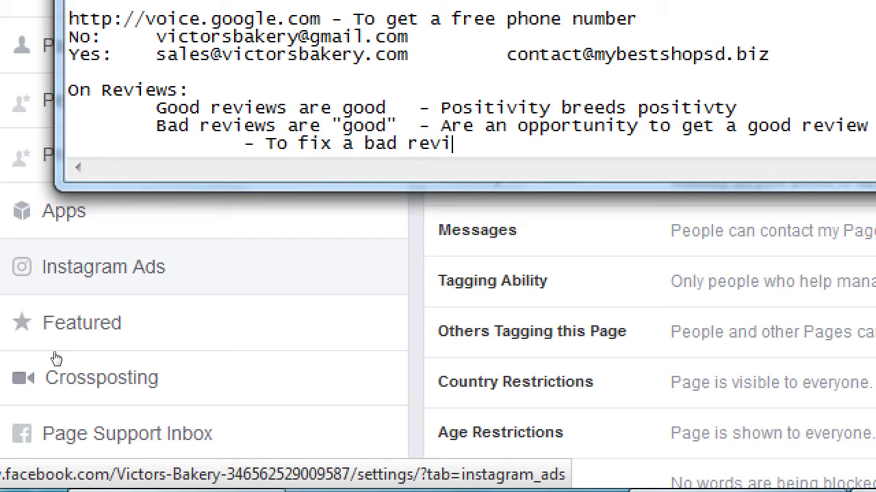
pyautogui.press('BackSpace')
pyautogui.write('ew:')
pyautogui.press('Return')
pyautogui.press('Tab')
pyautogui.press('Tab')
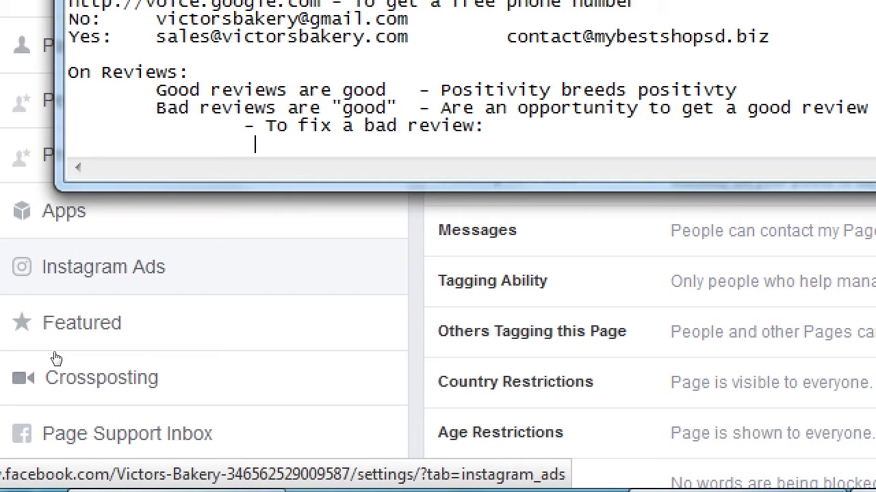
pyautogui.press('Tab')
pyautogui.write('Do not bribe or beg')
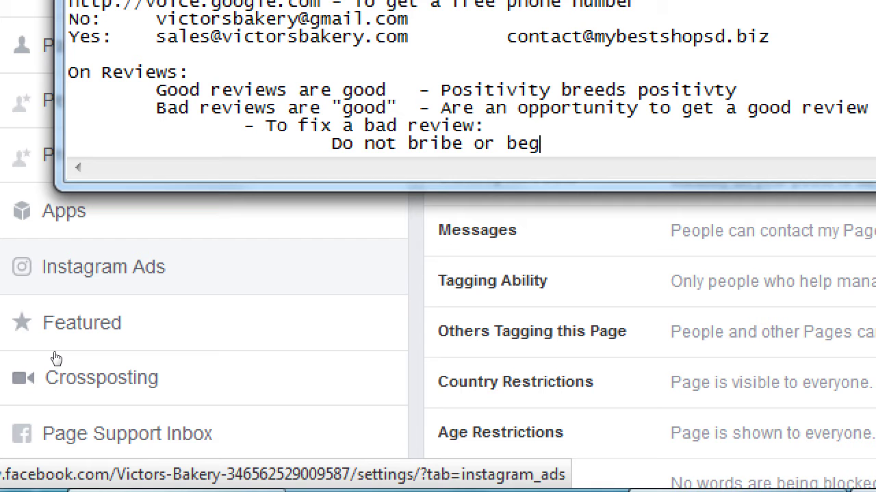
# - Add the indented tip 'Acknowledge the problem, apologize, resolve to do better' and fix its typos
pyautogui.press('Return')
pyautogui.press('Tab')
pyautogui.press('Tab')
pyautogui.press('Tab')
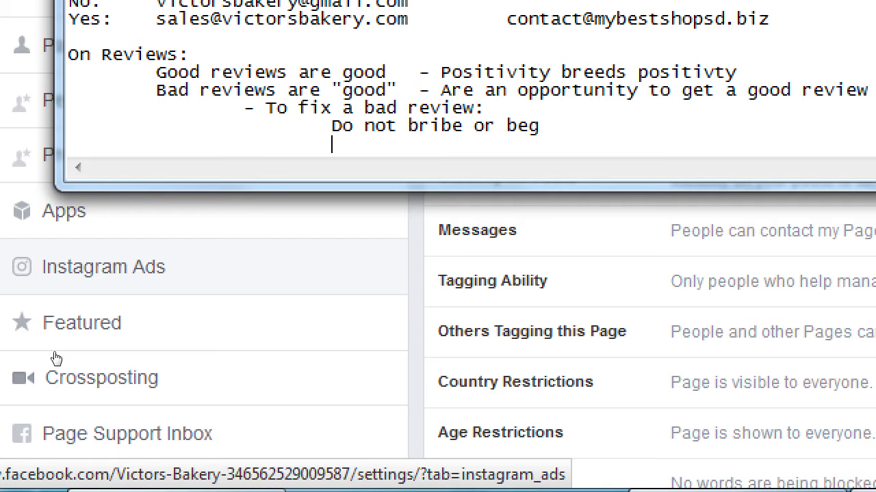
pyautogui.write('Acknod')
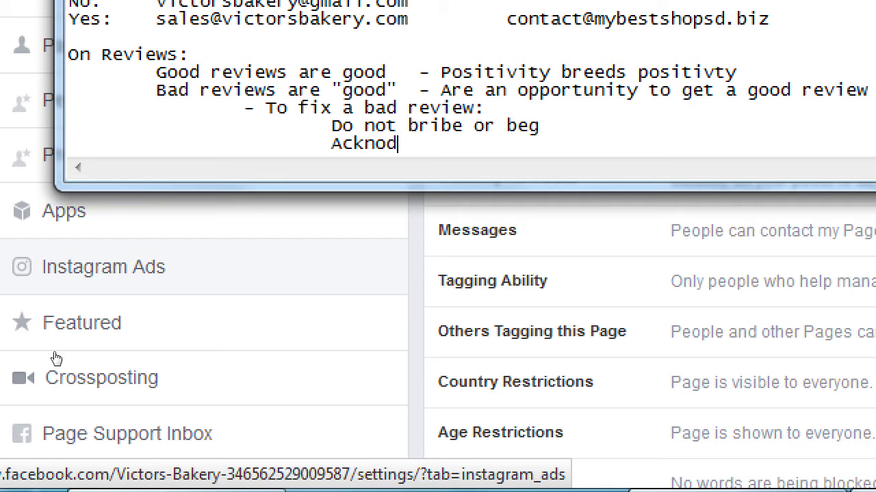
pyautogui.press('BackSpace')
pyautogui.write('wled')
pyautogui.press('BackSpace')
pyautogui.write('edge the')
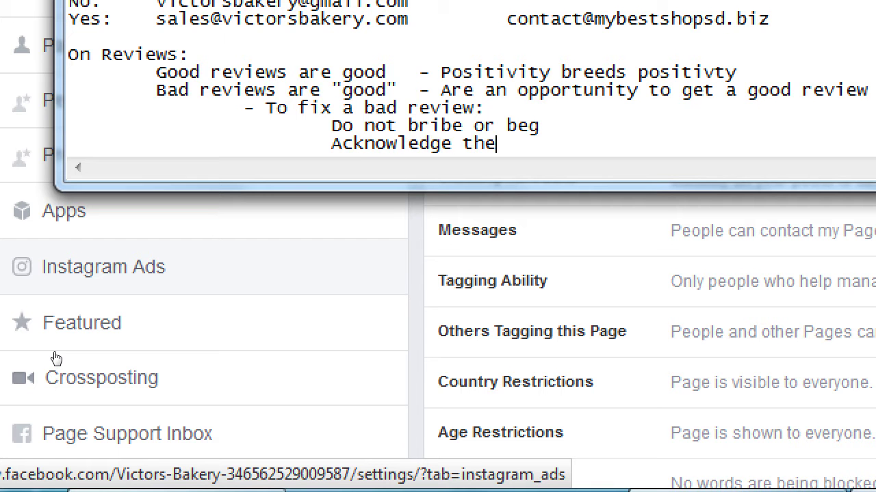
pyautogui.write(' problem, apol')
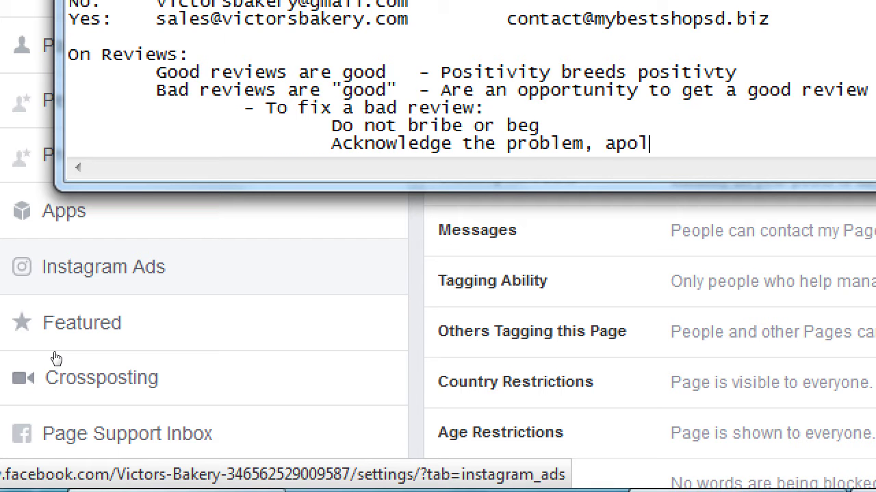
pyautogui.write('ogize, r3')
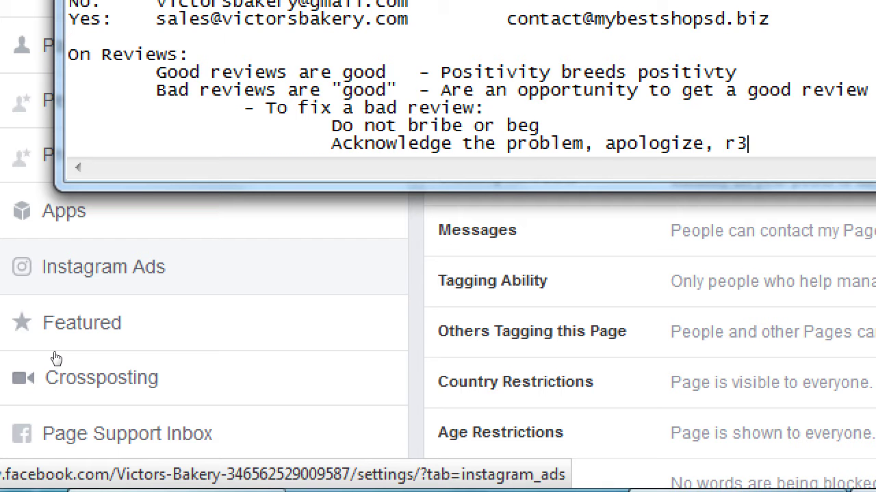
pyautogui.press('BackSpace')
pyautogui.write('esolve')
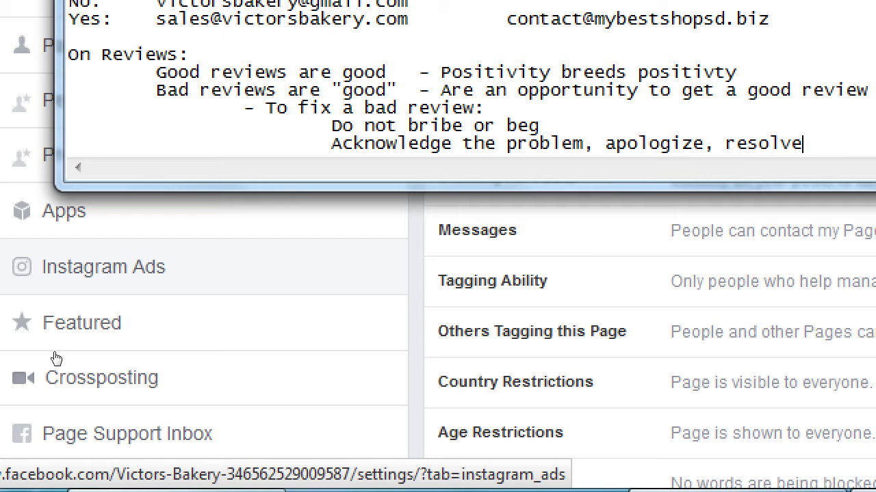
pyautogui.write(' to do better')
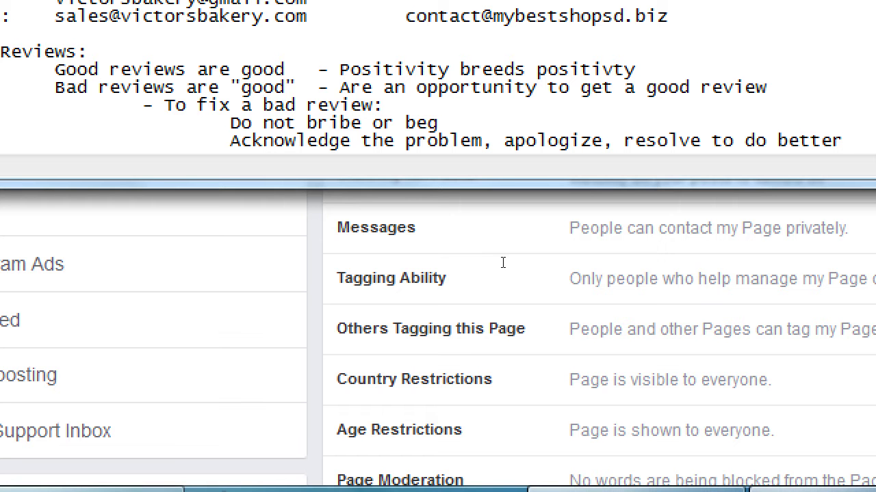
# - Select the new tip line and drag Notepad's bottom border up to shorten the window
pyautogui.hotkey('shift', 'Home')
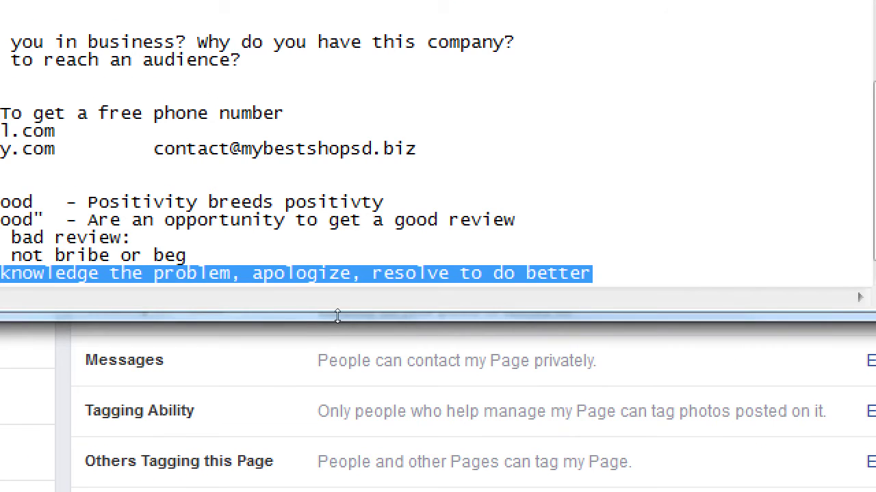
pyautogui.moveTo(335, 317); pyautogui.dragTo(348, 203)
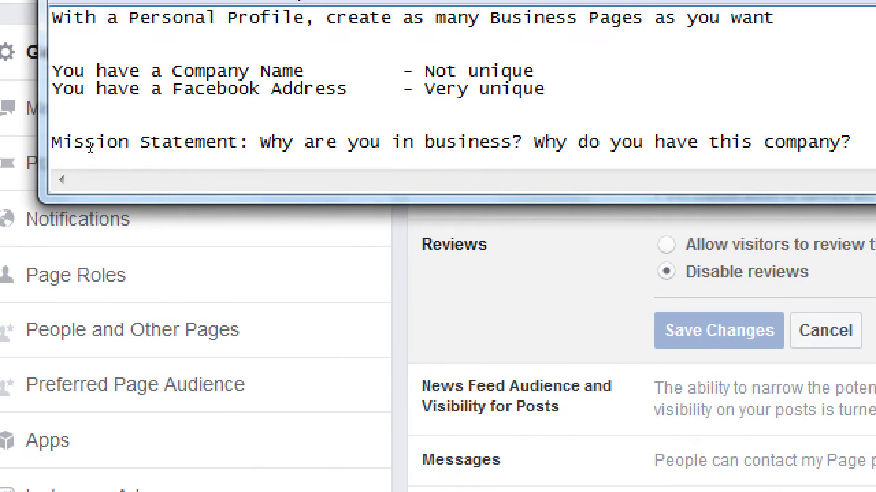
pyautogui.scroll(-5, 134, 129)
# - Select the 'Acknowledge the problem' tip line and the bad reviews line above it
pyautogui.tripleClick(134, 128)
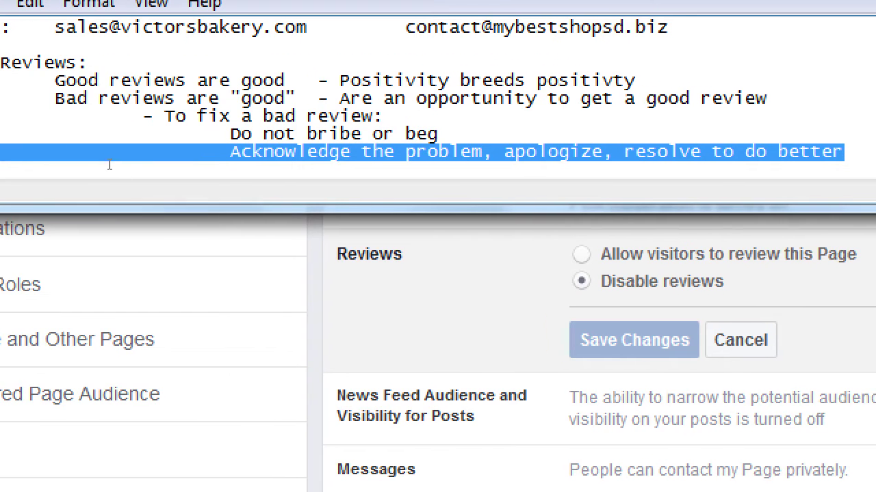
pyautogui.click(239, 152)
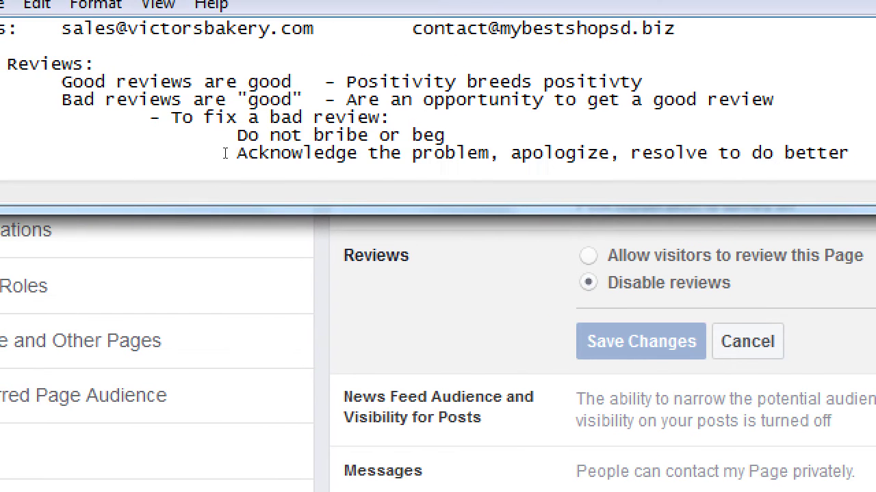
pyautogui.press('Up')
pyautogui.press('Up')
pyautogui.press('Up')
pyautogui.hotkey('shift', 'Right')
pyautogui.hotkey('shift', 'Right')
pyautogui.hotkey('shift', 'Right')
pyautogui.hotkey('shift', 'Right')
pyautogui.hotkey('shift', 'Right')
pyautogui.hotkey('shift', 'Right')
pyautogui.hotkey('shift', 'Right')
pyautogui.hotkey('shift', 'Right')
pyautogui.hotkey('shift', 'Right')
pyautogui.hotkey('shift', 'Right')
pyautogui.hotkey('shift', 'Right')
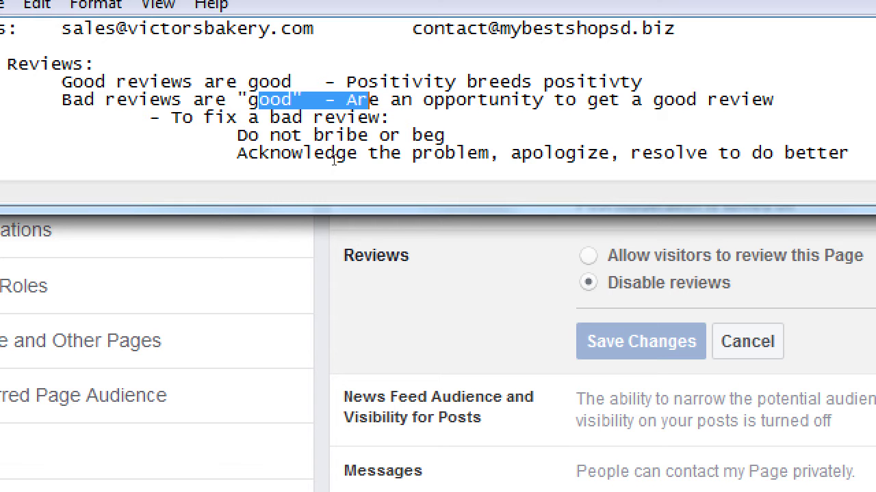
pyautogui.press('super+minus')
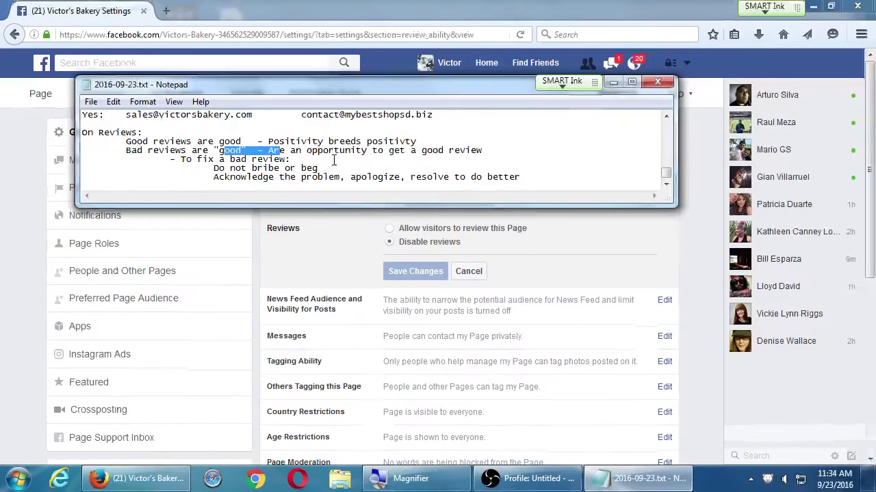
# - Bring the Facebook settings window forward and cancel the Reviews edit, leaving reviews off
pyautogui.click(696, 227)
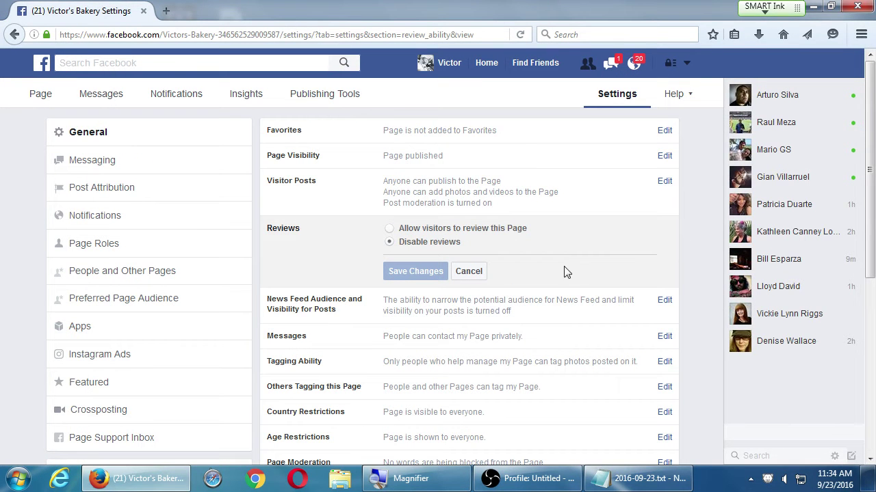
pyautogui.click(467, 272)
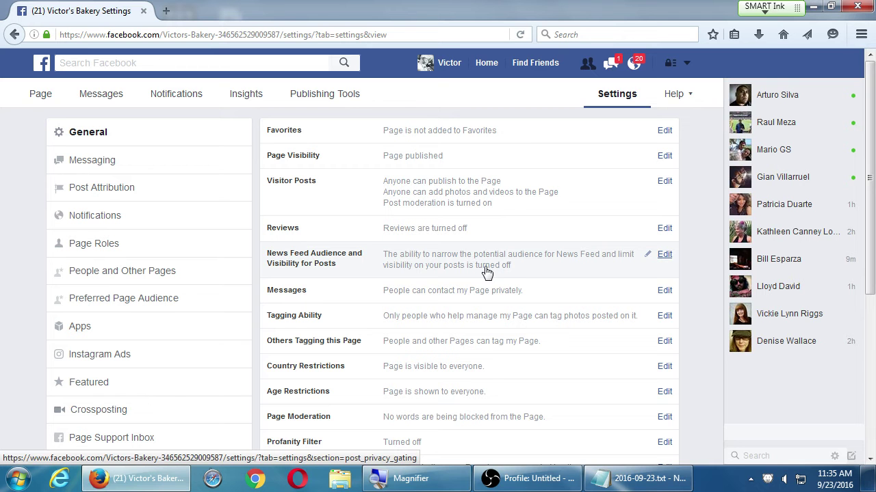
# - Allow News Feed Audience and Visibility for Posts and save the change
pyautogui.click(358, 266)
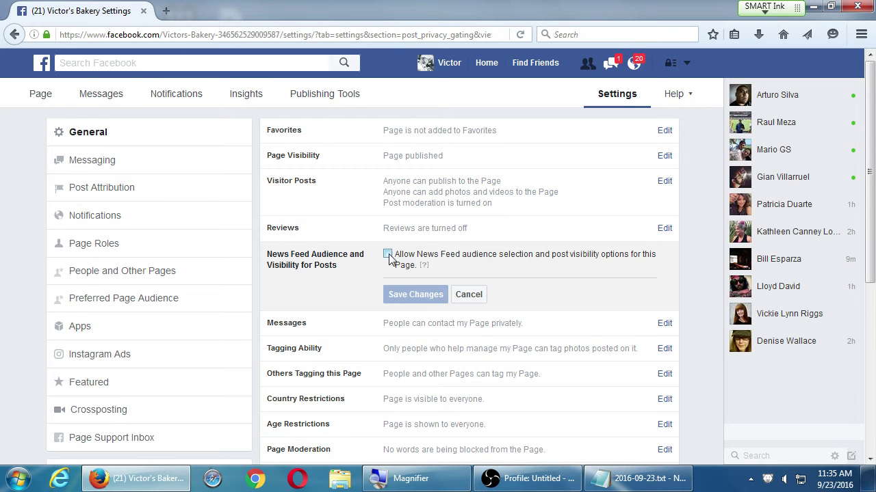
pyautogui.click(388, 254)
pyautogui.click(406, 295)
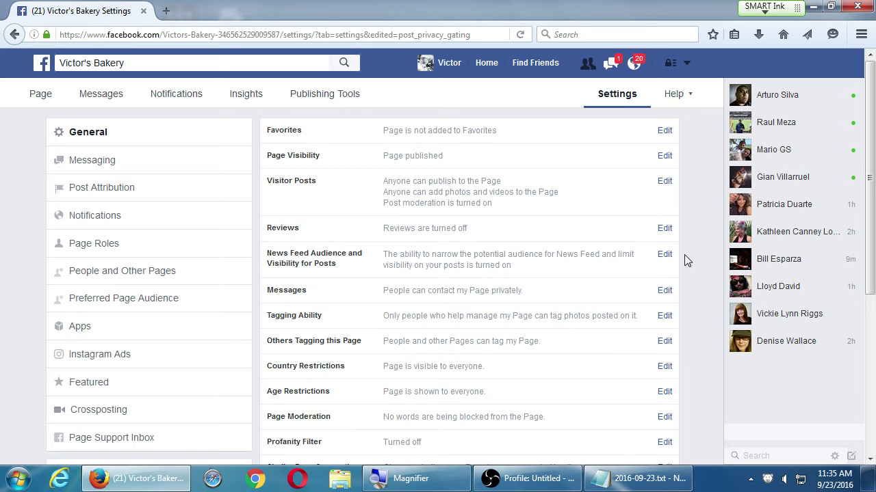
pyautogui.scroll(-2, 691, 256)
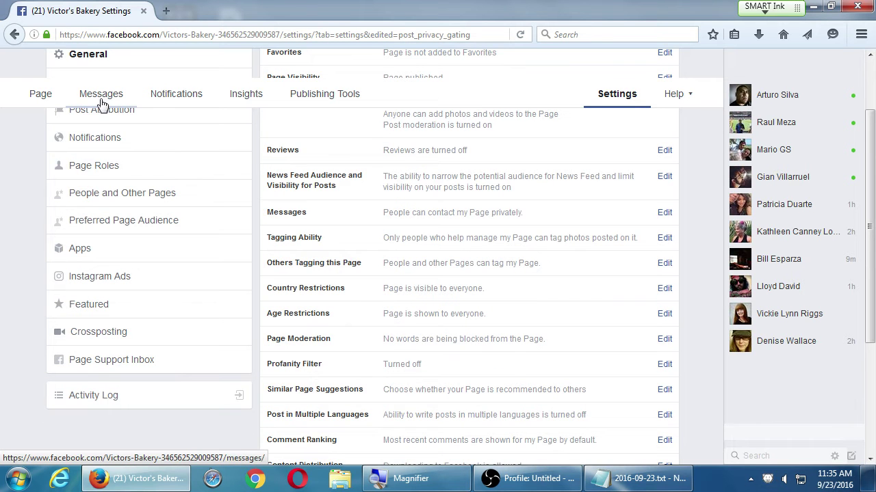
pyautogui.scroll(-3, 101, 102)
pyautogui.scroll(5, 99, 113)
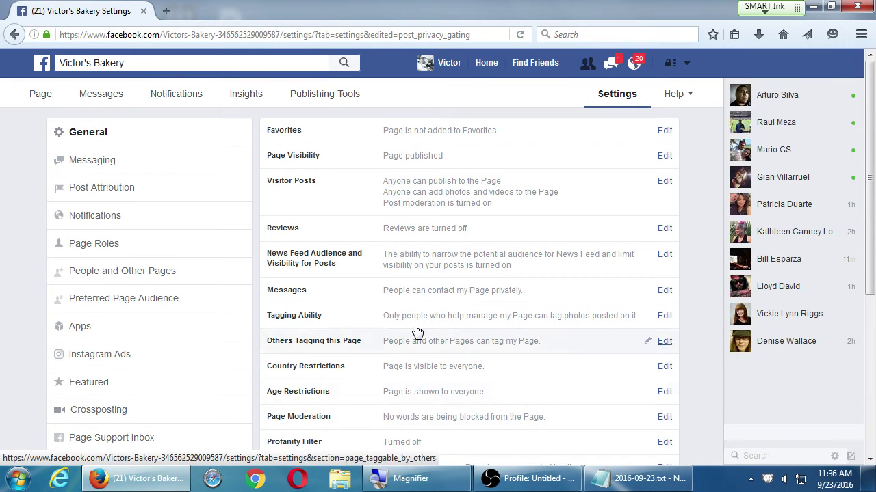
pyautogui.click(532, 303)
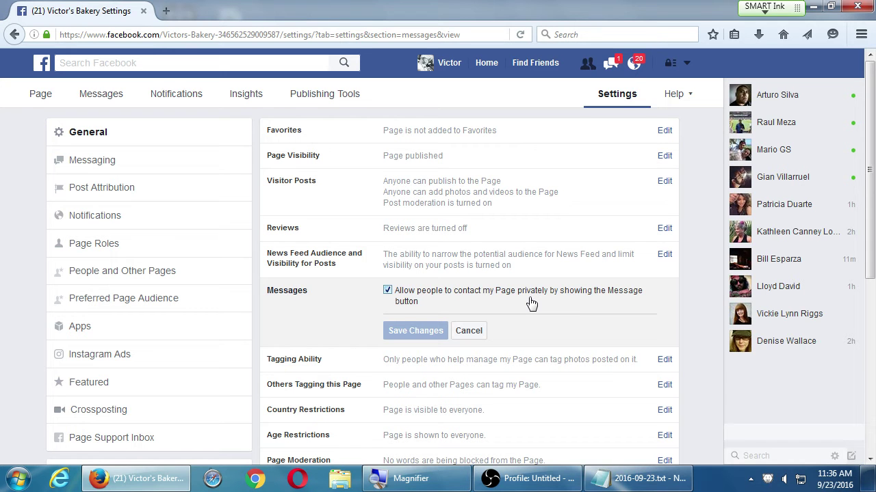
pyautogui.click(480, 332)
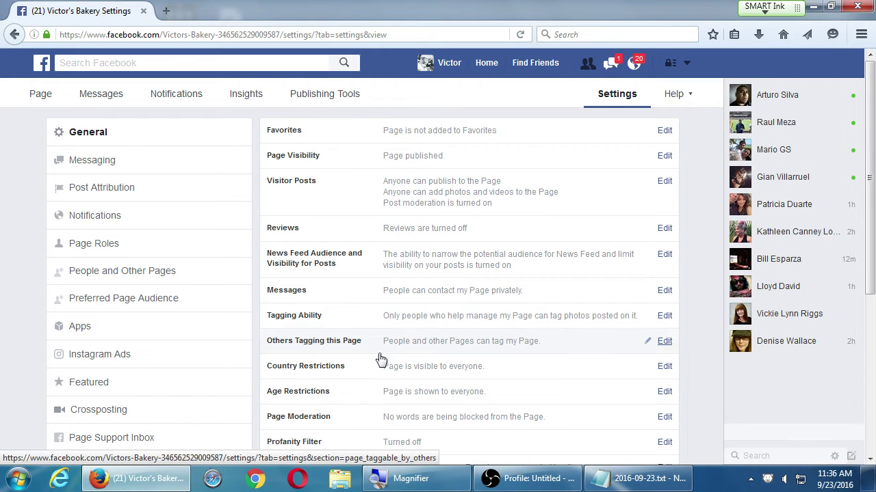
pyautogui.click(435, 366)
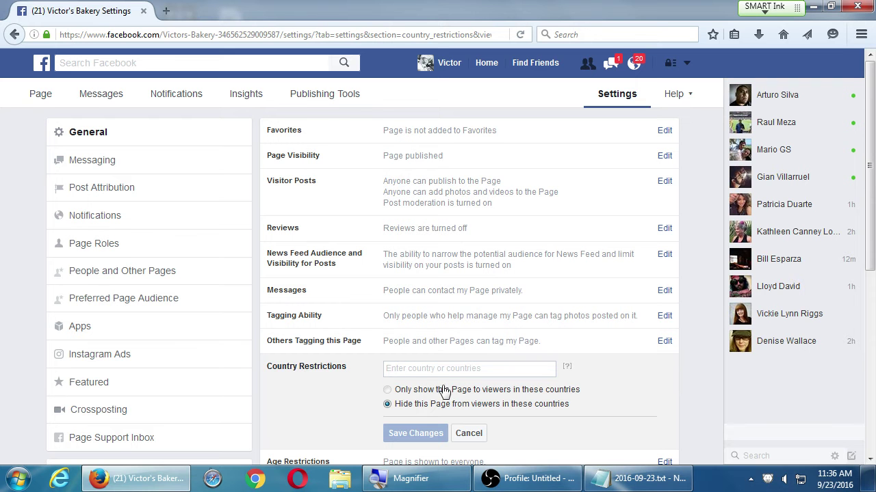
pyautogui.click(468, 433)
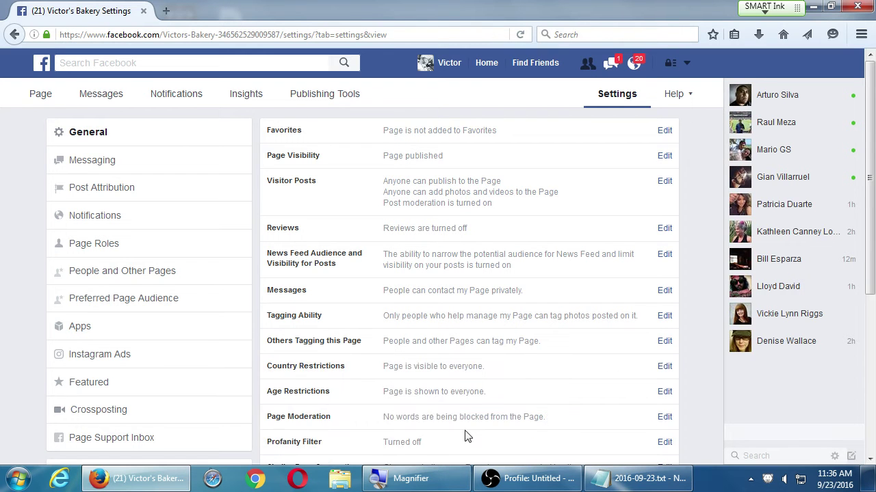
pyautogui.scroll(-1, 363, 431)
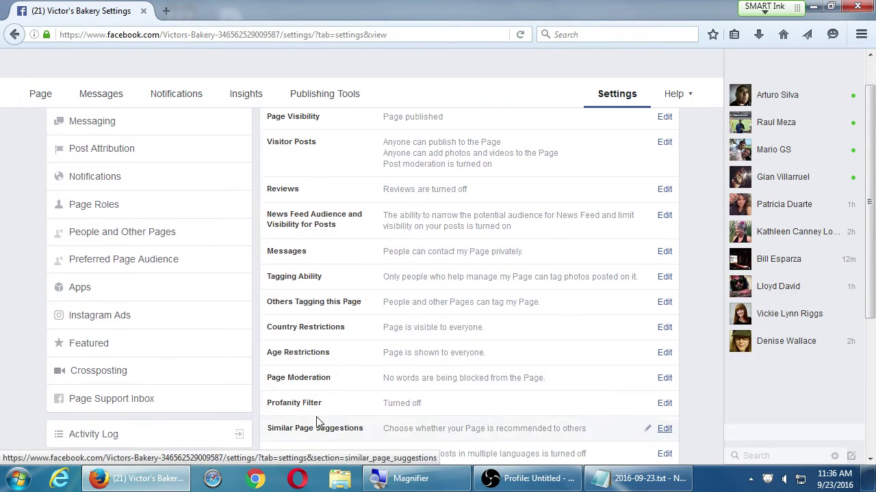
# - Keep the Age Restrictions setting at Anyone (13+) and cancel the edit
pyautogui.click(387, 355)
pyautogui.click(433, 357)
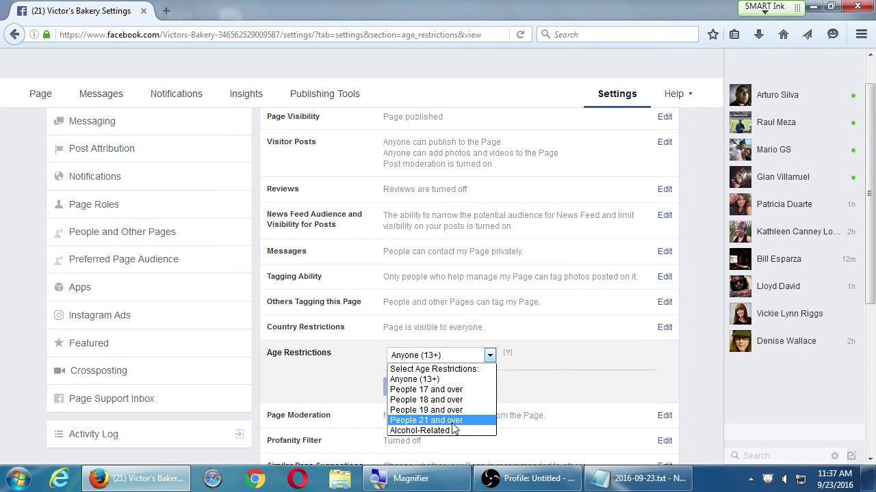
pyautogui.click(421, 380)
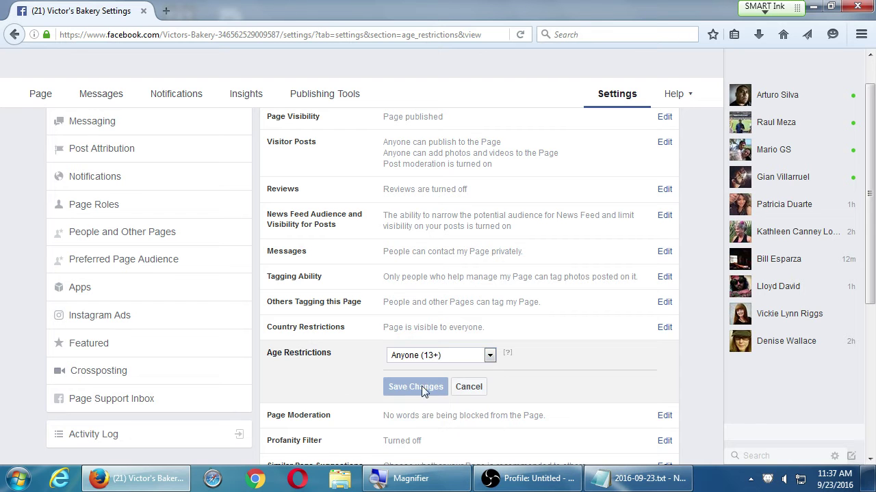
pyautogui.click(470, 387)
# - Open the Page Moderation setting and read the Blocking Keywords help
pyautogui.scroll(-3, 547, 381)
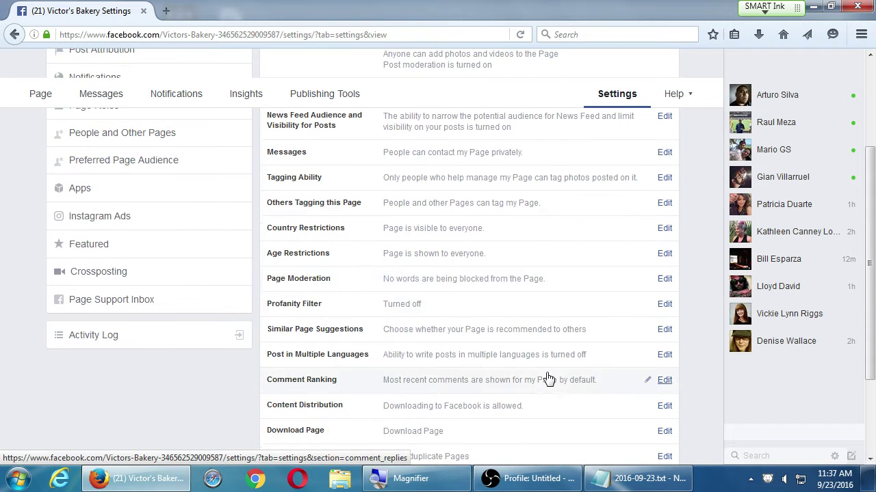
pyautogui.click(397, 286)
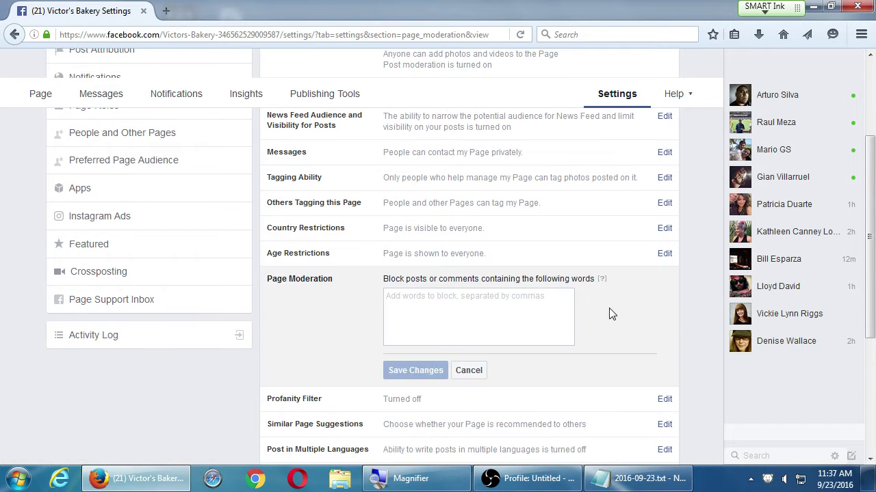
pyautogui.moveTo(601, 280)
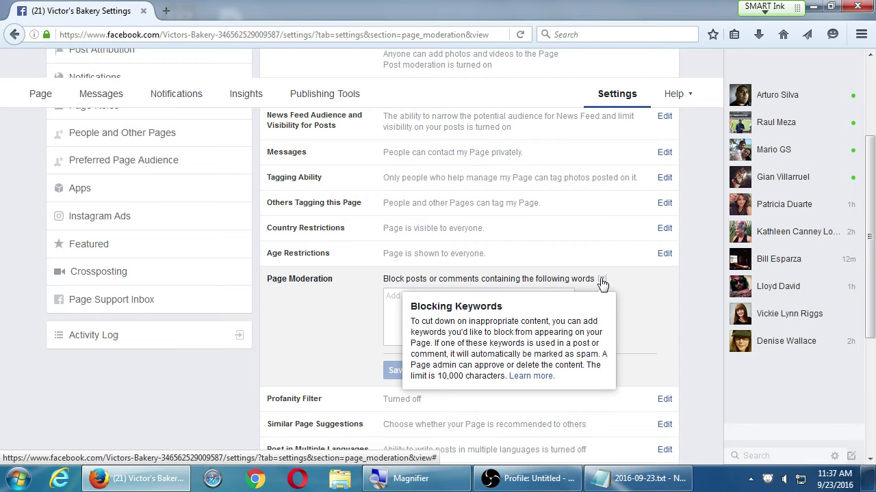
pyautogui.scroll(4, 602, 283)
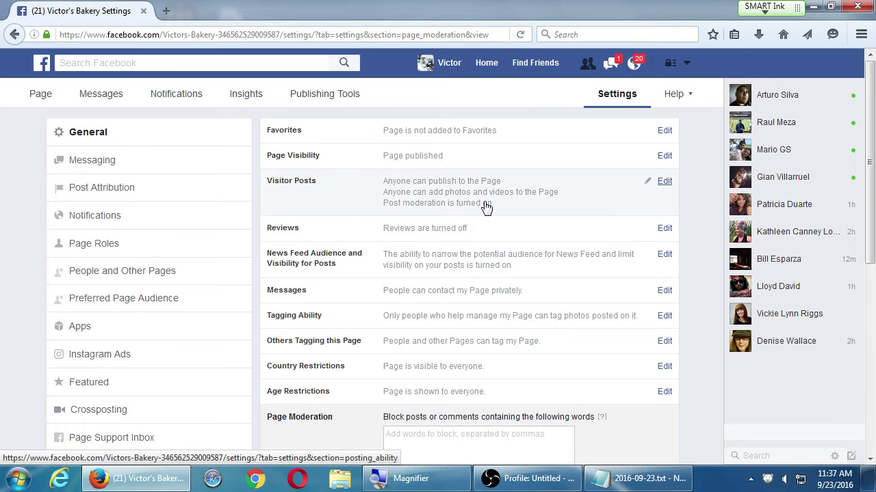
# - Uncheck 'Review posts by other people' under Visitor Posts, then cancel without saving
pyautogui.scroll(-2, 452, 195)
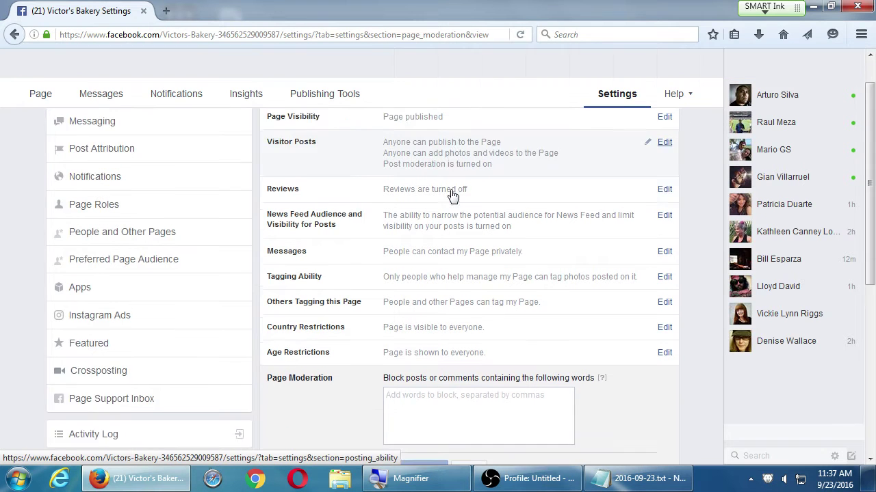
pyautogui.scroll(3, 462, 375)
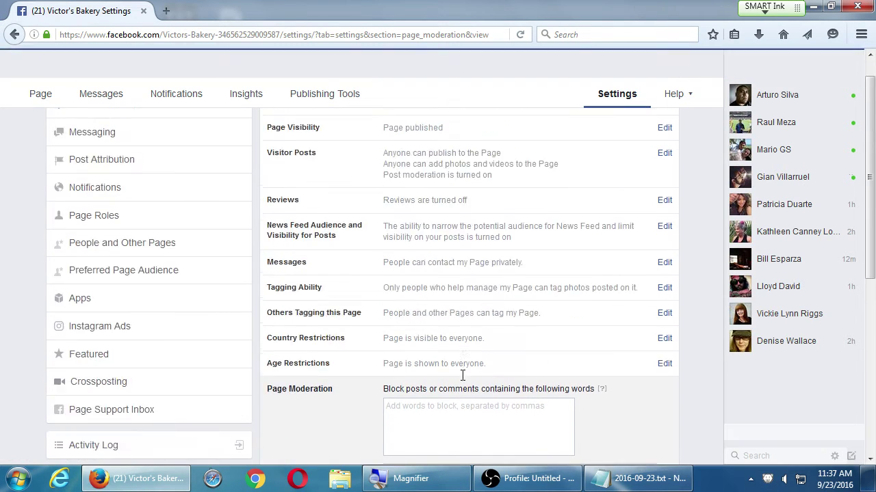
pyautogui.click(448, 197)
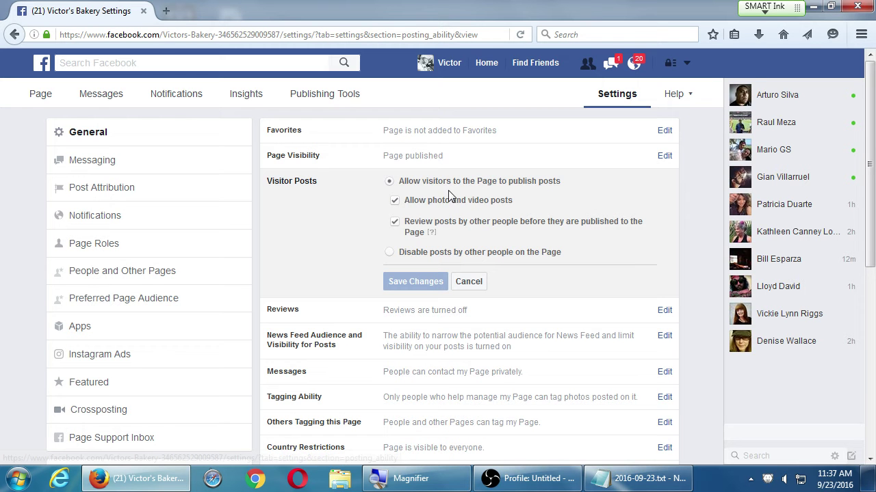
pyautogui.click(394, 222)
pyautogui.scroll(-1, 397, 230)
pyautogui.scroll(-5, 396, 230)
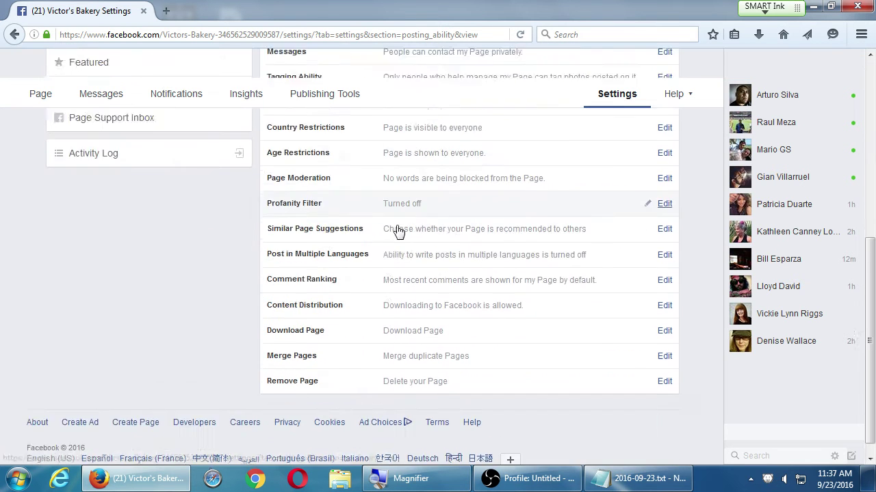
pyautogui.scroll(3, 431, 271)
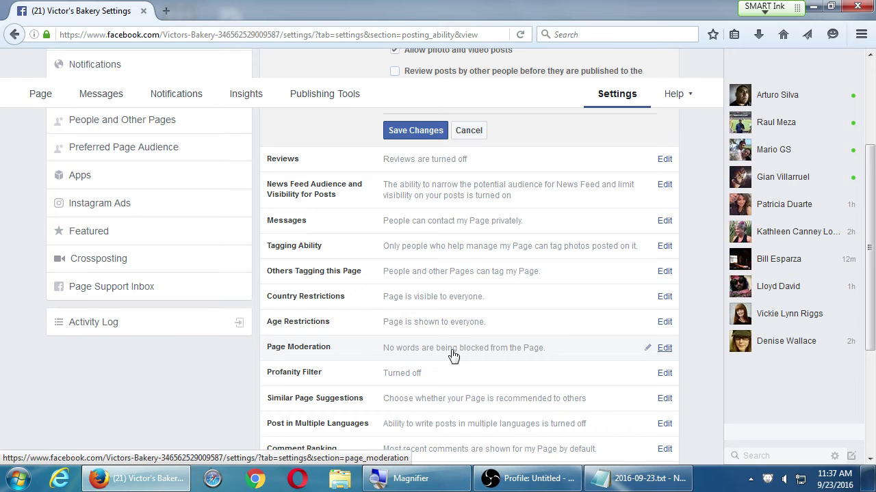
pyautogui.click(468, 131)
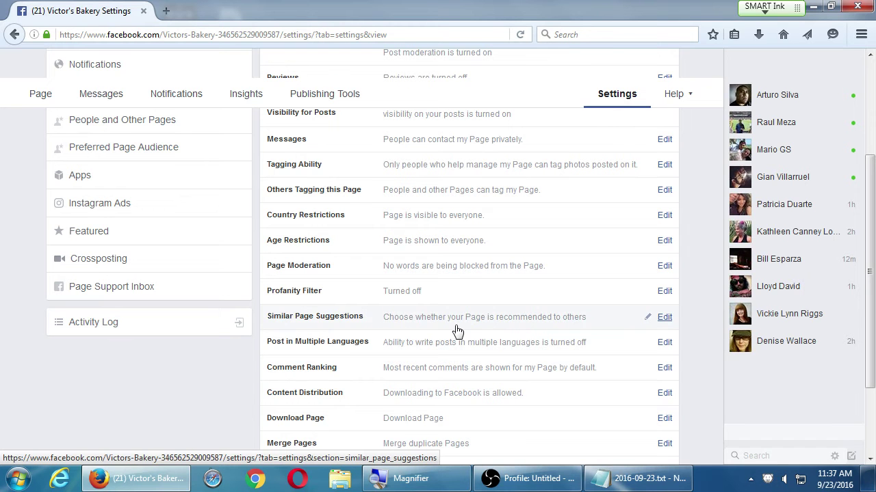
pyautogui.click(451, 277)
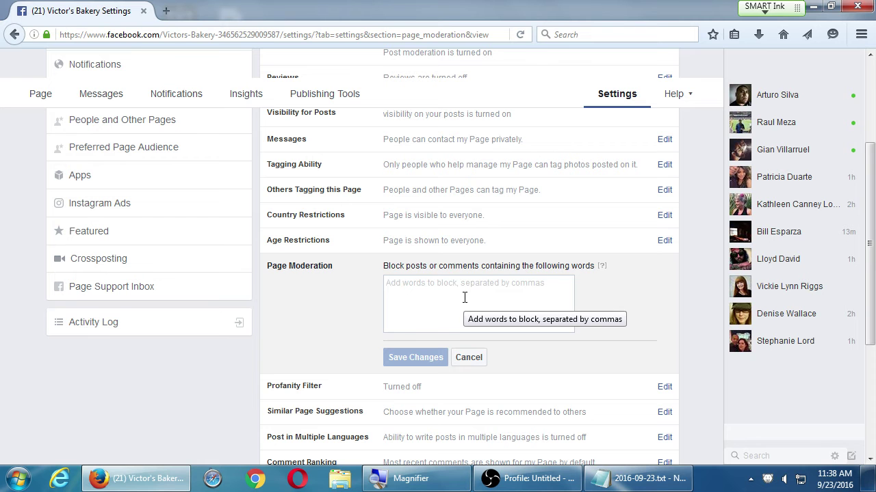
pyautogui.click(470, 357)
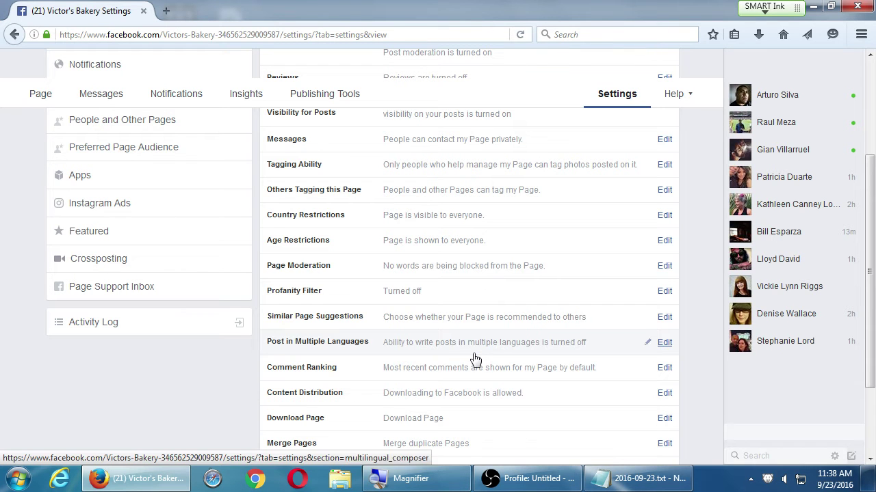
pyautogui.click(433, 292)
pyautogui.click(427, 295)
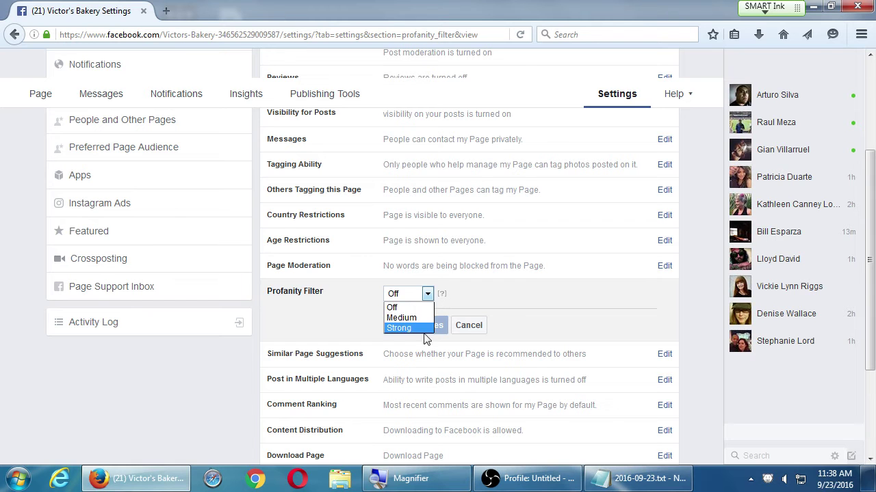
pyautogui.click(506, 287)
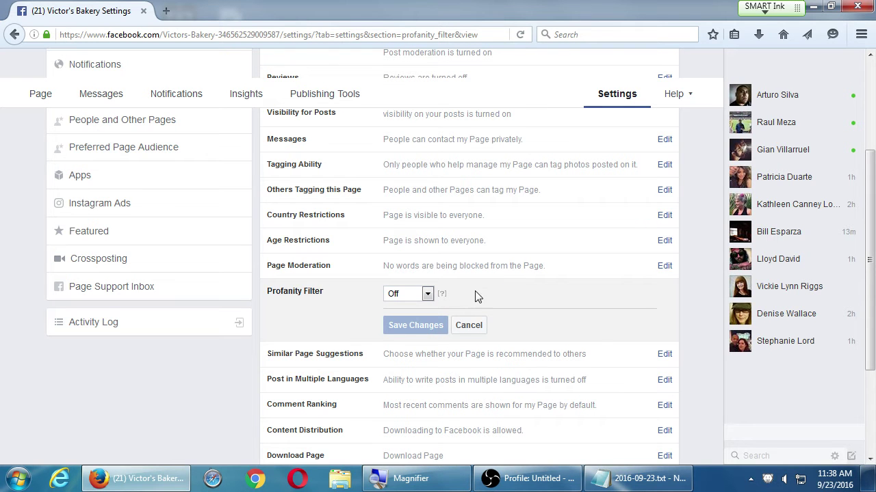
pyautogui.moveTo(441, 294)
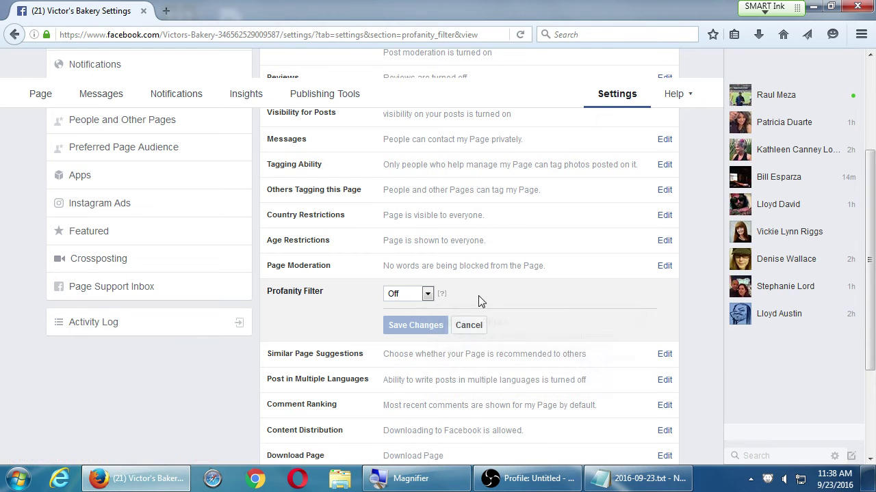
pyautogui.click(470, 327)
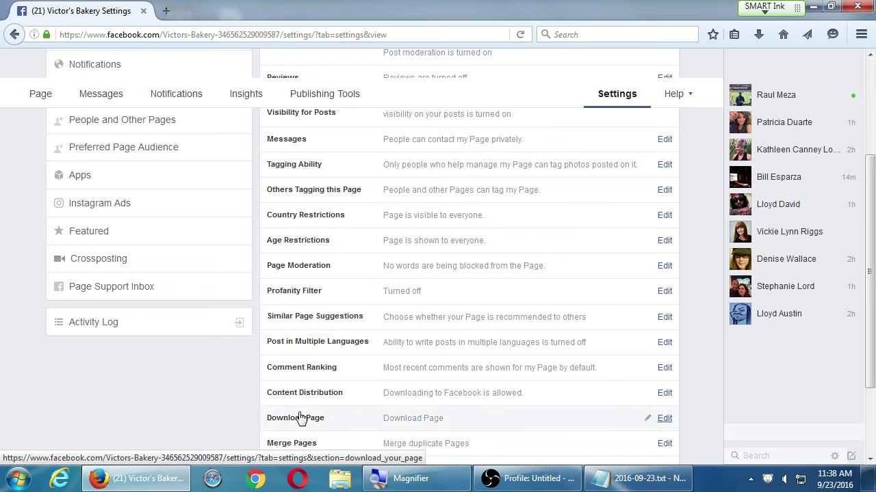
pyautogui.scroll(-2, 297, 414)
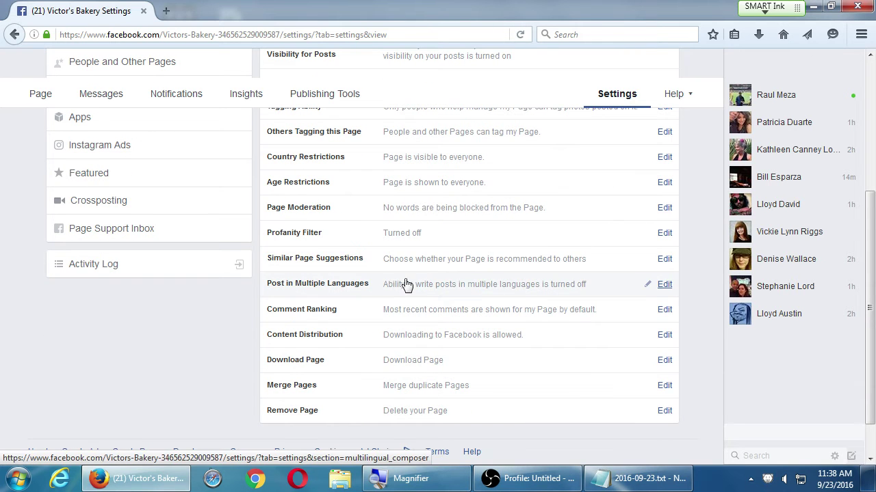
# - Edit the Post in Multiple Languages row of the bakery Page's settings
pyautogui.click(409, 291)
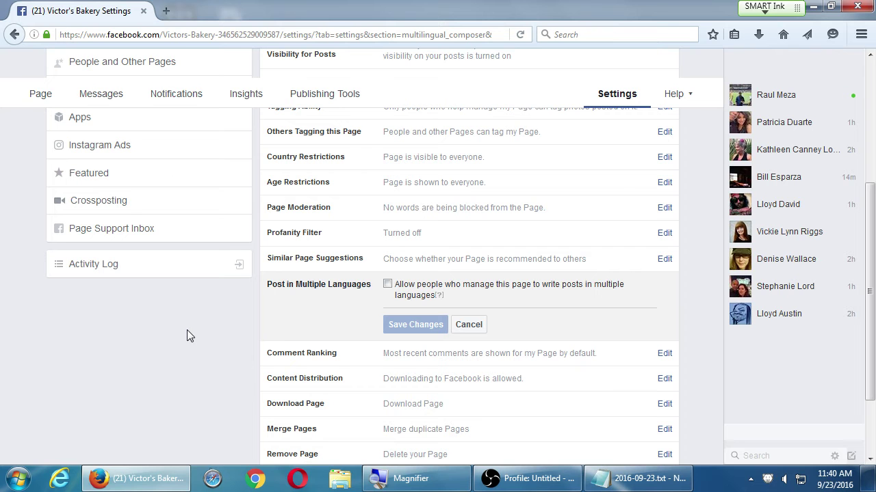
# - Tick the multiple-languages option, check the Help menu, then cancel so it stays off
pyautogui.click(388, 285)
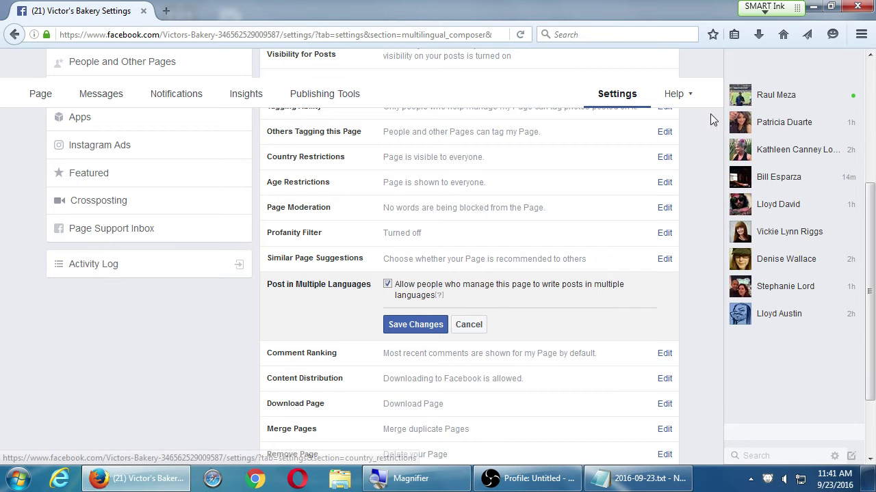
pyautogui.click(690, 101)
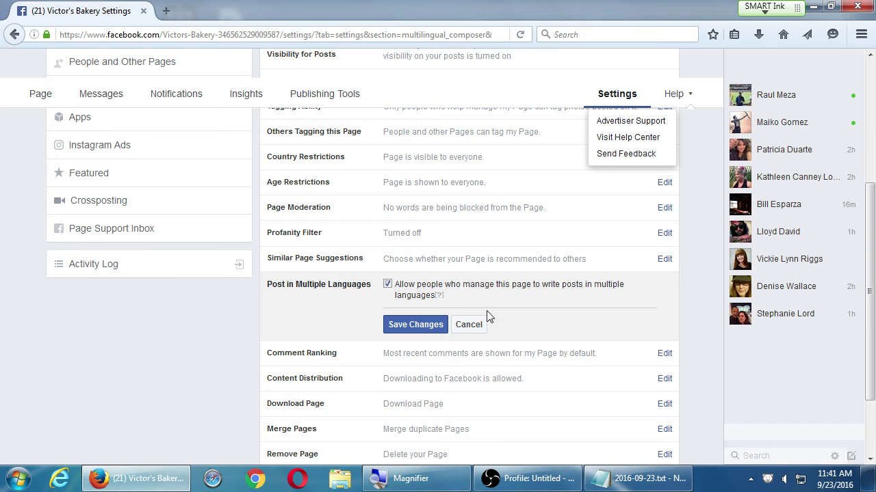
pyautogui.click(467, 326)
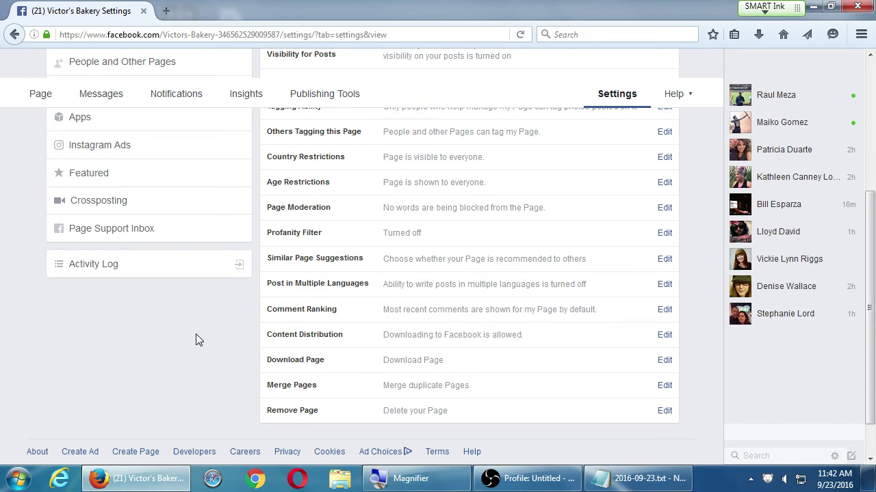
# - Open Content Distribution, look at its download option, and cancel without changing it
pyautogui.click(686, 100)
pyautogui.scroll(-1, 208, 358)
pyautogui.scroll(-1, 208, 355)
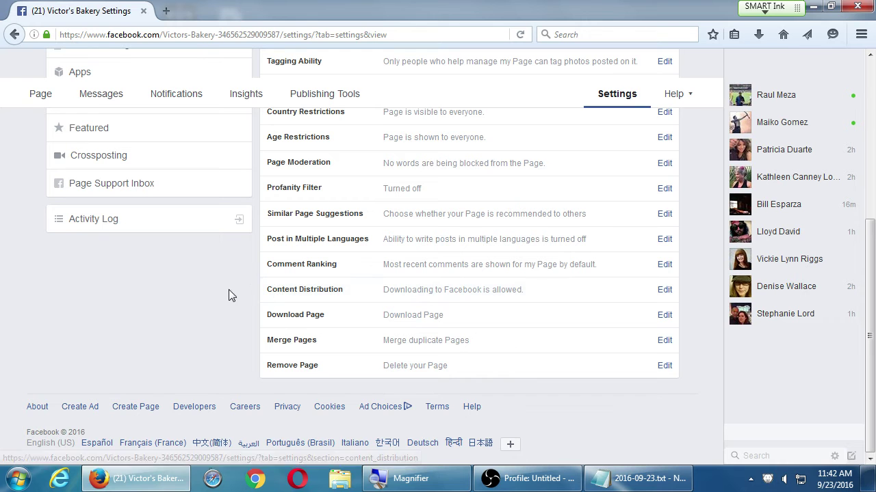
pyautogui.click(307, 289)
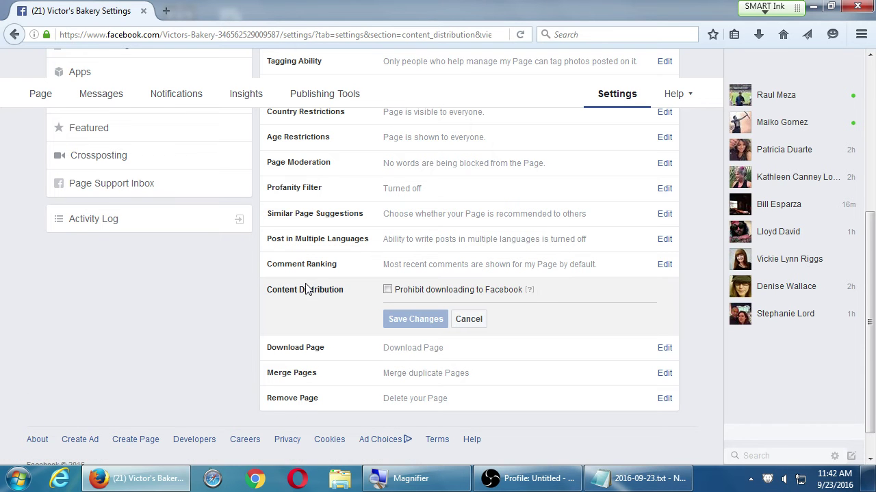
pyautogui.moveTo(529, 293)
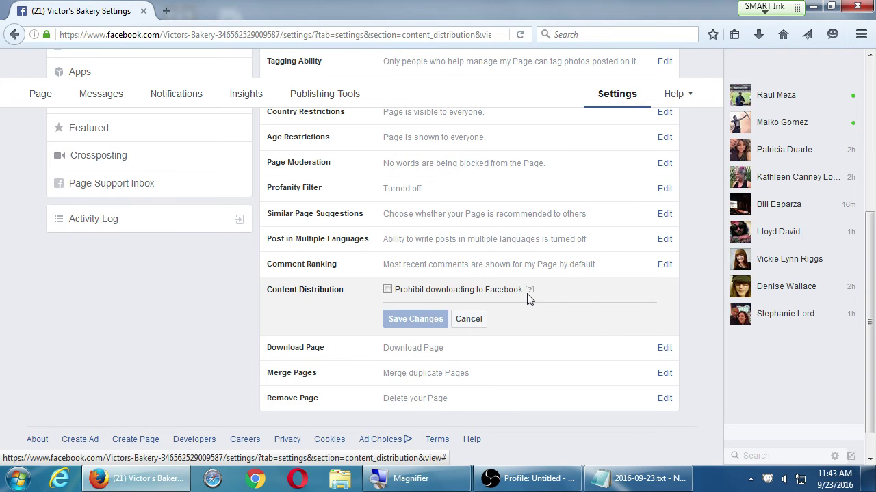
pyautogui.click(479, 320)
pyautogui.click(452, 316)
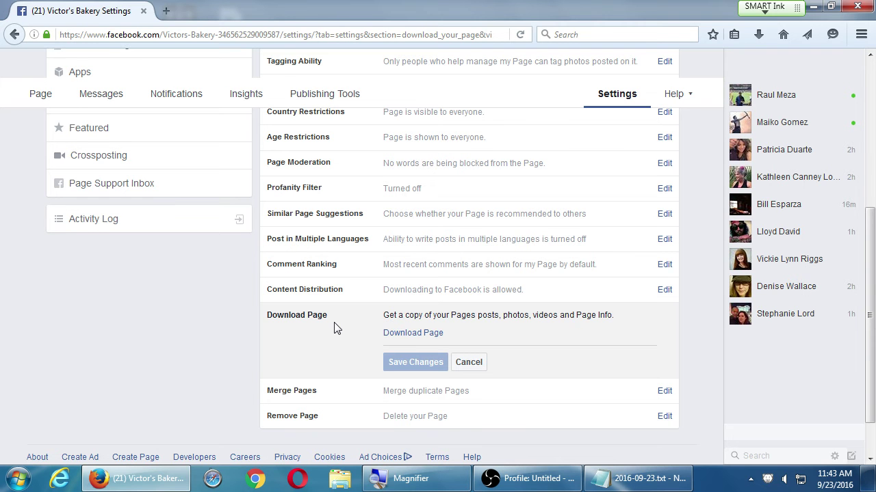
pyautogui.click(478, 363)
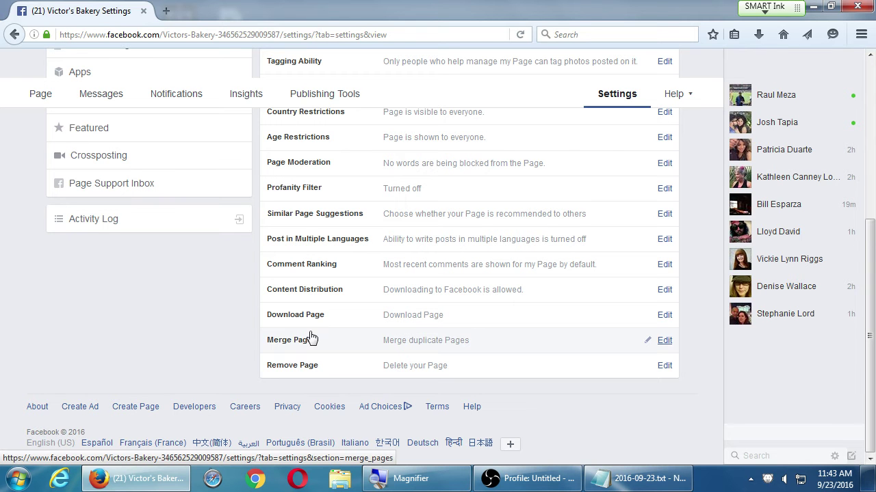
pyautogui.click(342, 339)
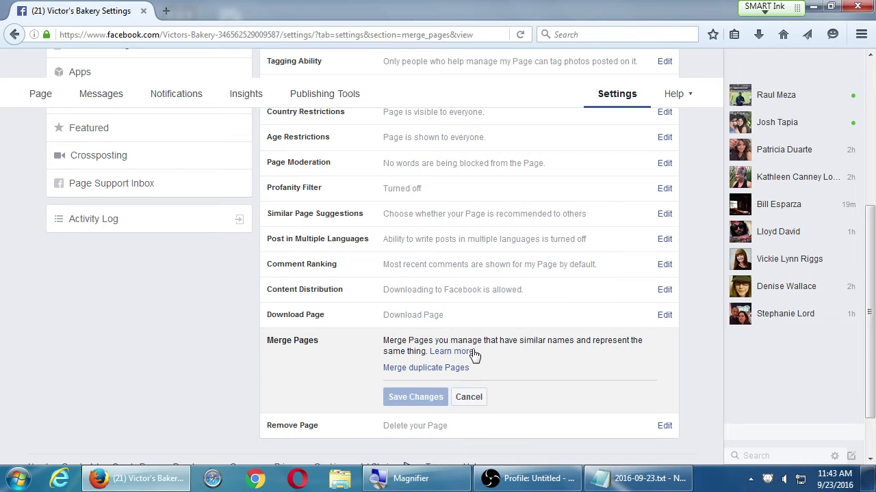
pyautogui.click(468, 397)
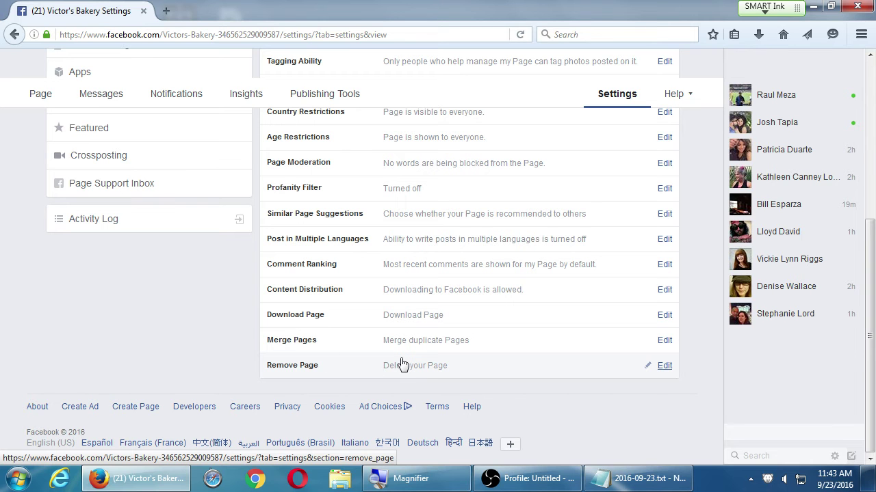
pyautogui.click(506, 479)
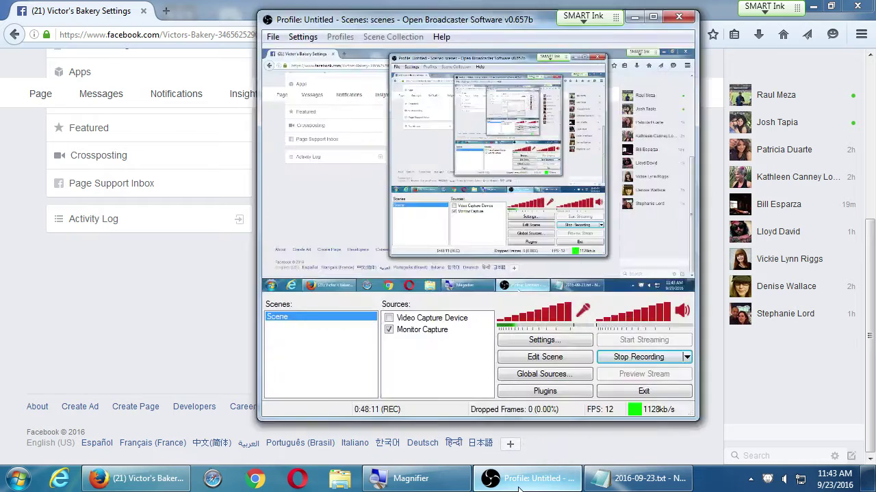
pyautogui.click(711, 334)
pyautogui.scroll(5, 711, 248)
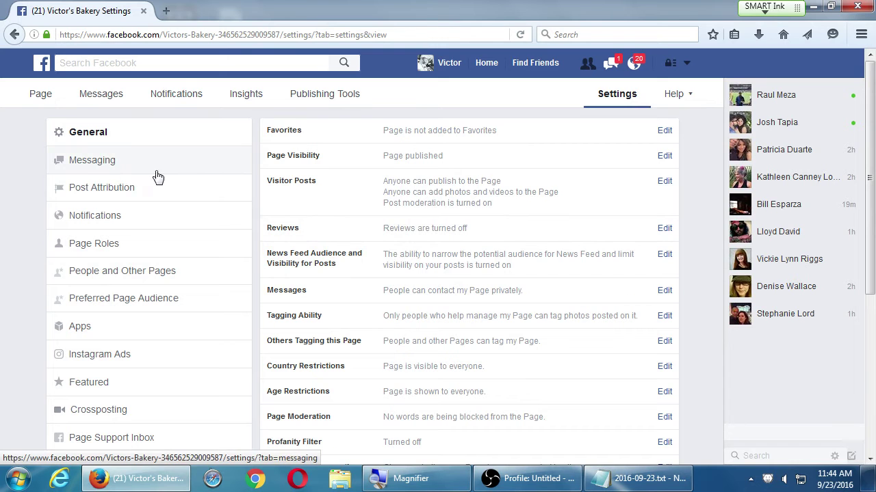
# - Open Messaging settings and scroll through the General Settings and Response Assistant sections
pyautogui.click(87, 164)
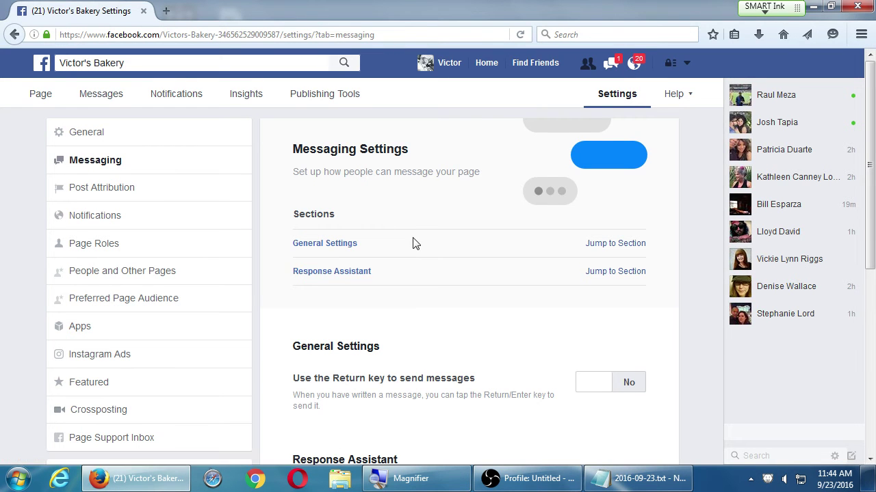
pyautogui.scroll(-5, 413, 242)
pyautogui.scroll(5, 407, 241)
pyautogui.scroll(-3, 369, 215)
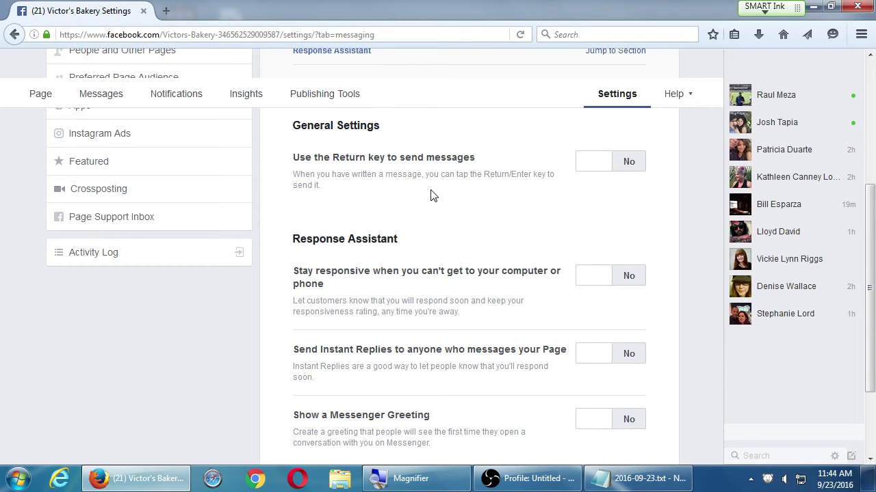
pyautogui.scroll(-1, 431, 196)
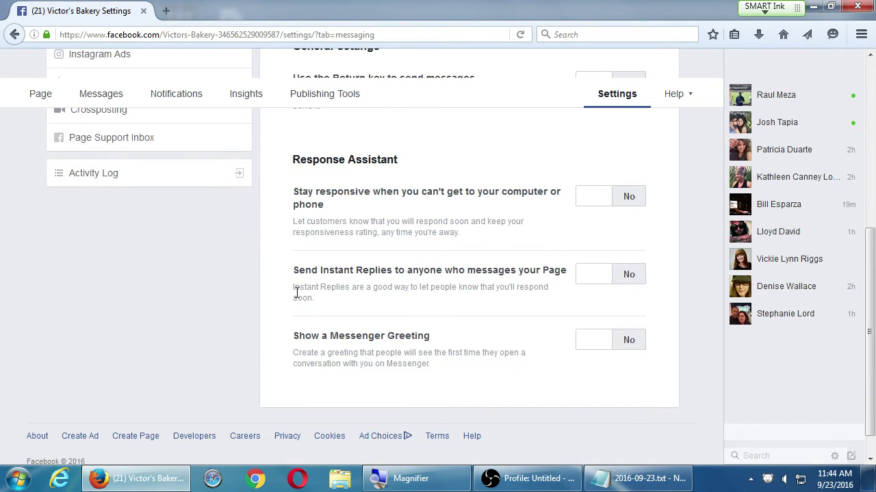
pyautogui.scroll(1, 400, 290)
pyautogui.scroll(3, 400, 291)
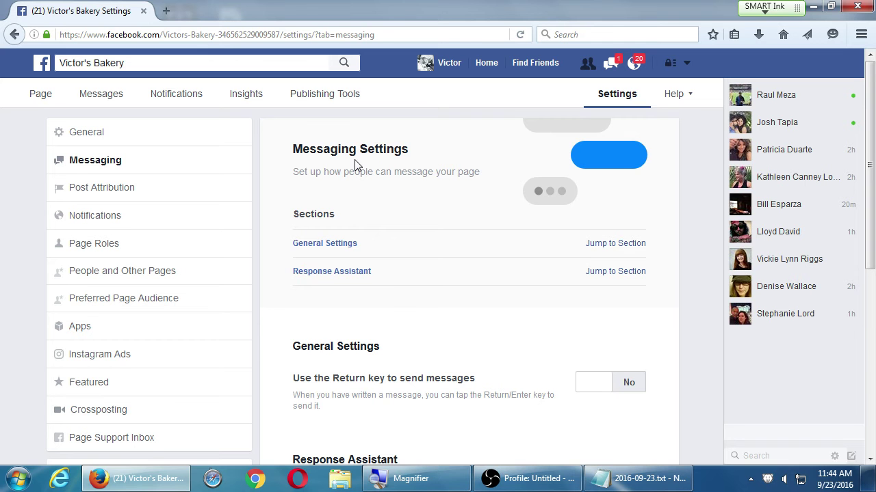
pyautogui.click(106, 191)
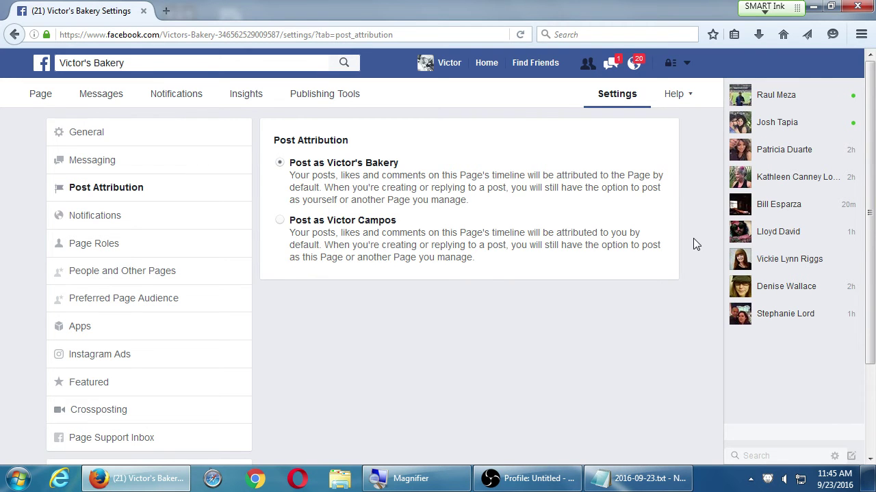
pyautogui.click(143, 159)
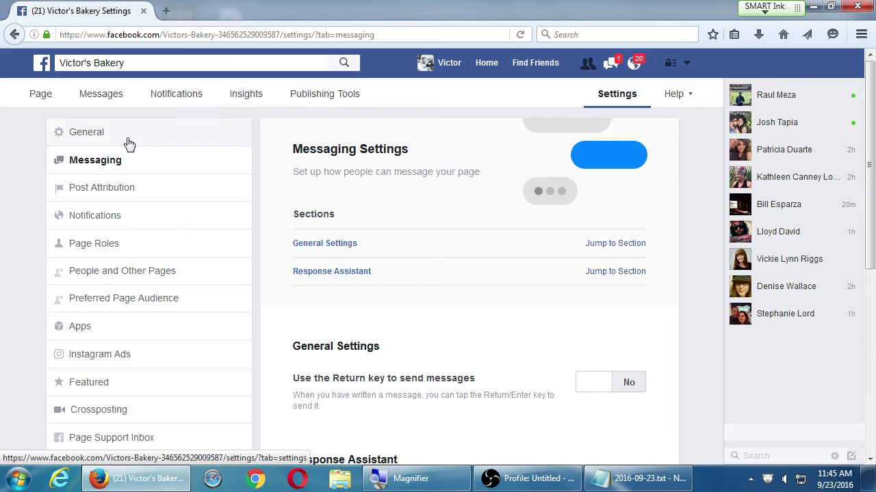
# - View Post Attribution, which posts as Victor's Bakery by default, then move on to Notifications
pyautogui.click(101, 187)
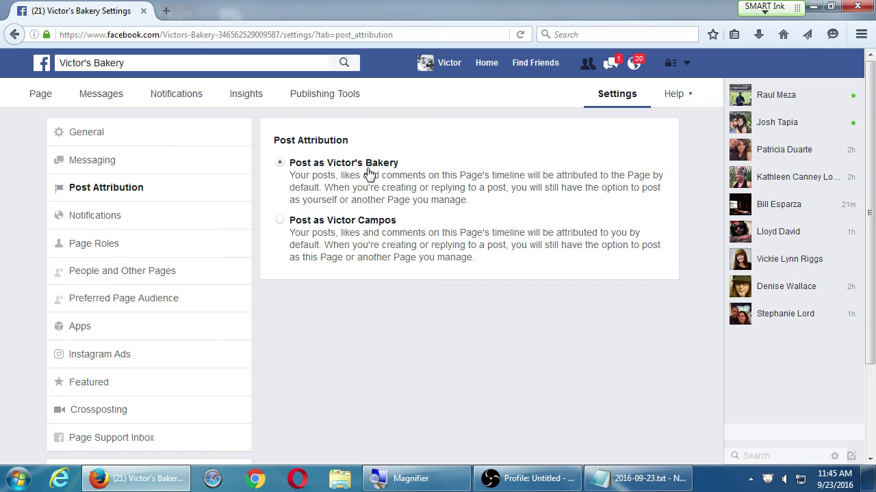
pyautogui.click(110, 217)
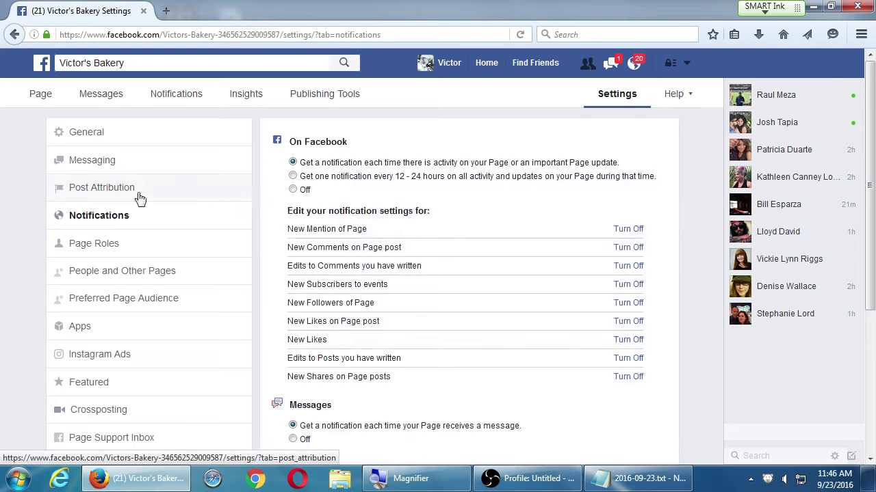
# - Scroll through the Notifications settings' Messages, Email and Text Messages sections
pyautogui.scroll(-2, 500, 295)
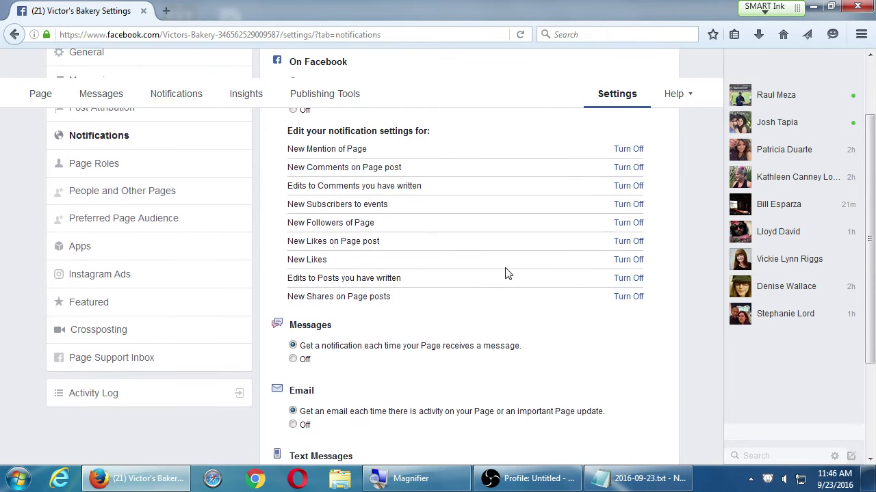
pyautogui.scroll(-3, 497, 267)
pyautogui.scroll(5, 497, 267)
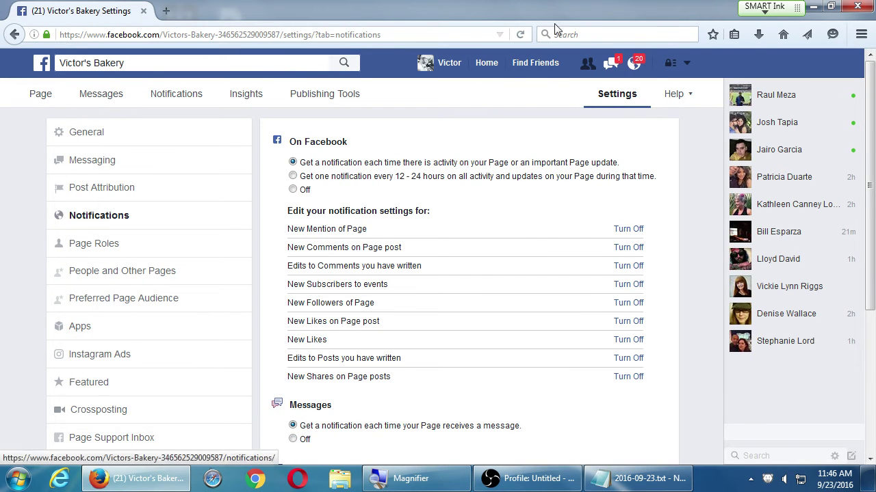
pyautogui.scroll(-1, 484, 328)
pyautogui.scroll(-2, 484, 328)
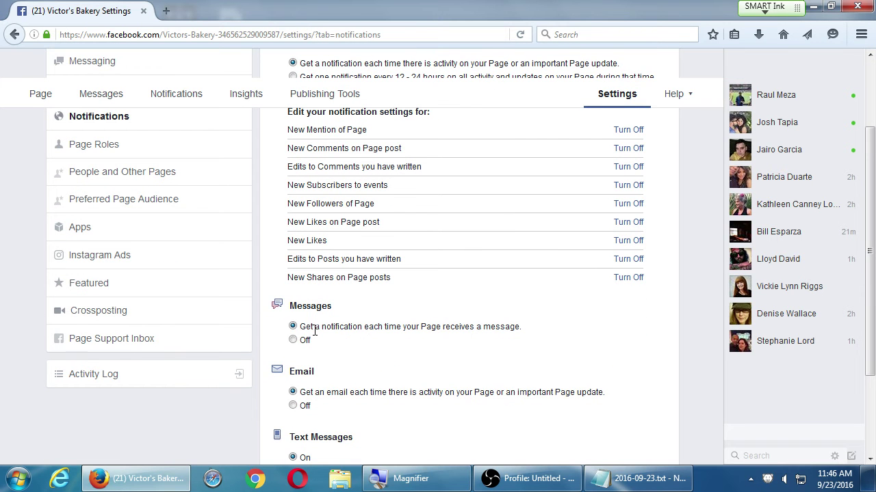
pyautogui.scroll(-1, 315, 332)
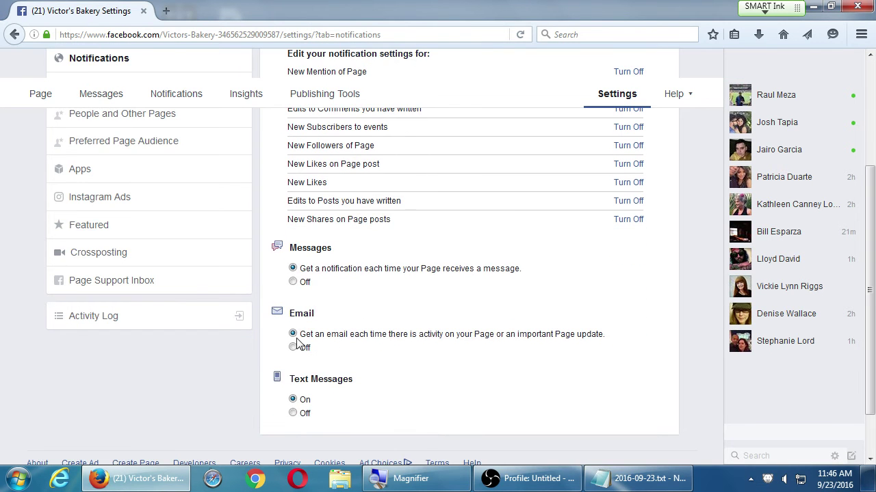
pyautogui.scroll(-1, 322, 418)
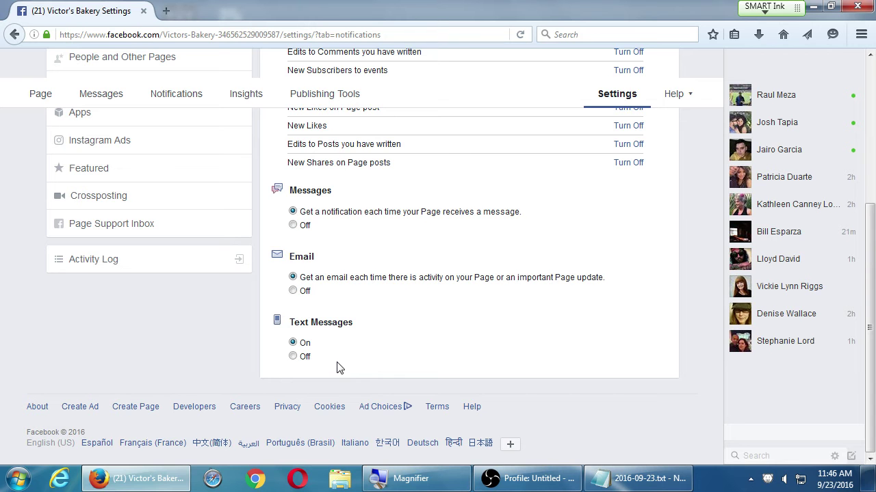
pyautogui.scroll(5, 336, 346)
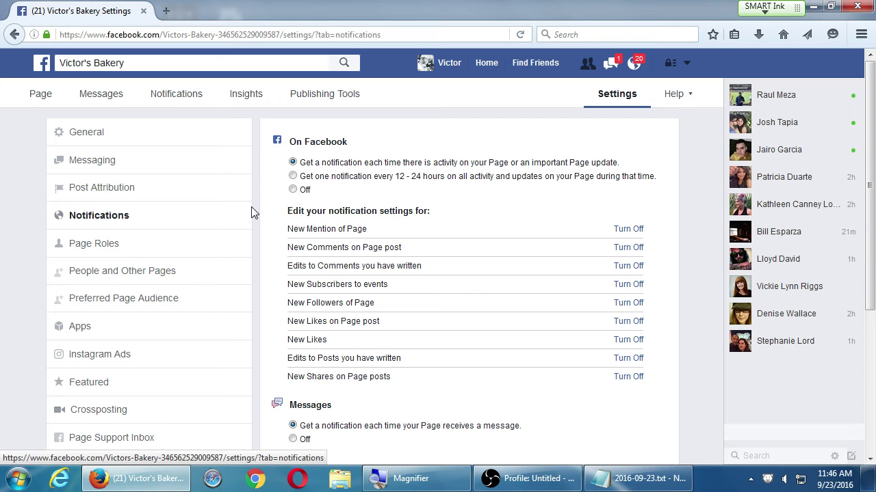
# - Open Page Roles and expand the Editor role dropdown for adding a new person
pyautogui.click(185, 249)
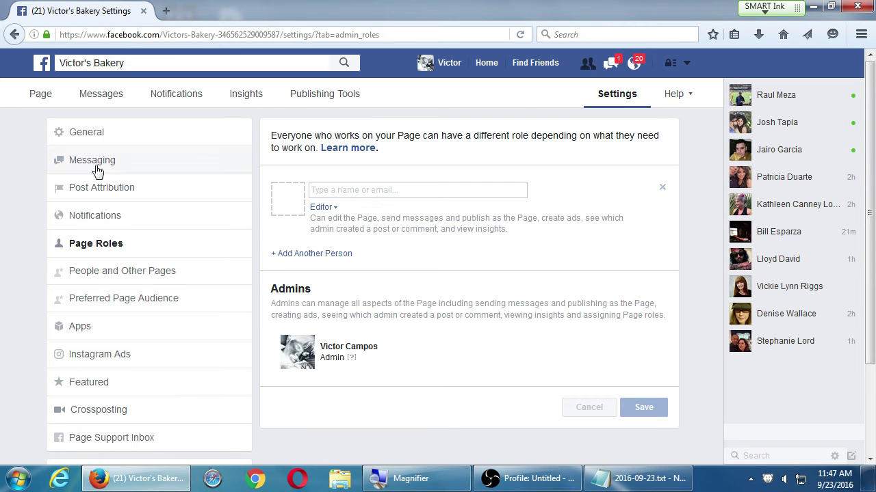
pyautogui.click(329, 208)
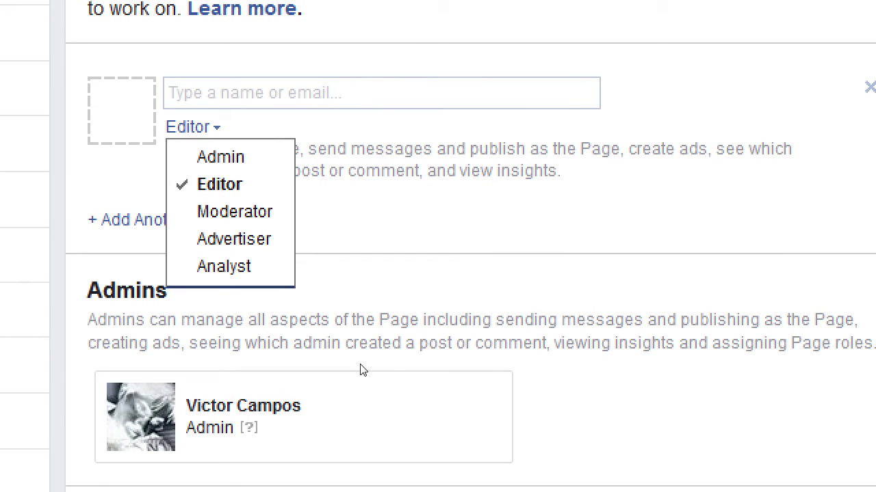
pyautogui.press('Up')
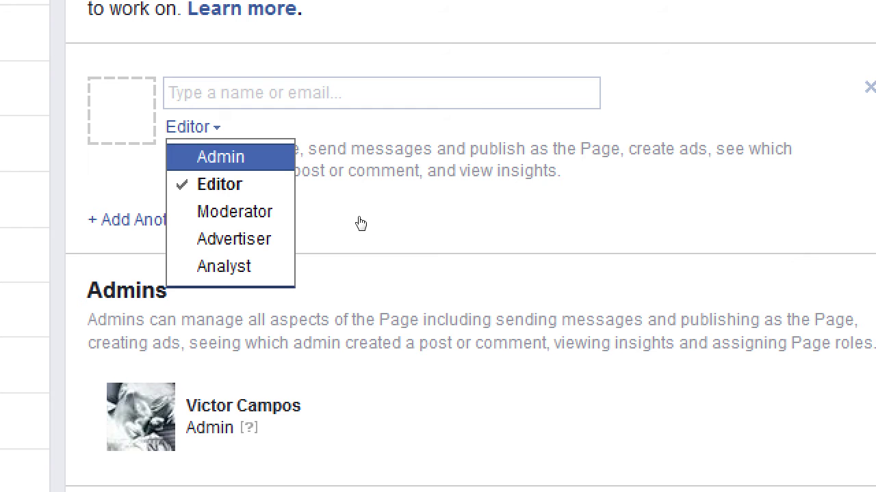
pyautogui.press('Return')
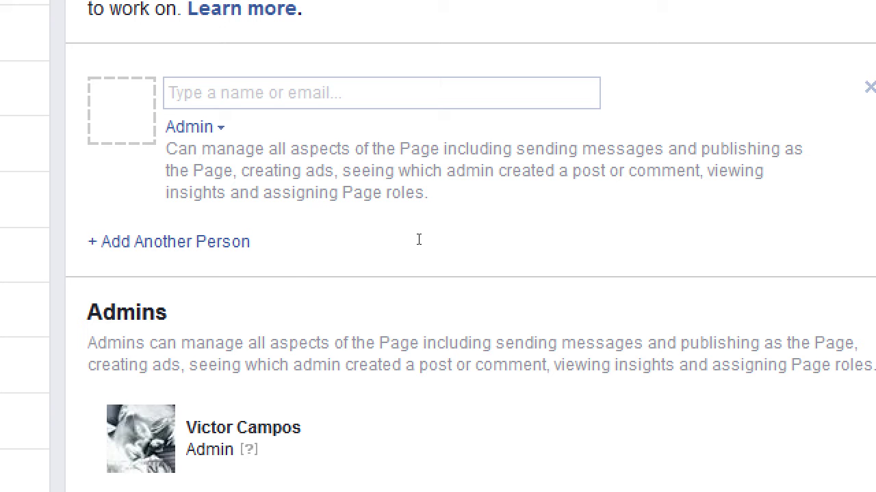
pyautogui.press('Down')
pyautogui.press('Return')
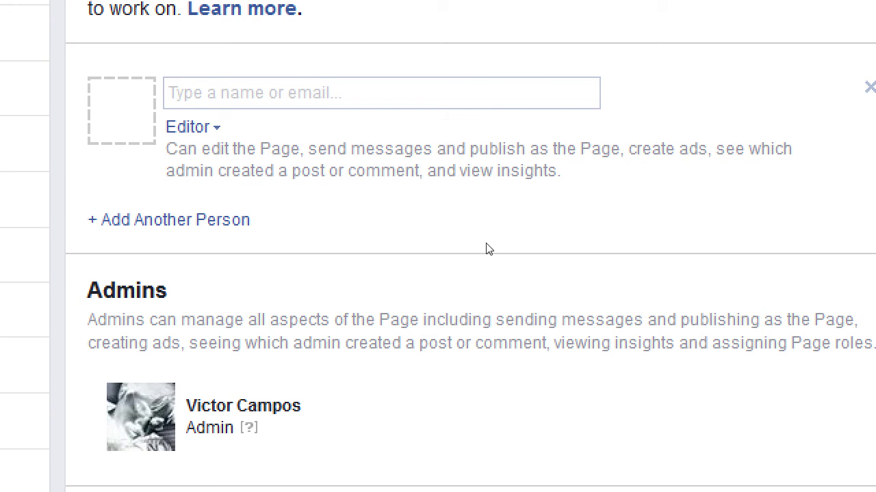
pyautogui.press('Down')
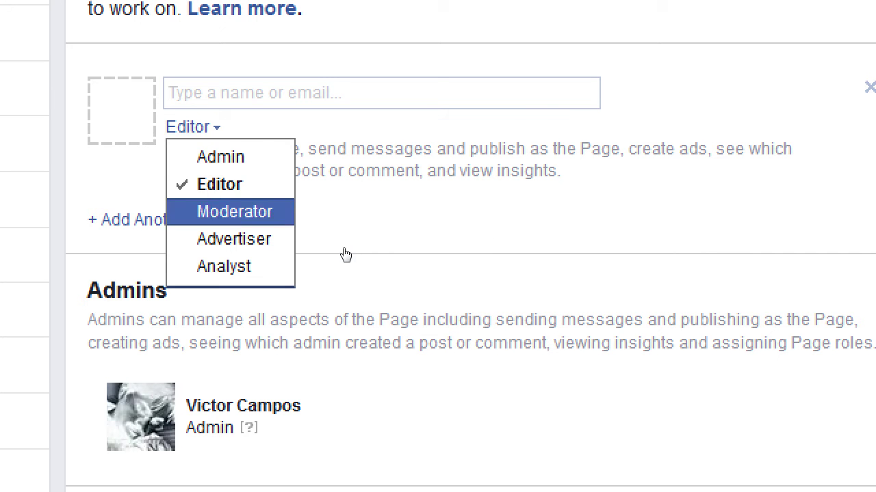
pyautogui.press('Return')
pyautogui.press('Down')
pyautogui.press('Down')
pyautogui.press('Down')
pyautogui.press('Return')
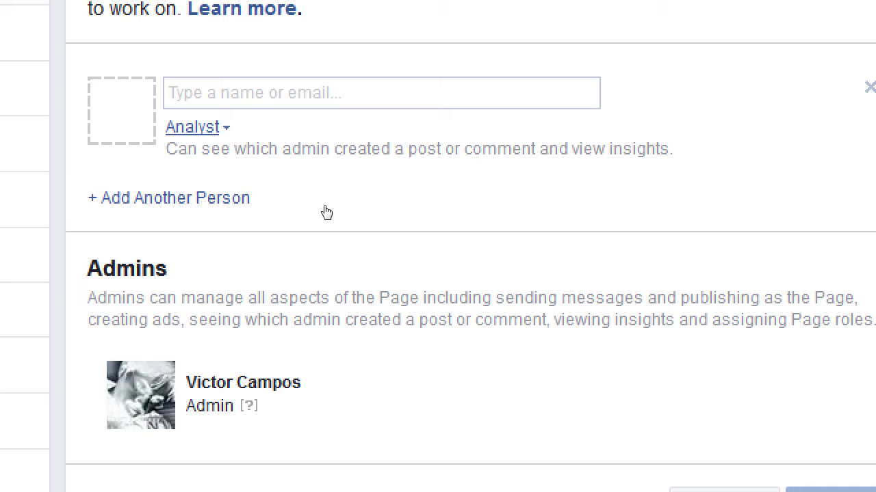
pyautogui.click(197, 126)
pyautogui.press('Return')
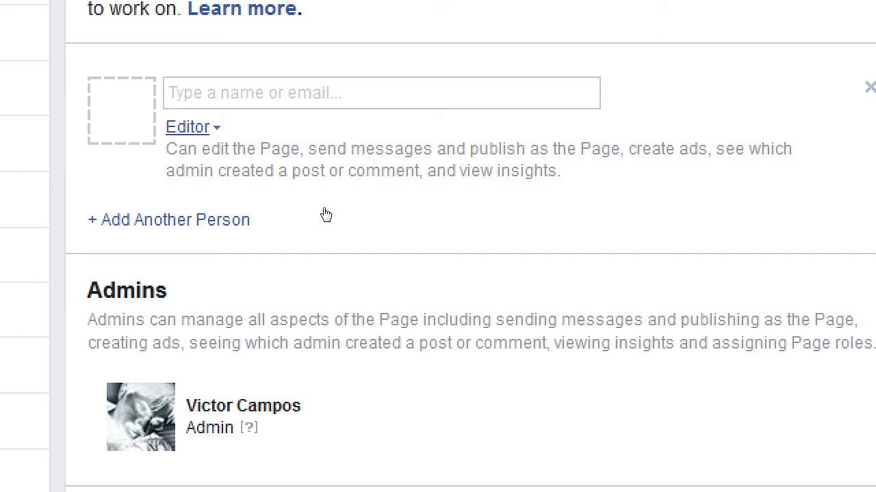
pyautogui.press('Return')
pyautogui.press('Up')
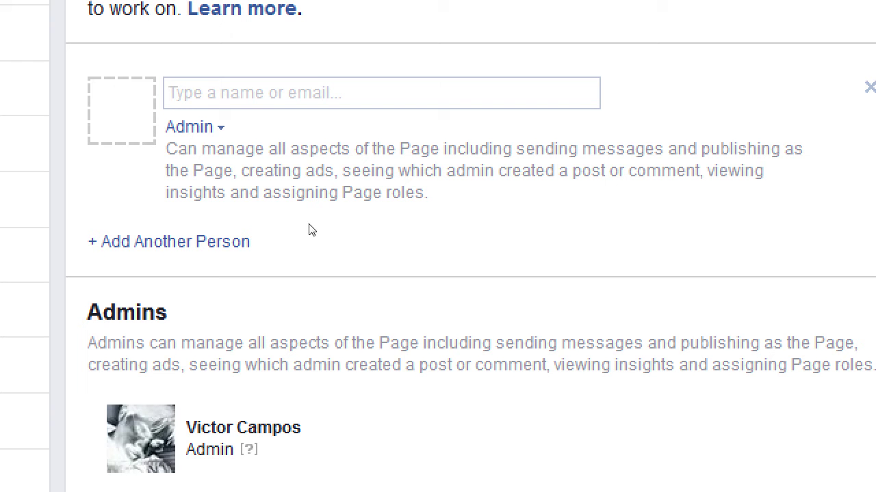
pyautogui.click(195, 126)
pyautogui.press('Down')
pyautogui.press('Return')
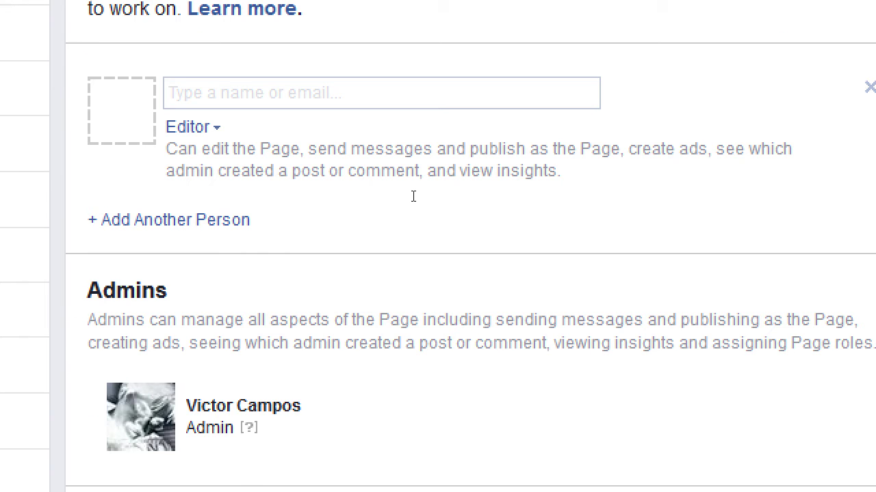
pyautogui.scroll(1, 413, 196)
pyautogui.write('john smith')
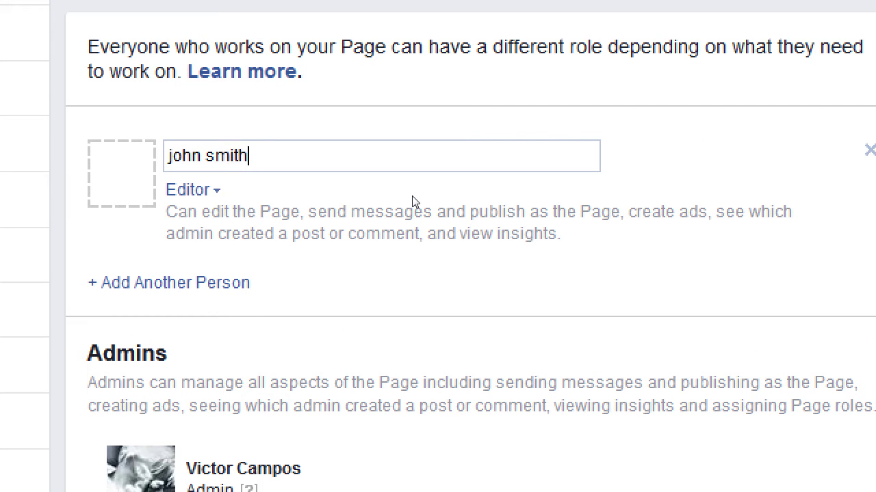
pyautogui.press('Tab')
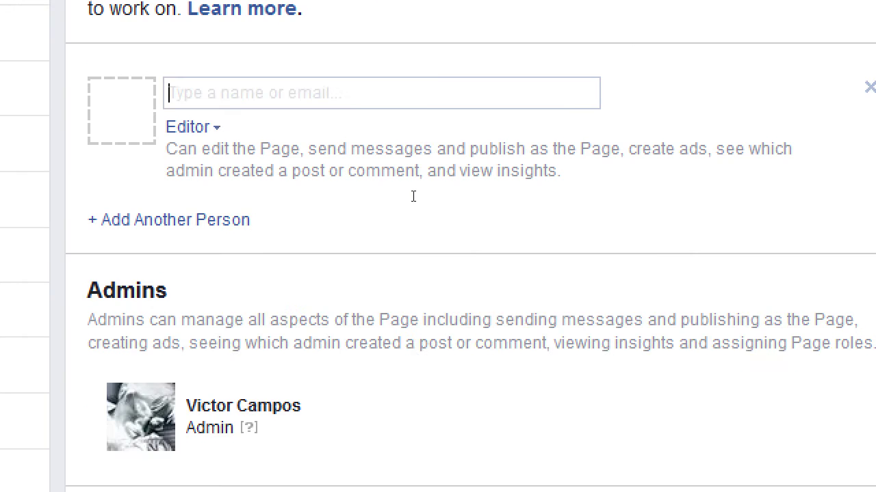
pyautogui.scroll(1, 413, 197)
pyautogui.write('jo')
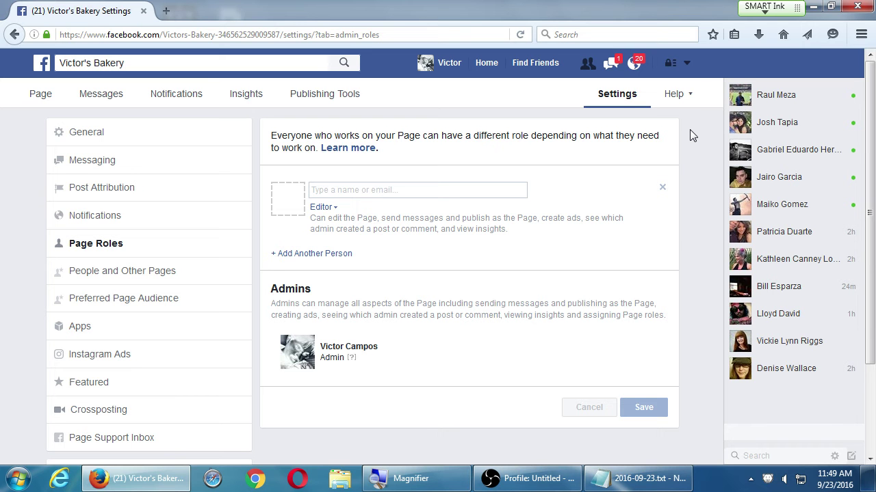
pyautogui.click(687, 65)
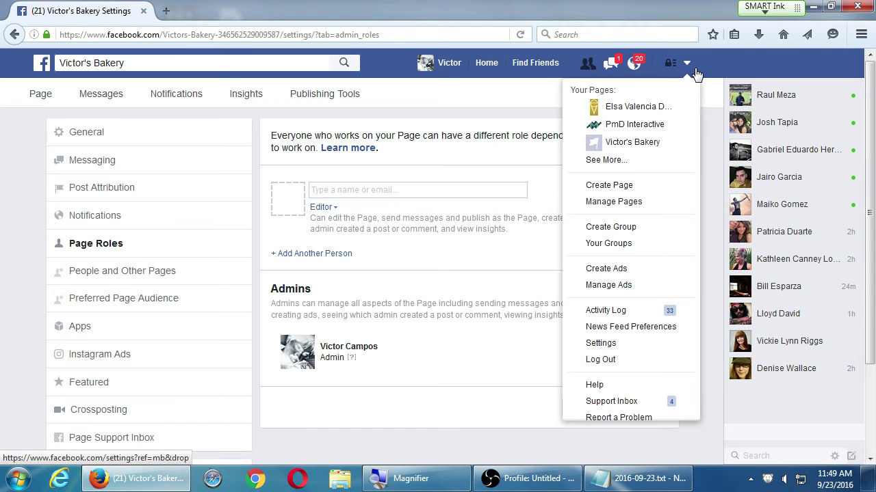
pyautogui.click(519, 96)
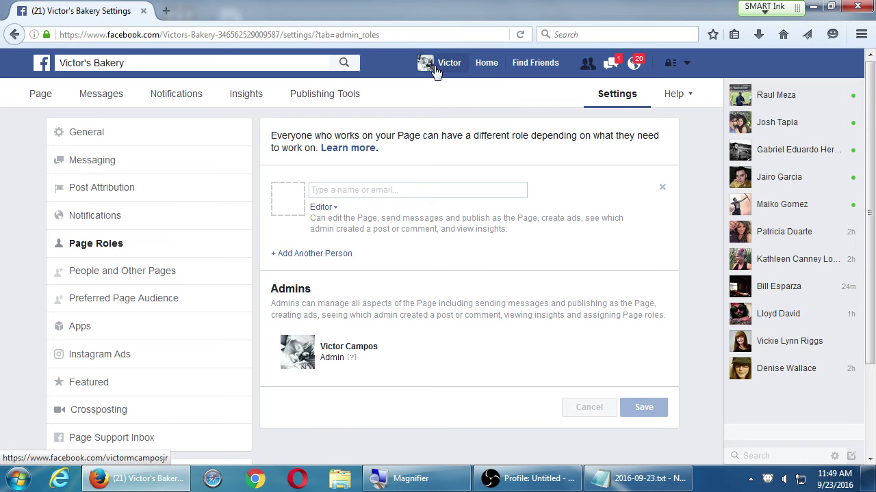
pyautogui.click(686, 62)
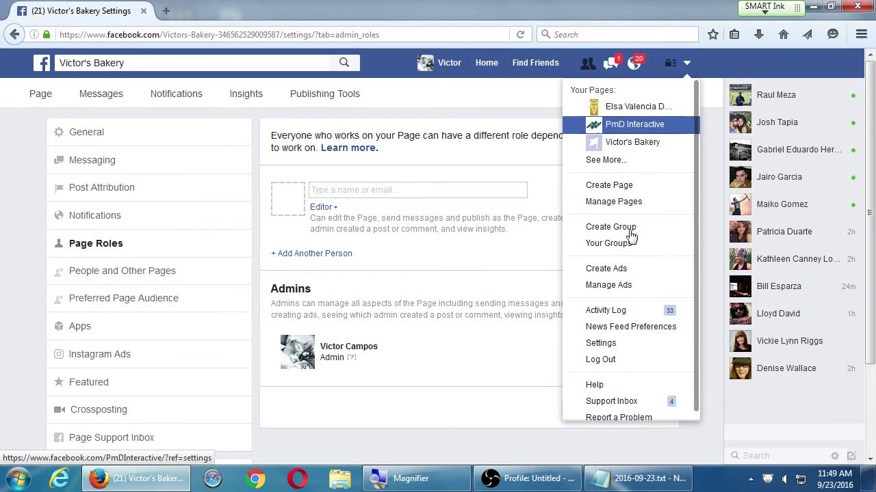
pyautogui.scroll(-1, 636, 390)
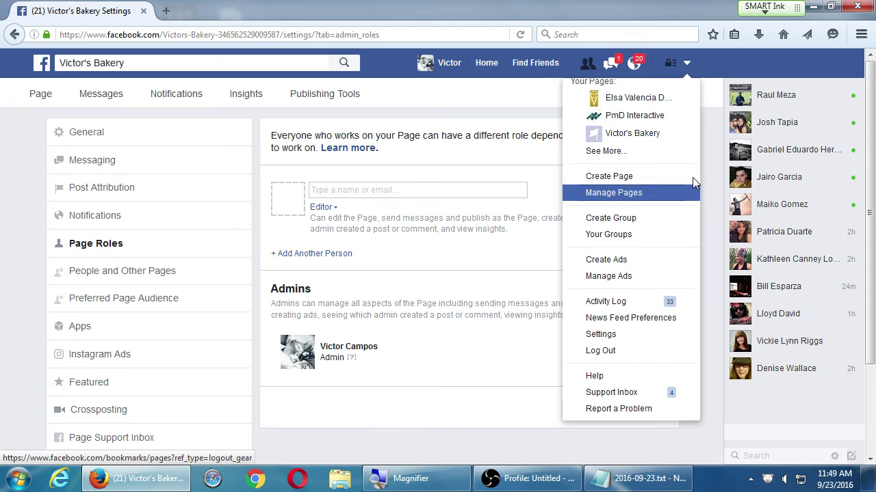
pyautogui.click(715, 133)
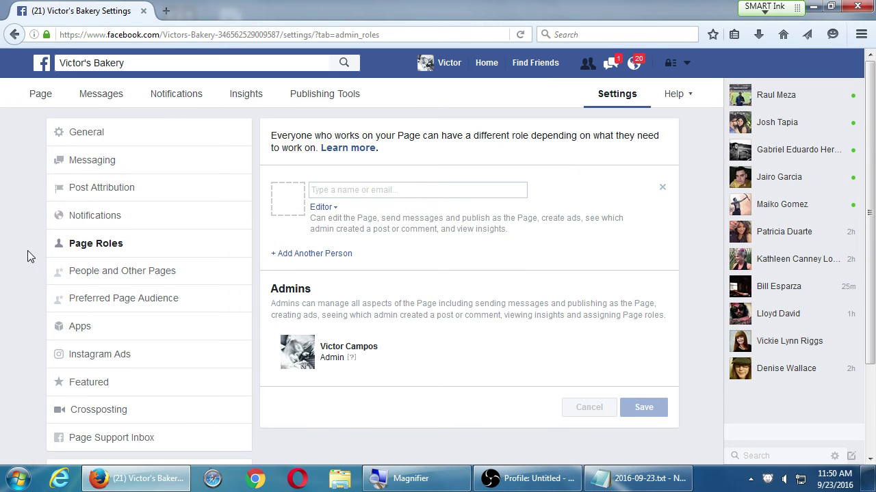
# - Review the Preferred Page Audience's 144,066 estimate and location and interests, then go to Apps
pyautogui.click(95, 277)
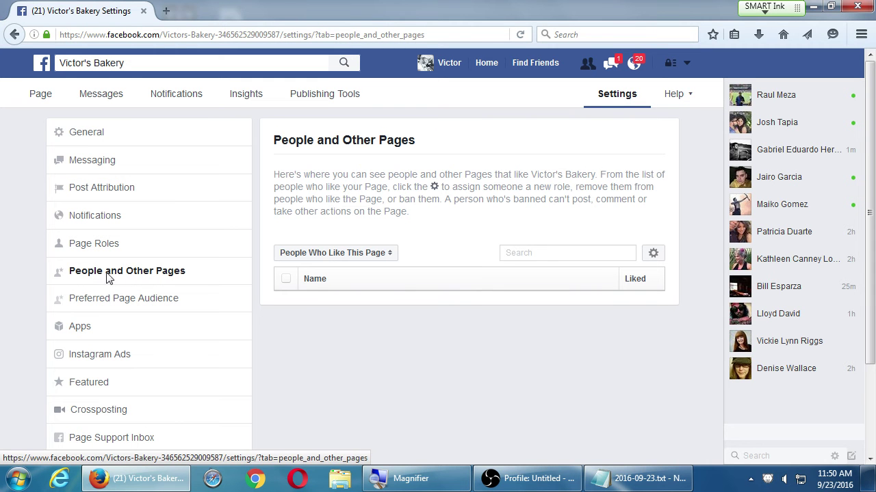
pyautogui.click(180, 299)
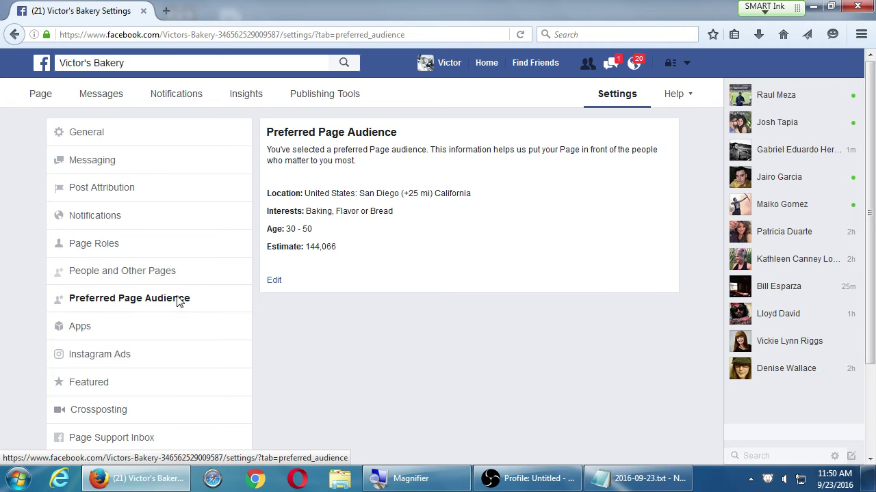
pyautogui.moveTo(340, 247); pyautogui.dragTo(310, 250)
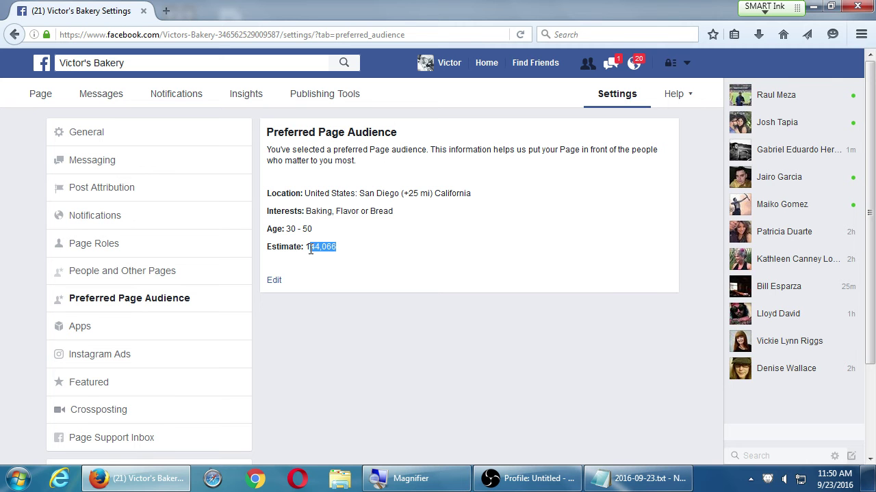
pyautogui.click(411, 276)
pyautogui.moveTo(310, 195); pyautogui.dragTo(367, 237)
pyautogui.click(365, 238)
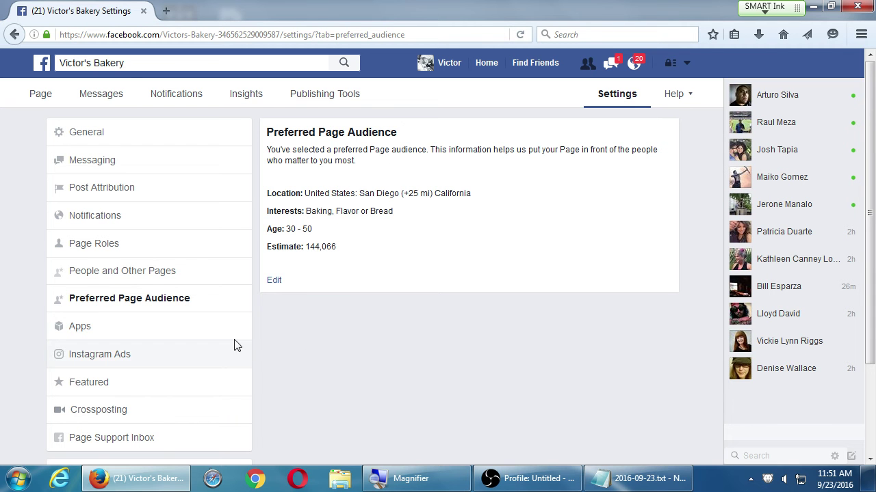
pyautogui.click(180, 329)
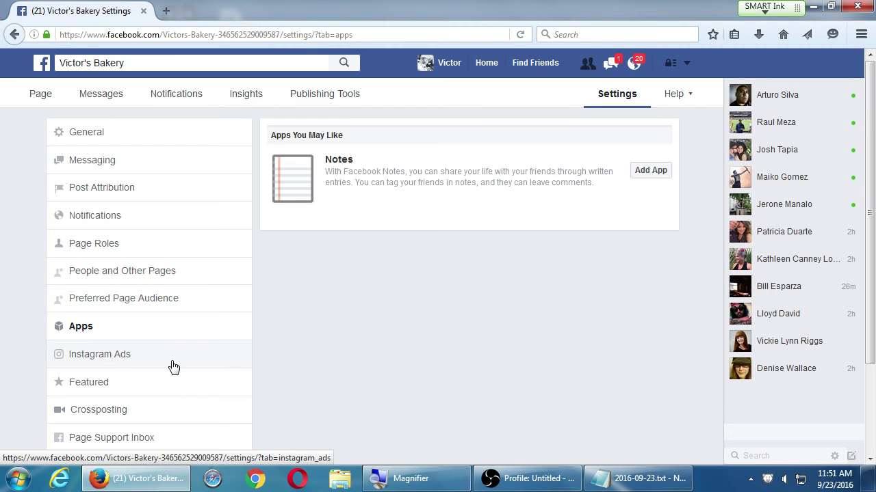
# - Recheck the 144,066 audience estimate in Preferred Page Audience, then go to Instagram Ads
pyautogui.click(231, 302)
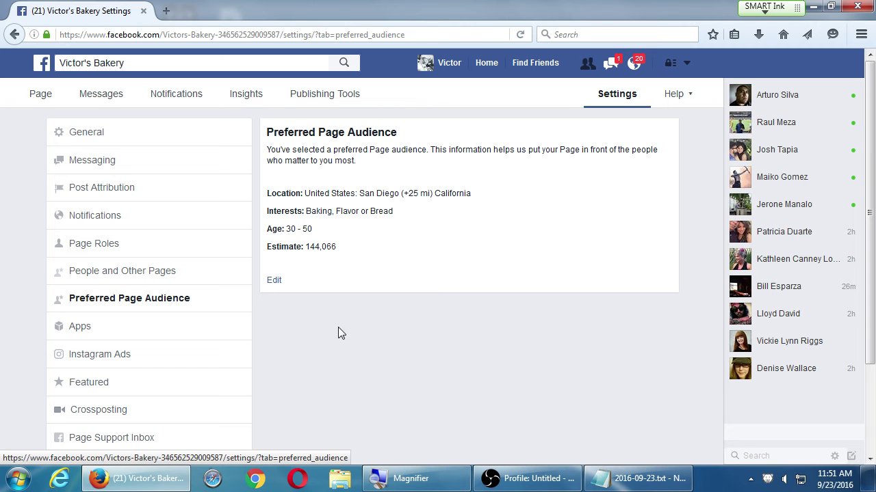
pyautogui.moveTo(304, 246); pyautogui.dragTo(331, 247)
pyautogui.click(382, 248)
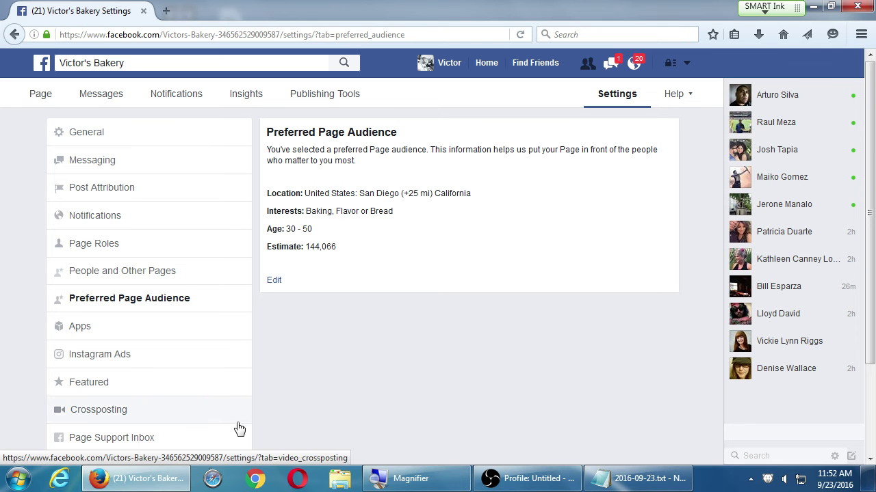
pyautogui.click(142, 359)
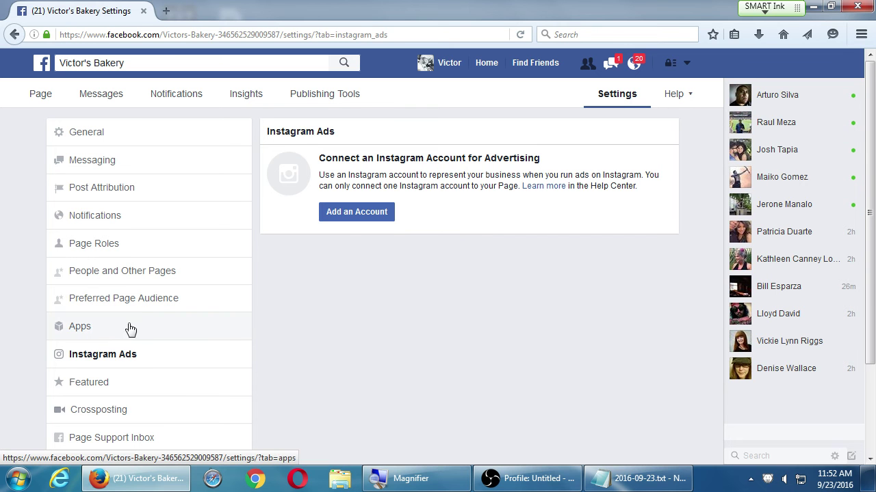
# - Revisit Apps to read the Notes app description, then pass through Instagram Ads to Featured
pyautogui.click(132, 327)
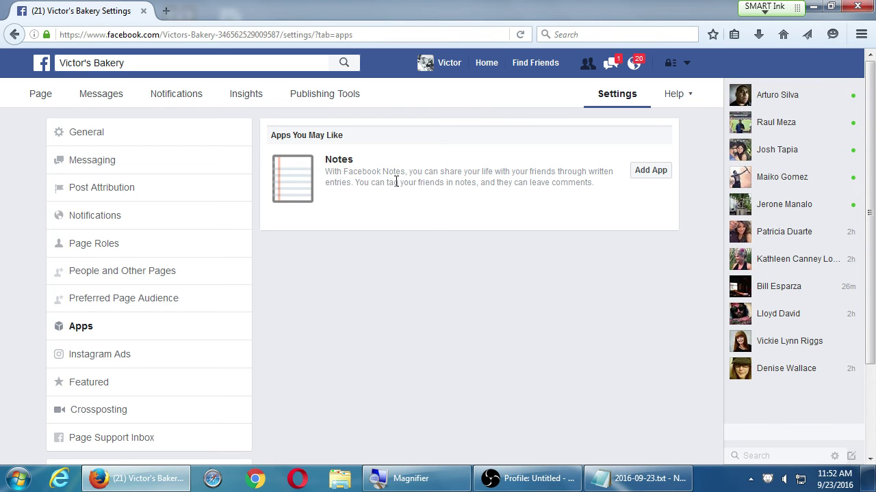
pyautogui.moveTo(388, 183); pyautogui.dragTo(440, 186)
pyautogui.moveTo(509, 184); pyautogui.dragTo(542, 184)
pyautogui.click(387, 183)
pyautogui.click(140, 359)
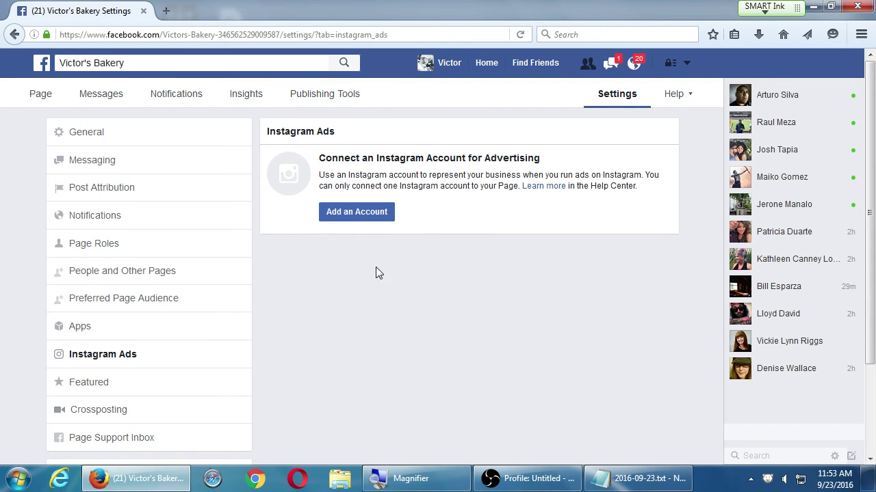
pyautogui.click(121, 391)
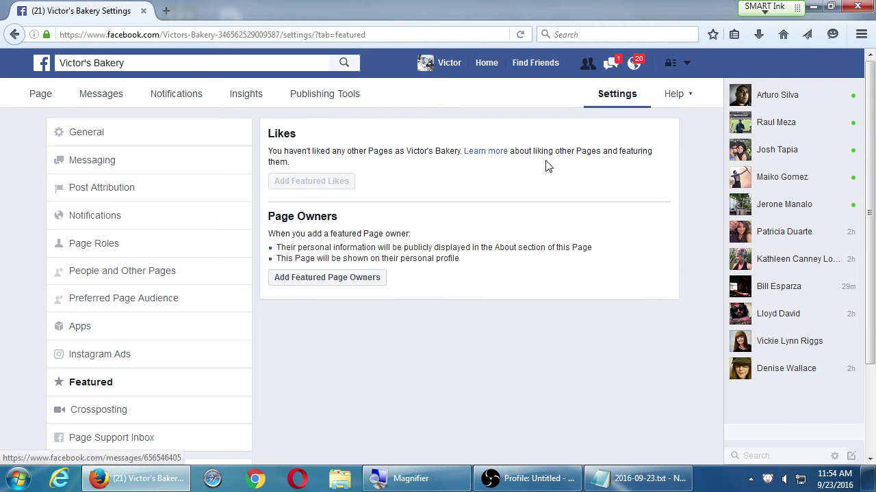
# - Switch to the Crossposting settings, which have no Pages added for sharing videos
pyautogui.click(150, 412)
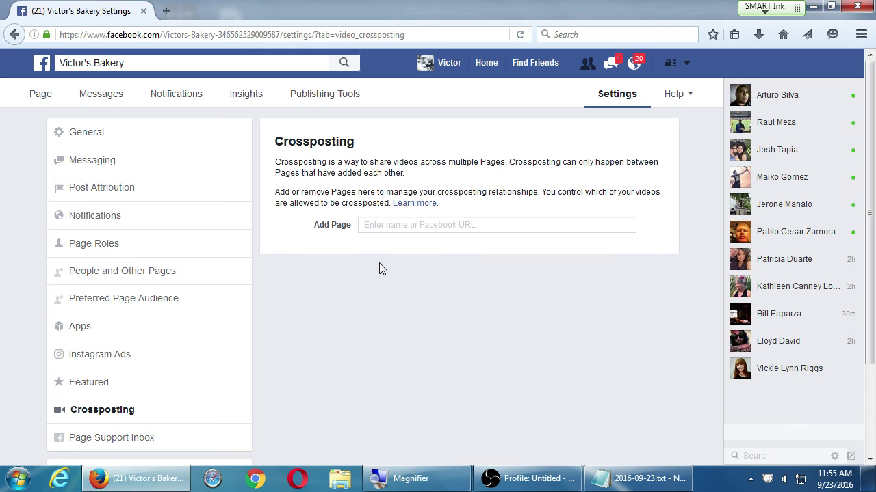
# - Read over the Crossposting explanation about sharing videos across Pages, then go to Page Support Inbox
pyautogui.moveTo(367, 164); pyautogui.dragTo(497, 165)
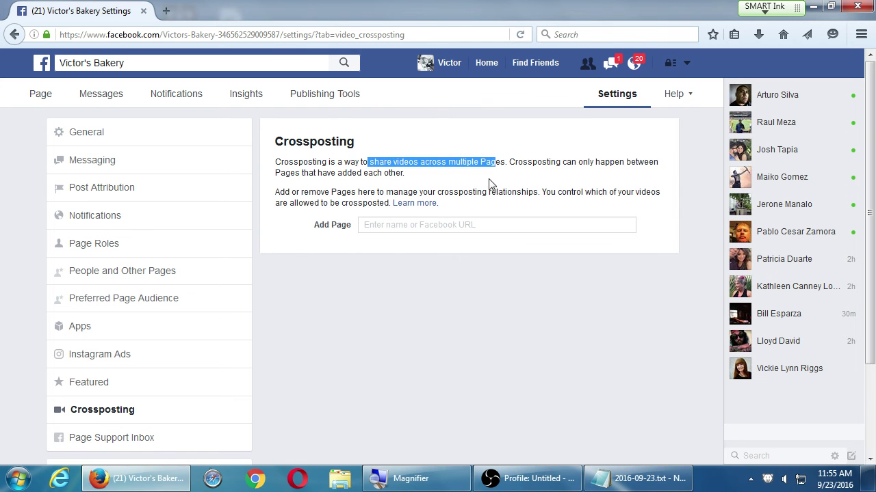
pyautogui.click(490, 182)
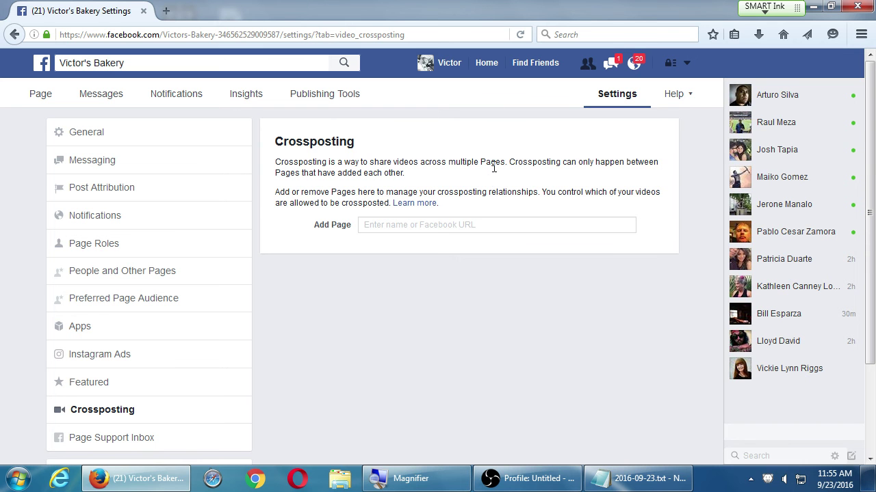
pyautogui.moveTo(309, 141); pyautogui.dragTo(385, 143)
pyautogui.moveTo(275, 162); pyautogui.dragTo(418, 163)
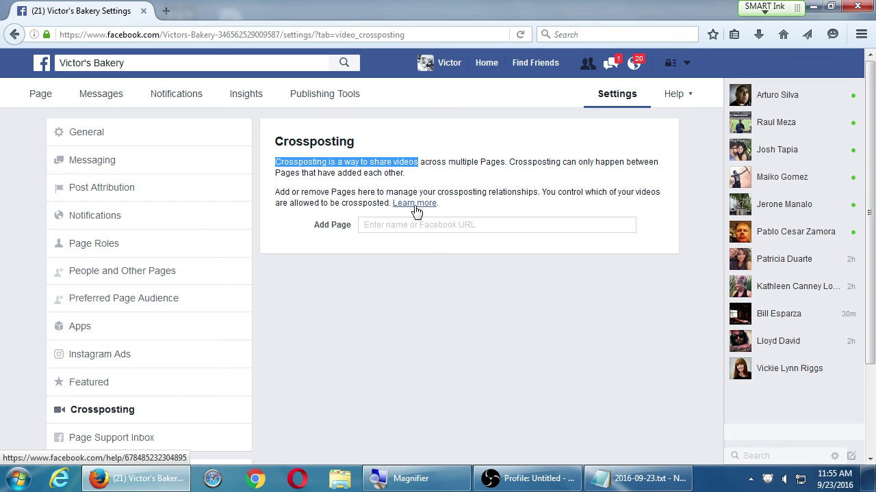
pyautogui.click(316, 194)
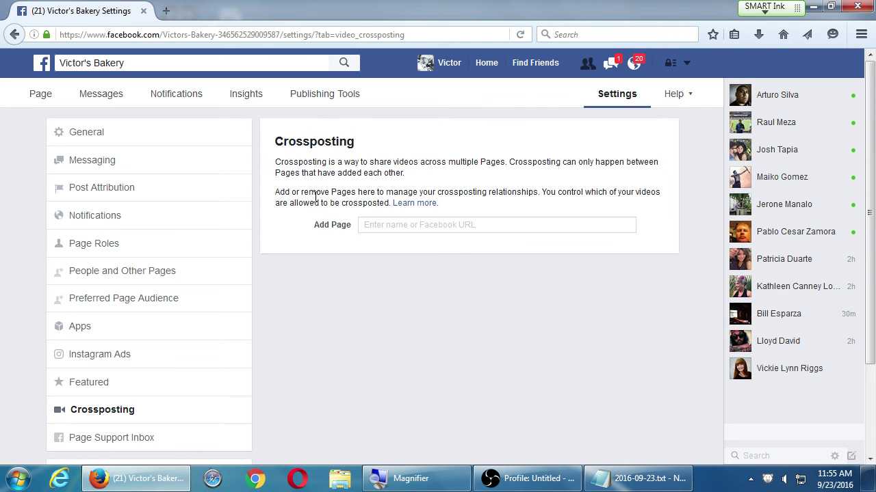
pyautogui.scroll(-1, 307, 302)
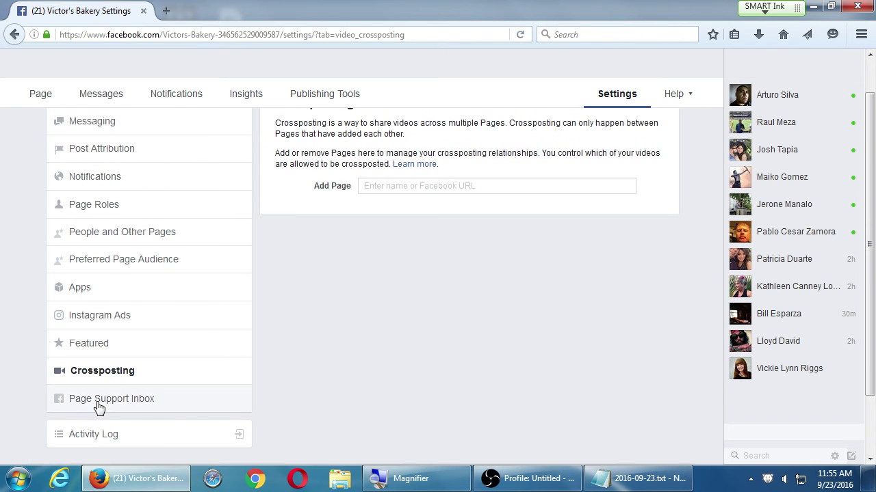
pyautogui.click(99, 406)
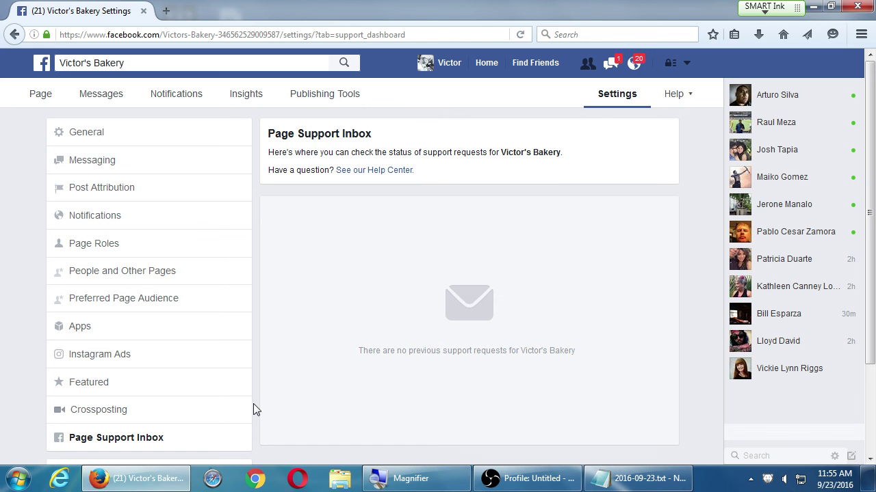
# - Glance at the Activity Log, come back to settings, and return to the Victor's Bakery Page
pyautogui.scroll(-3, 147, 309)
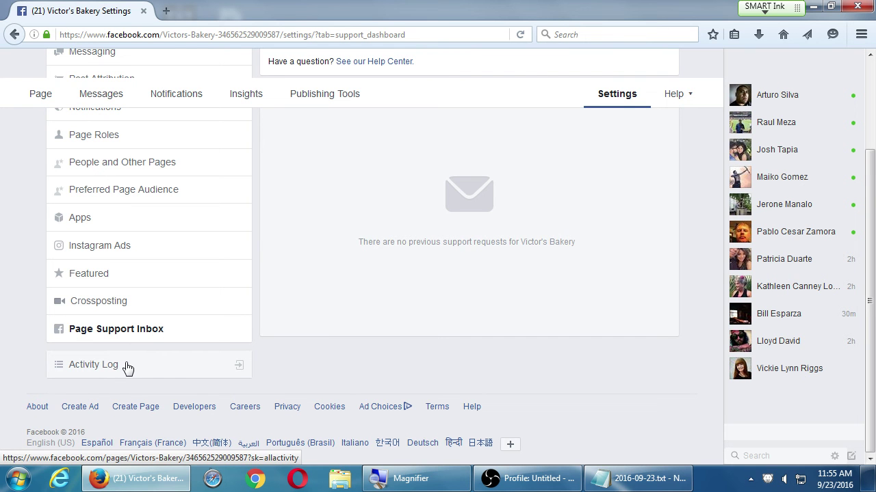
pyautogui.click(125, 366)
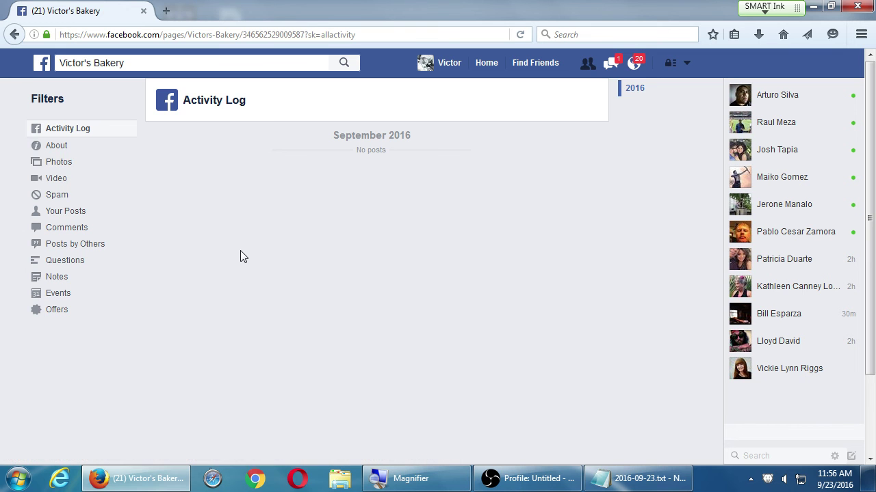
pyautogui.hotkey('alt', 'Left')
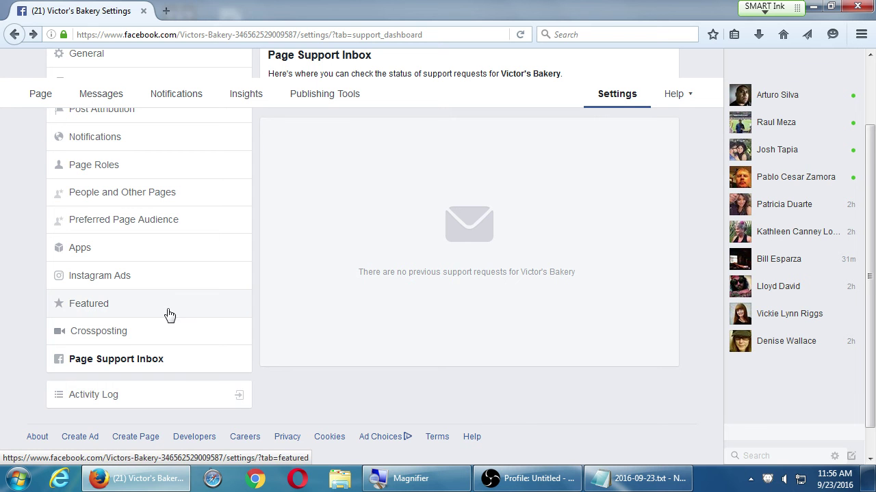
pyautogui.scroll(2, 329, 369)
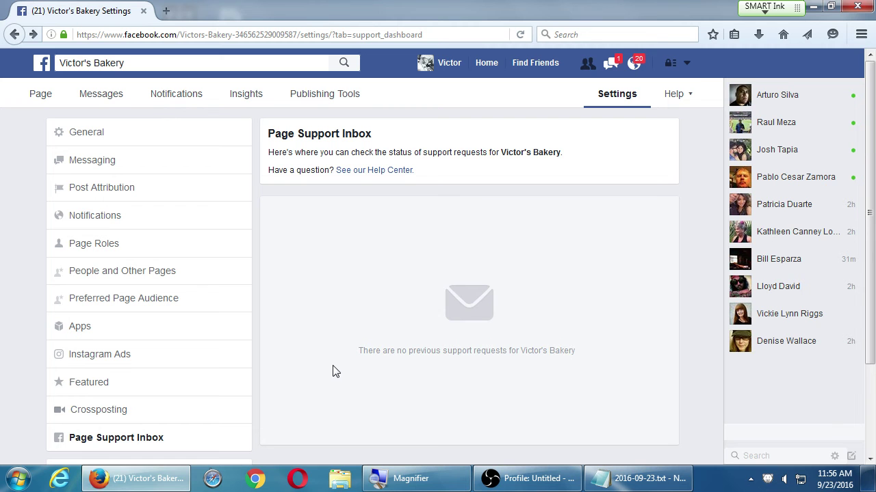
pyautogui.click(514, 482)
pyautogui.click(37, 98)
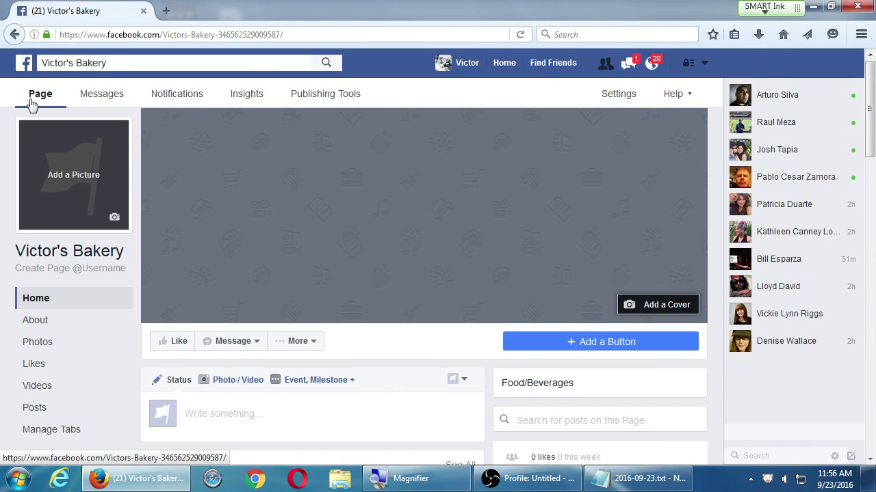
# - Search Facebook for 'ucsd' and open the UC San Diego Page
pyautogui.scroll(-5, 34, 168)
pyautogui.scroll(5, 37, 171)
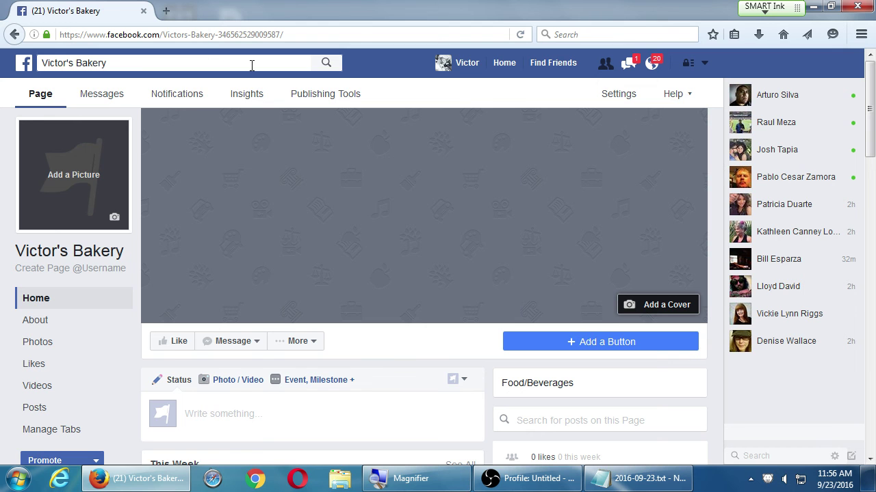
pyautogui.click(141, 63)
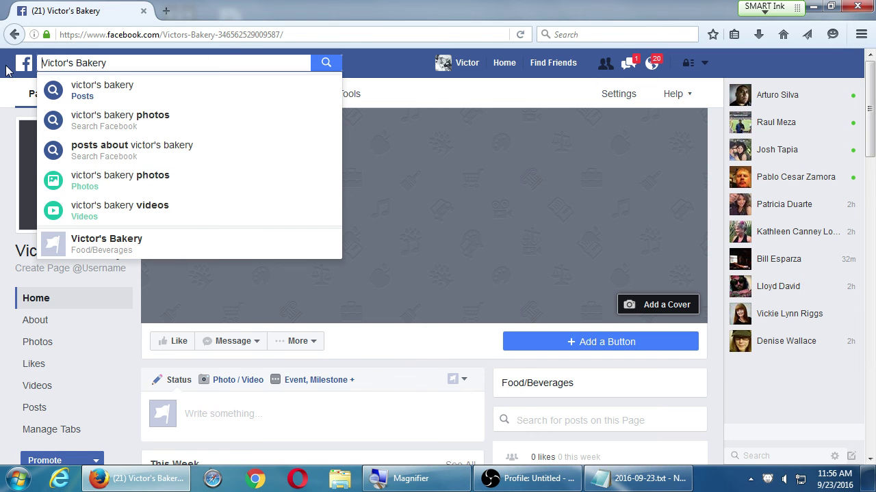
pyautogui.hotkey('ctrl', 'a')
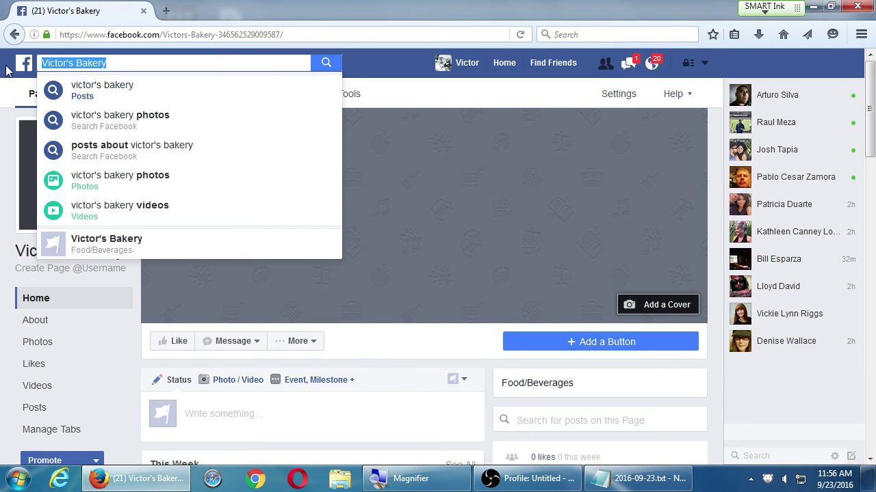
pyautogui.write('ucsd')
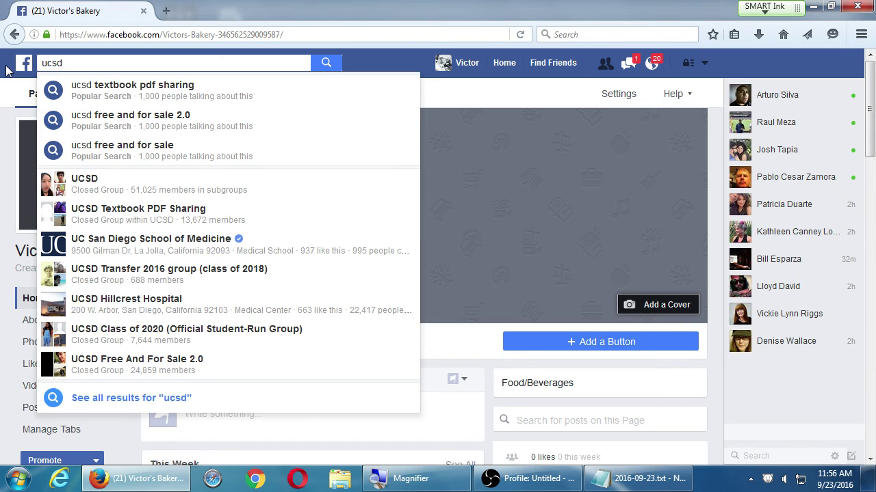
pyautogui.press('Return')
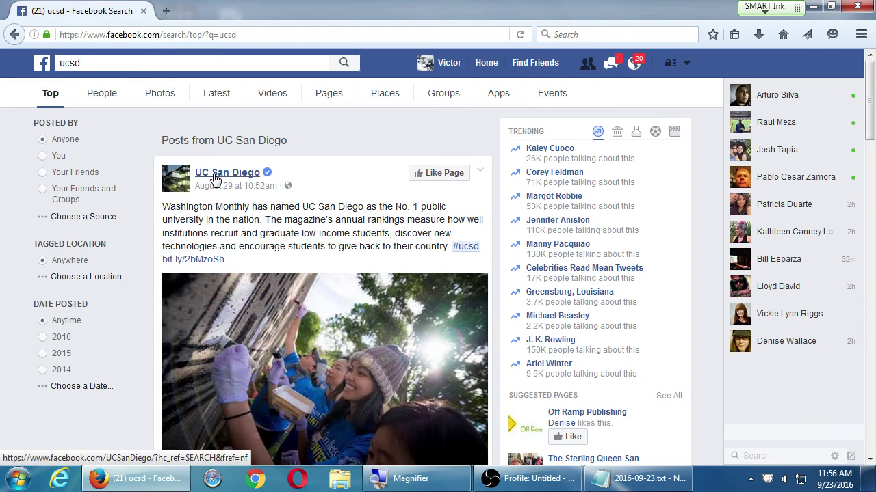
pyautogui.click(214, 174)
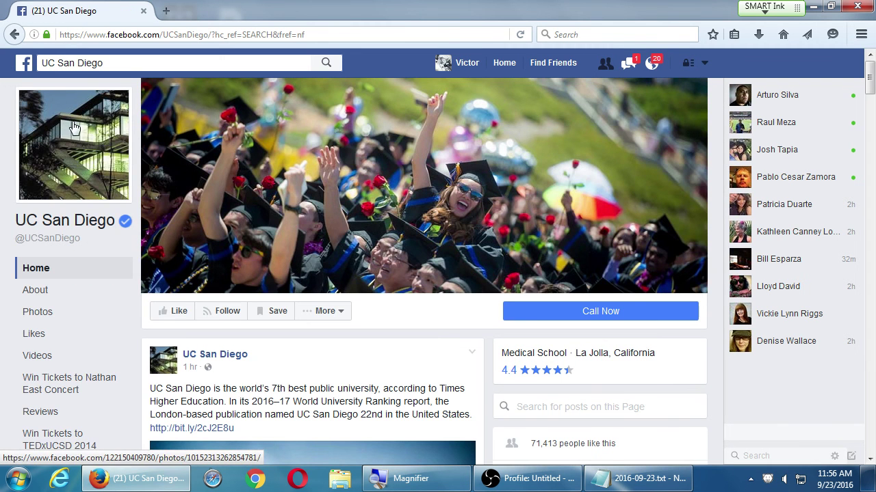
# - Search for 'sdsu' and open the San Diego State University Page
pyautogui.click(41, 62)
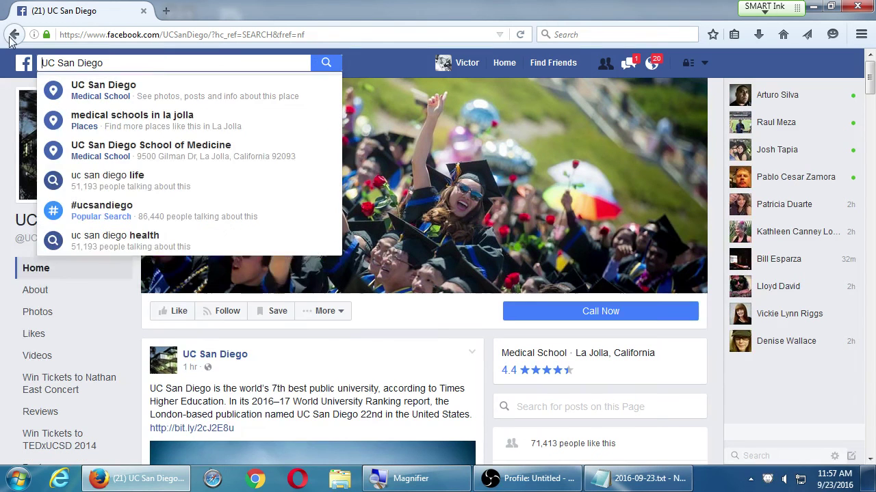
pyautogui.hotkey('ctrl', 'a')
pyautogui.write('sdc')
pyautogui.press('BackSpace')
pyautogui.write('su')
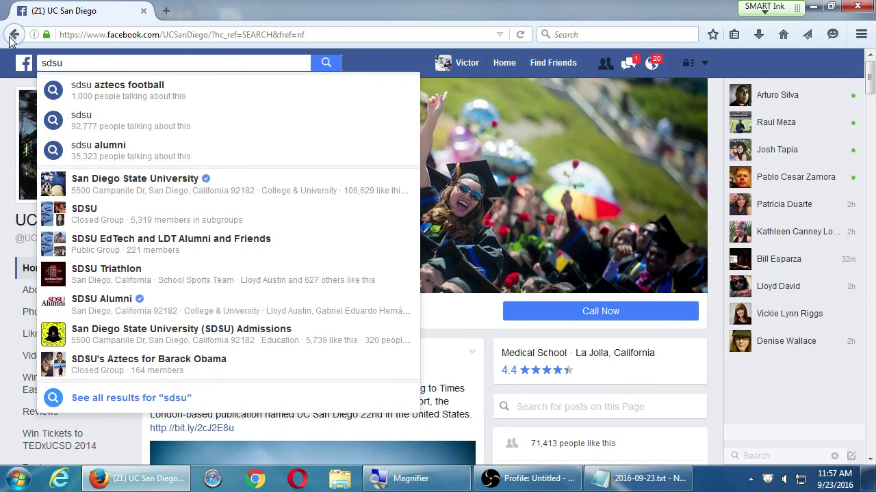
pyautogui.press('Return')
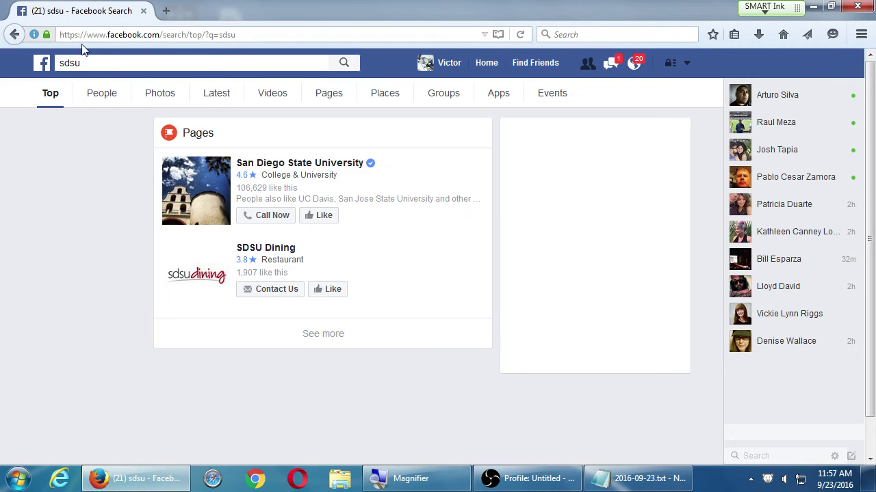
pyautogui.click(290, 169)
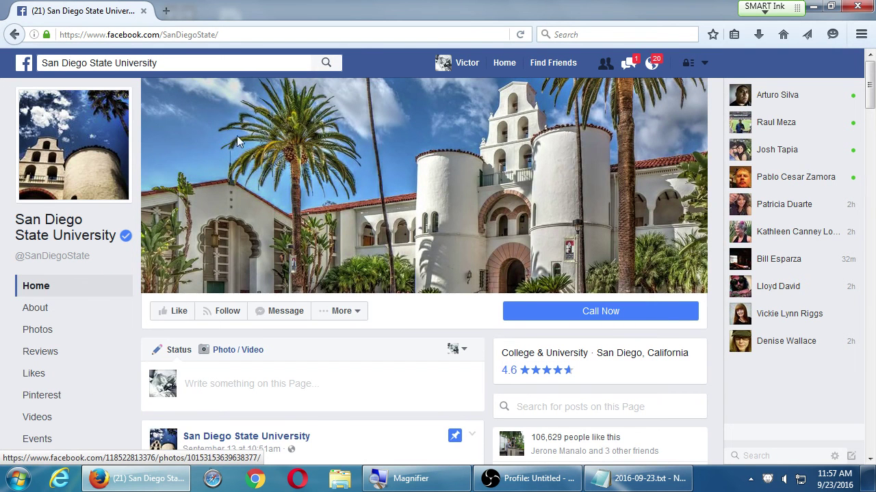
# - Replace the search query with 'san diego', run it, and skim the results
pyautogui.click(180, 62)
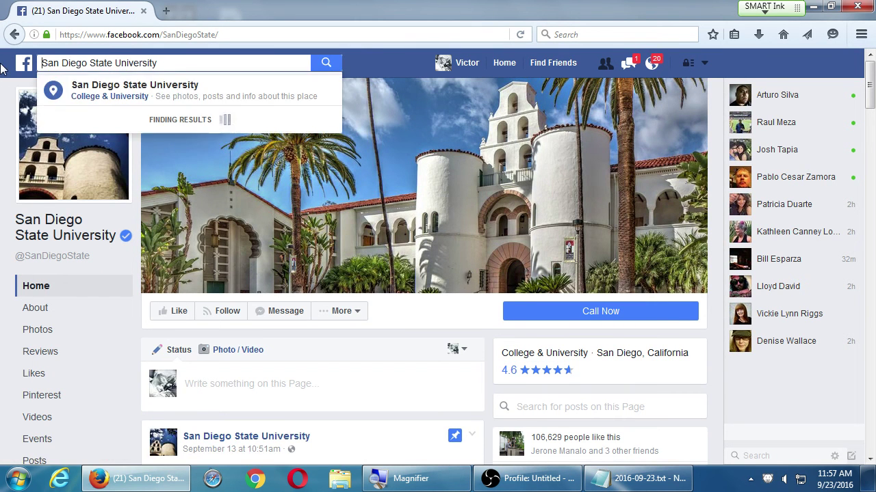
pyautogui.hotkey('ctrl', 'a')
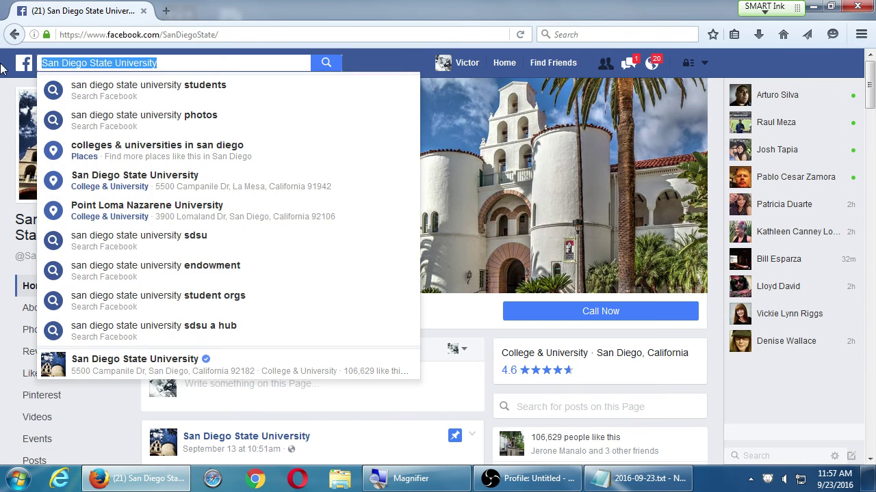
pyautogui.write('san diego')
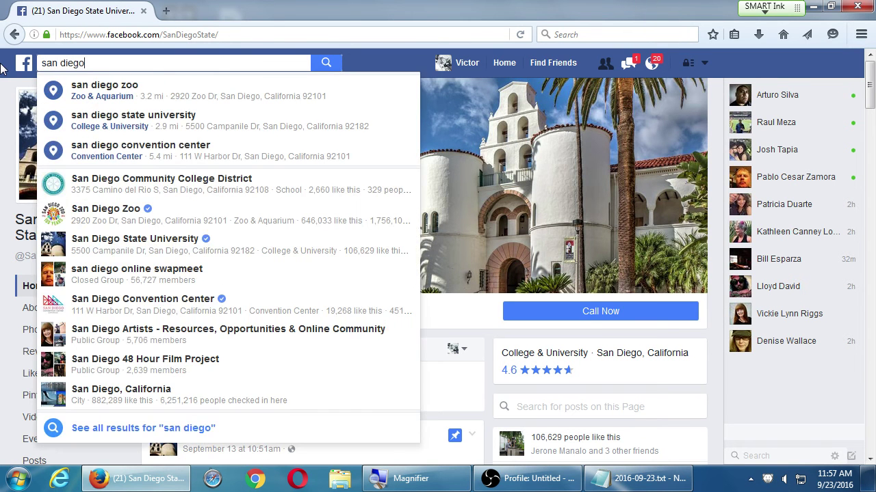
pyautogui.press('Return')
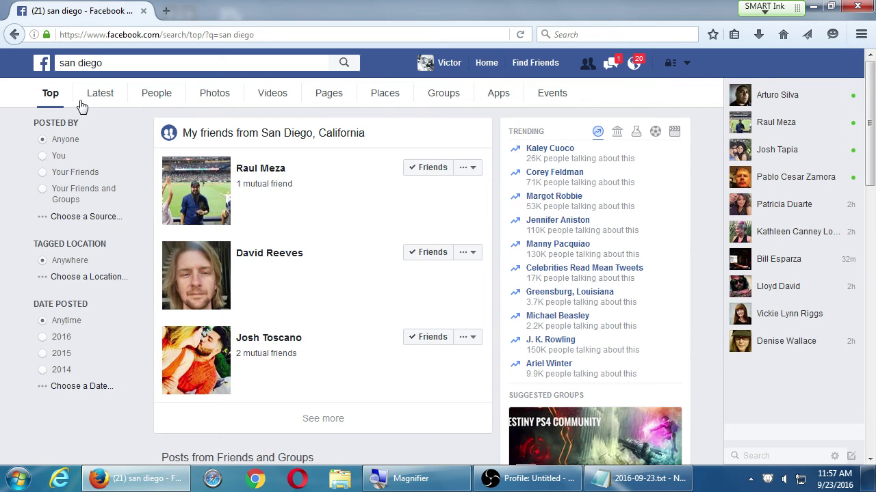
pyautogui.scroll(-3, 336, 237)
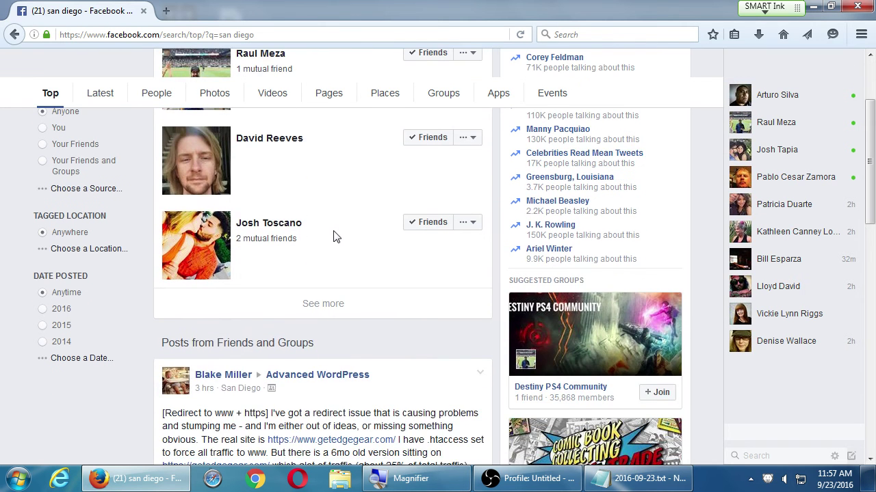
pyautogui.scroll(3, 311, 262)
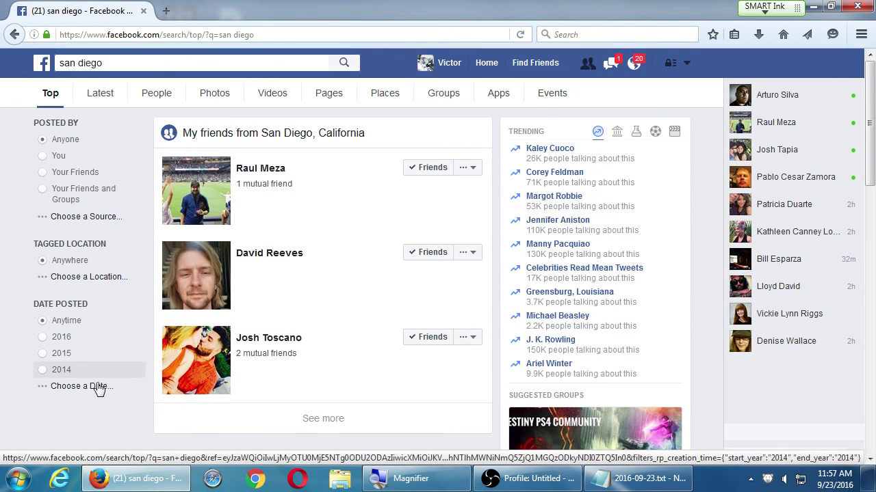
pyautogui.click(327, 97)
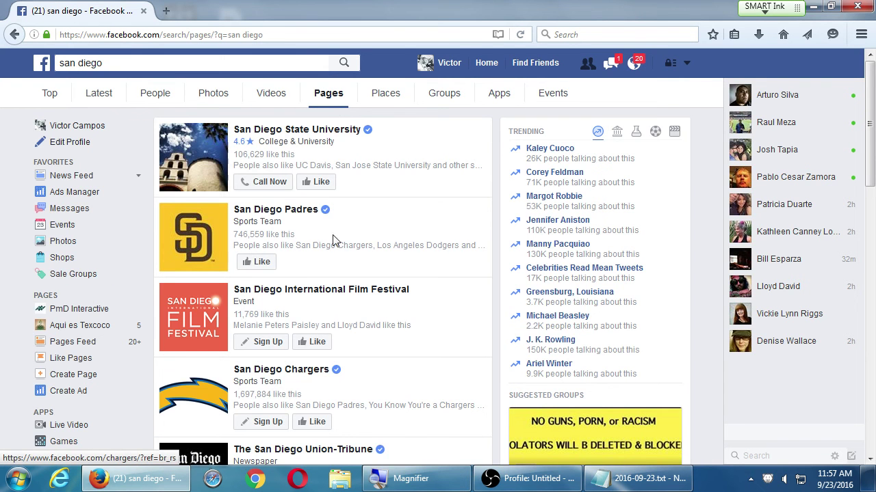
pyautogui.scroll(-1, 327, 252)
pyautogui.click(294, 192)
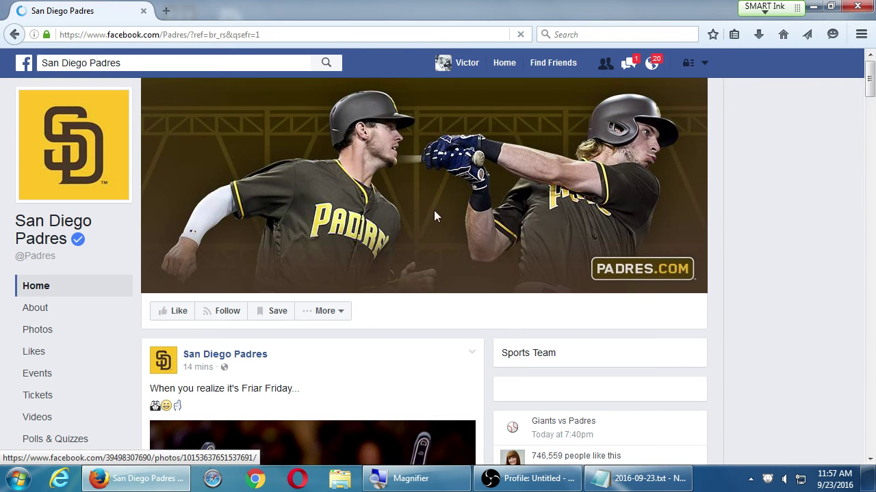
pyautogui.click(15, 35)
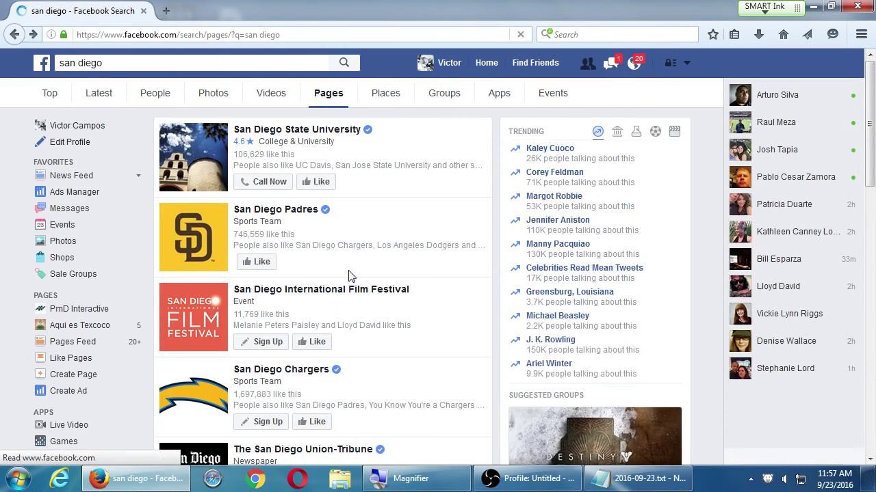
pyautogui.click(332, 291)
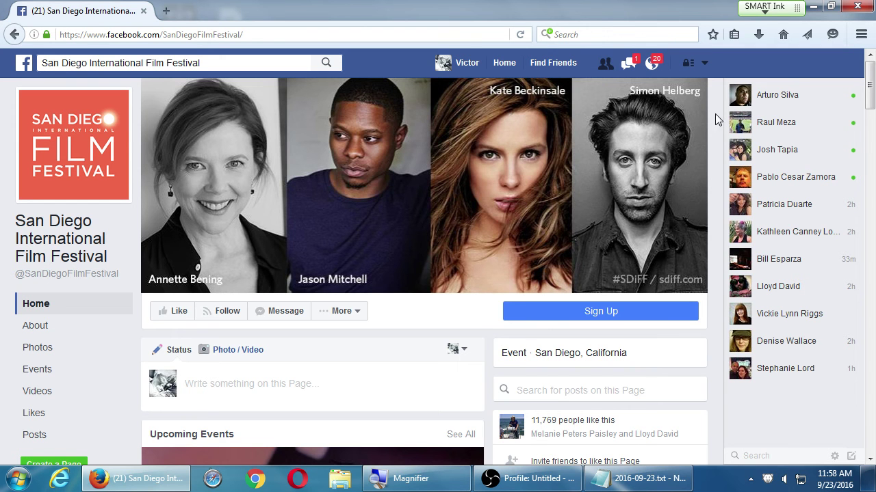
pyautogui.hotkey('alt', 'Left')
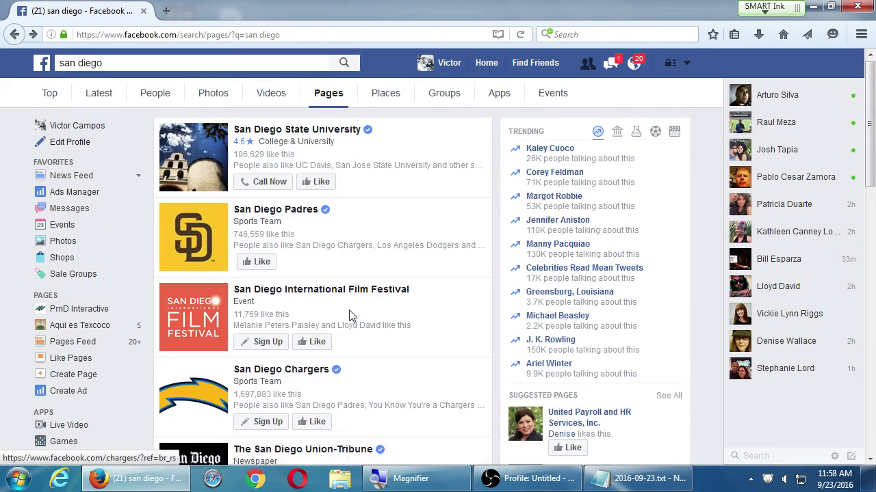
pyautogui.scroll(-4, 404, 356)
pyautogui.click(309, 219)
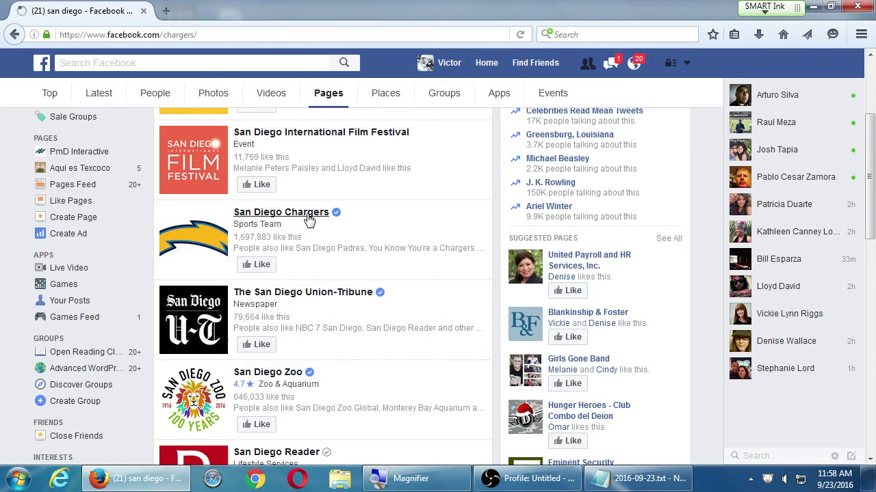
pyautogui.scroll(-2, 445, 246)
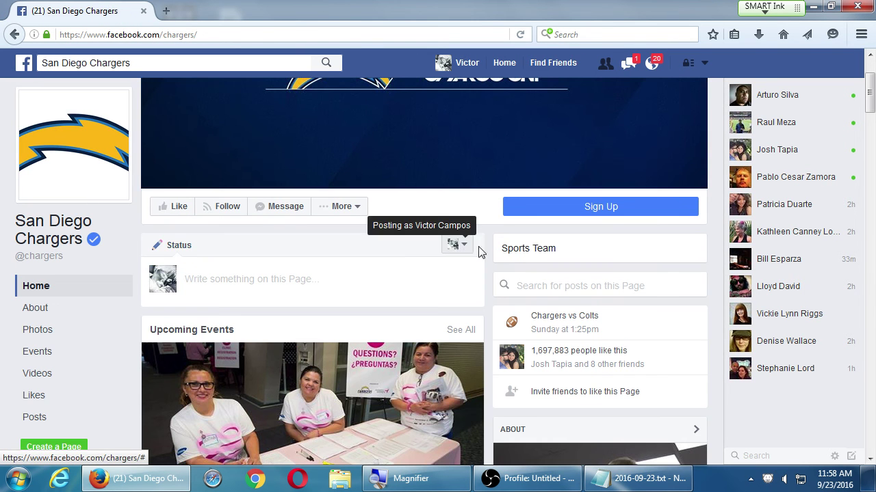
pyautogui.scroll(-3, 490, 248)
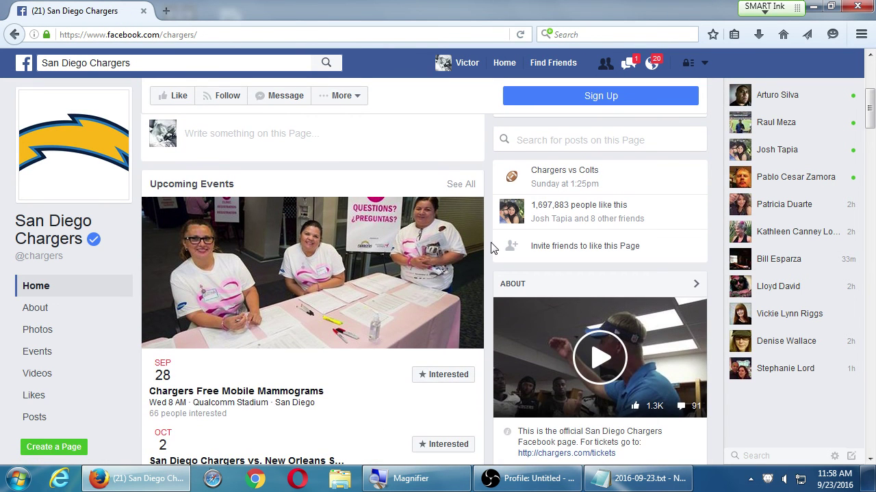
pyautogui.scroll(-2, 491, 247)
pyautogui.scroll(8, 492, 248)
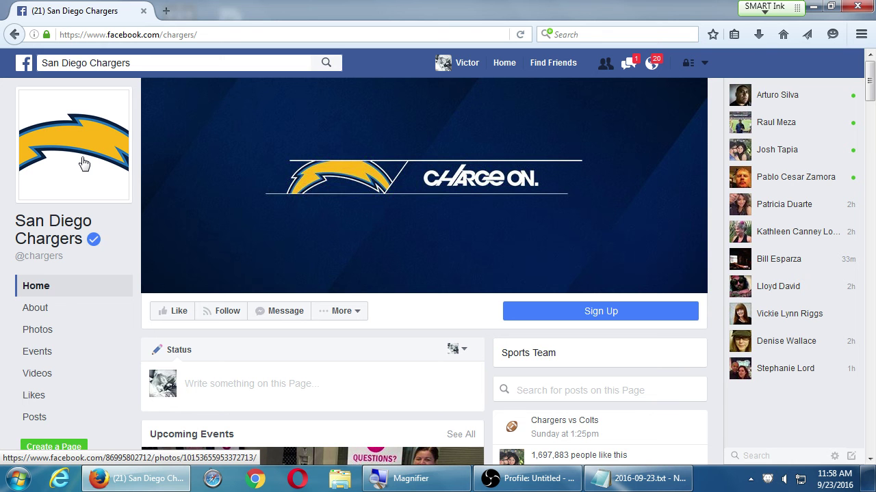
pyautogui.hotkey('alt', 'Left')
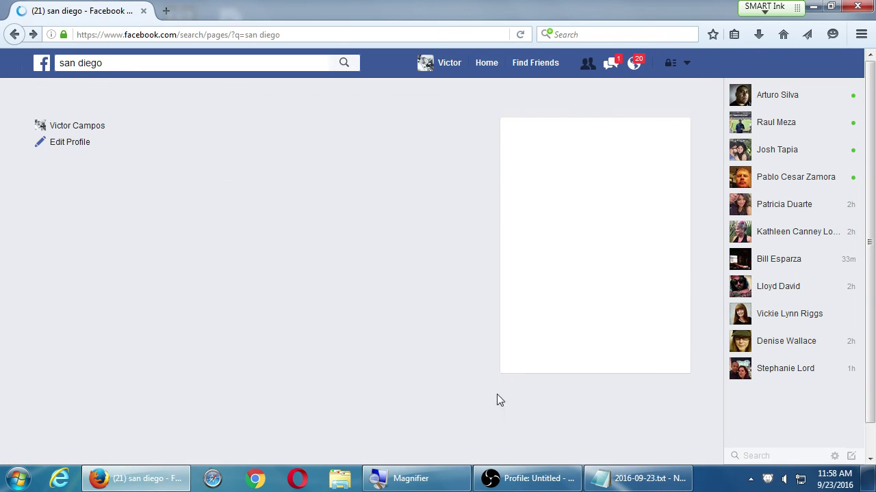
# - Look over the San Diego Police Department page, then go back to the Pages results
pyautogui.scroll(-5, 488, 373)
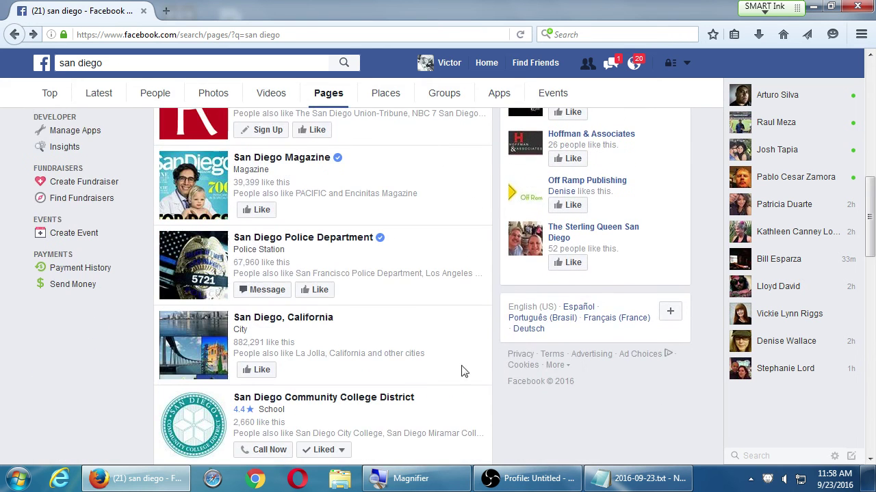
pyautogui.click(352, 239)
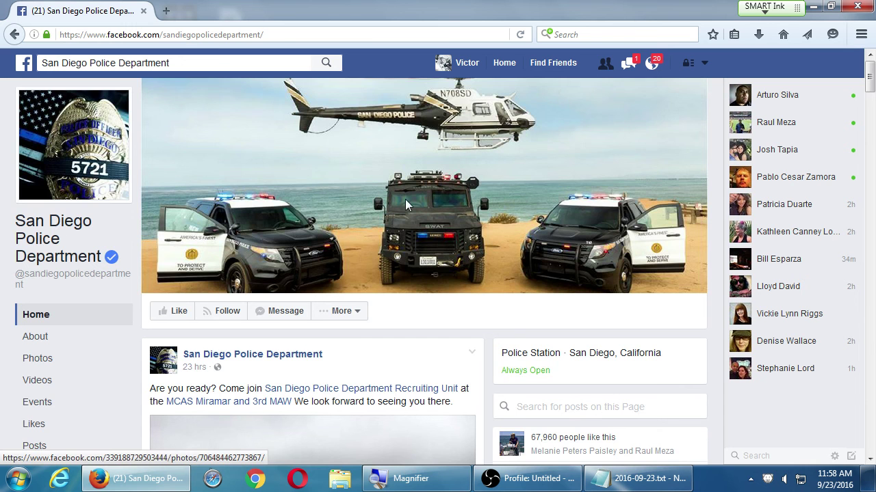
pyautogui.scroll(-1, 405, 201)
pyautogui.click(18, 41)
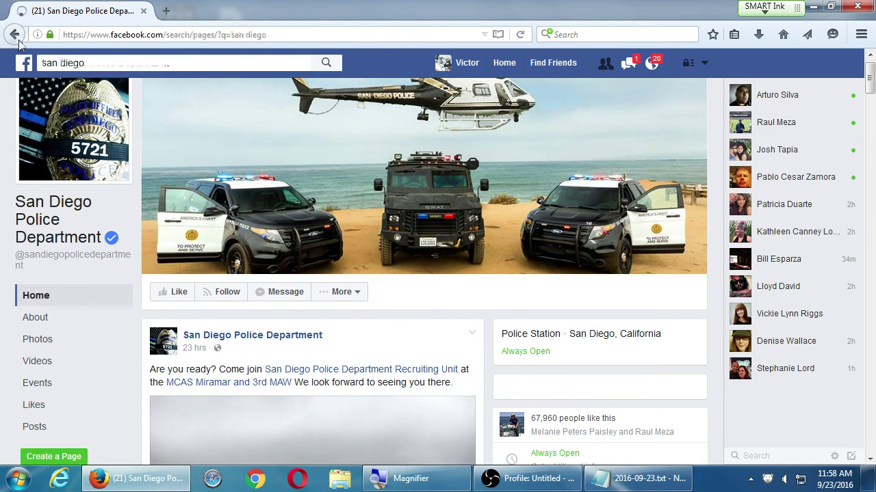
# - Open the San Diego Community College District page and show the list of managed pages
pyautogui.scroll(-5, 477, 319)
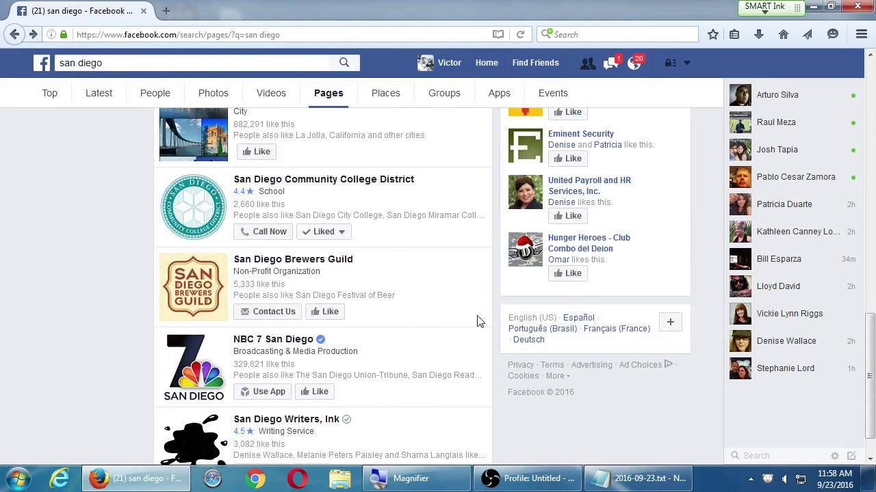
pyautogui.click(306, 180)
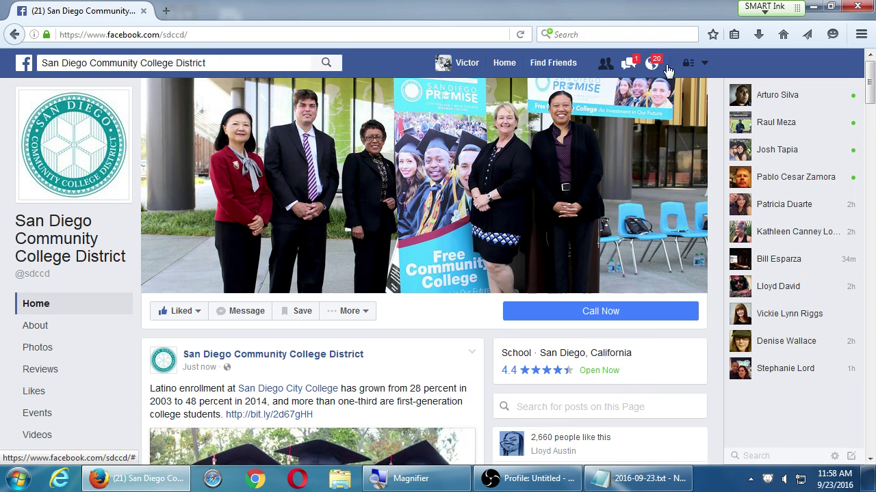
pyautogui.click(704, 62)
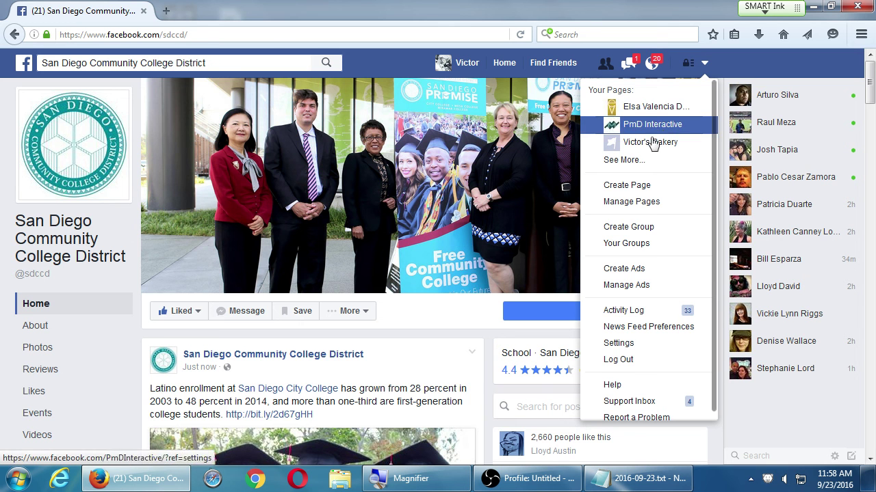
# - Switch to Victor's Bakery under Your Pages and scroll through its likes and weekly stats
pyautogui.click(653, 142)
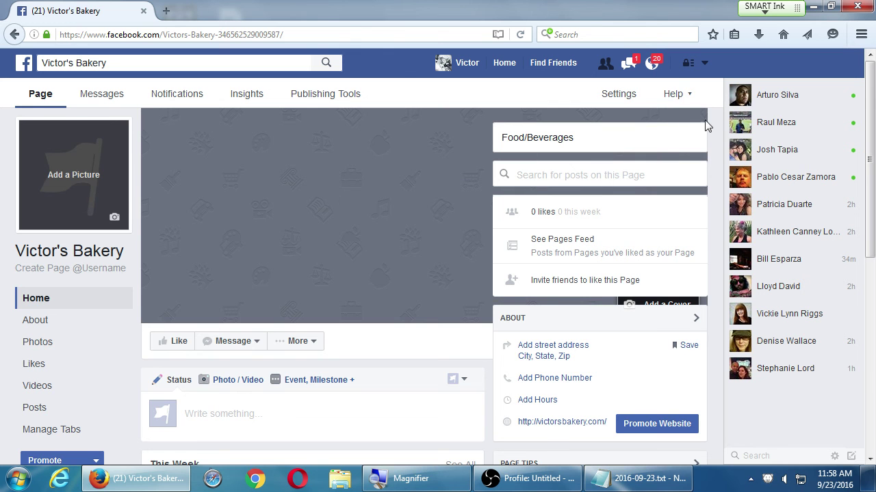
pyautogui.scroll(-5, 593, 298)
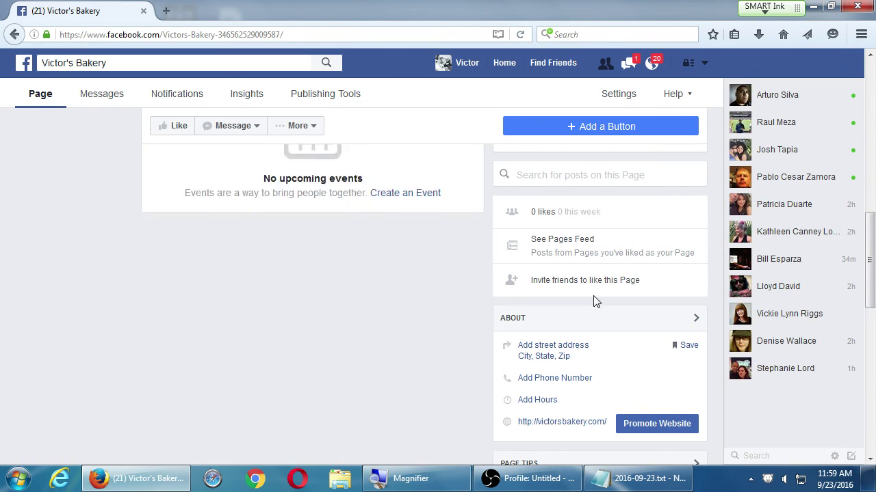
pyautogui.scroll(5, 594, 301)
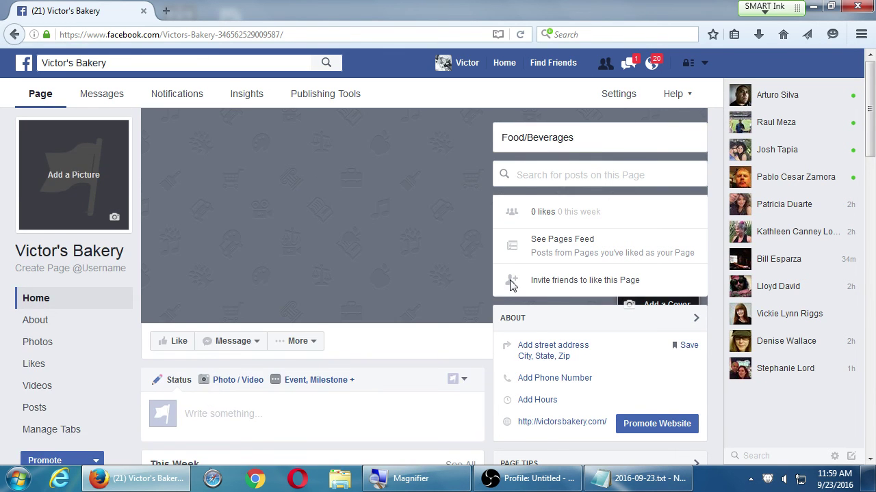
pyautogui.click(511, 281)
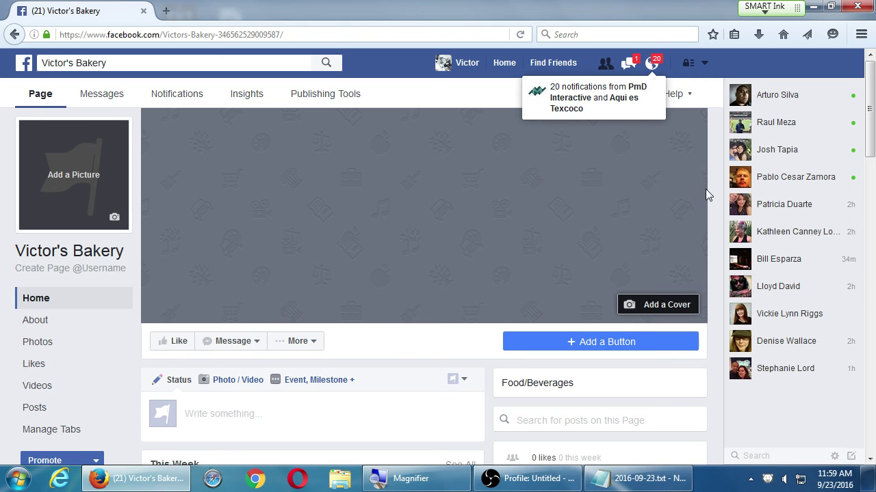
pyautogui.scroll(-3, 705, 179)
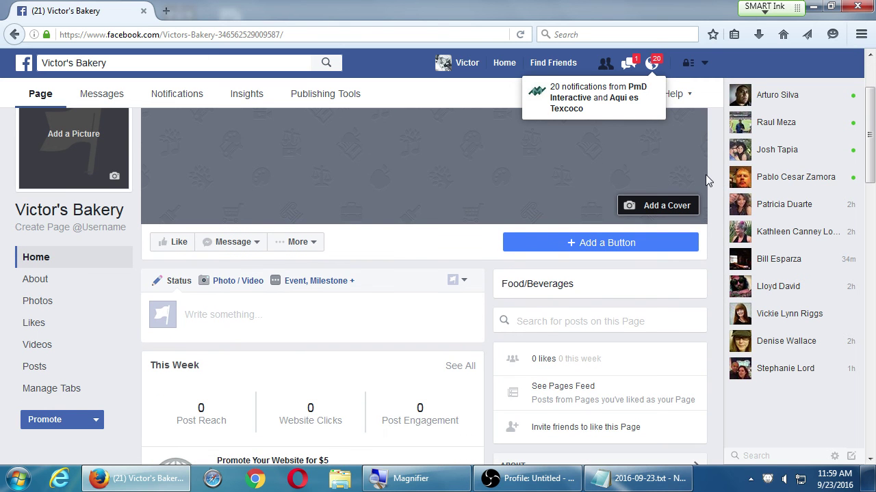